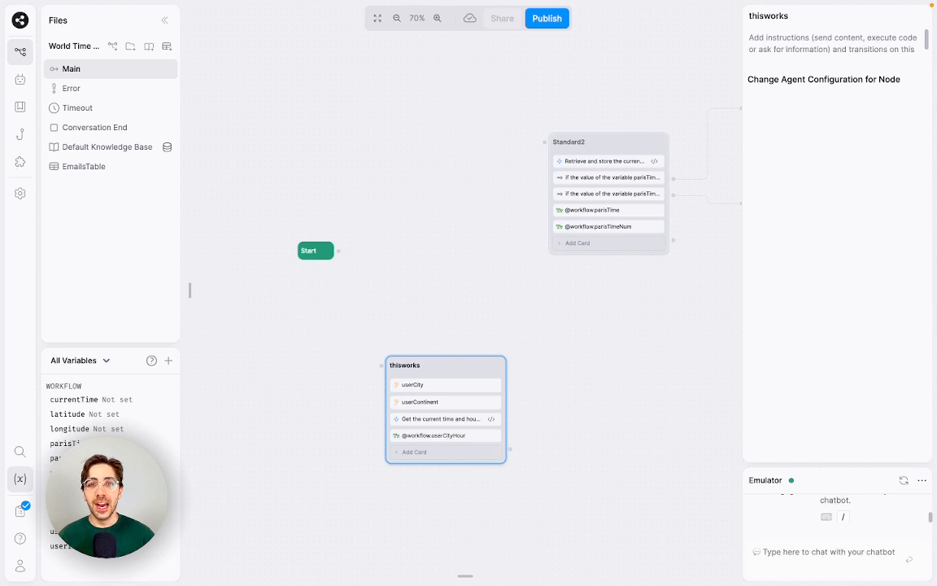
# - Enlarge the emulator area and move the Start node to just beside the Standard2 node
pyautogui.hotkey('ctrl', '+')
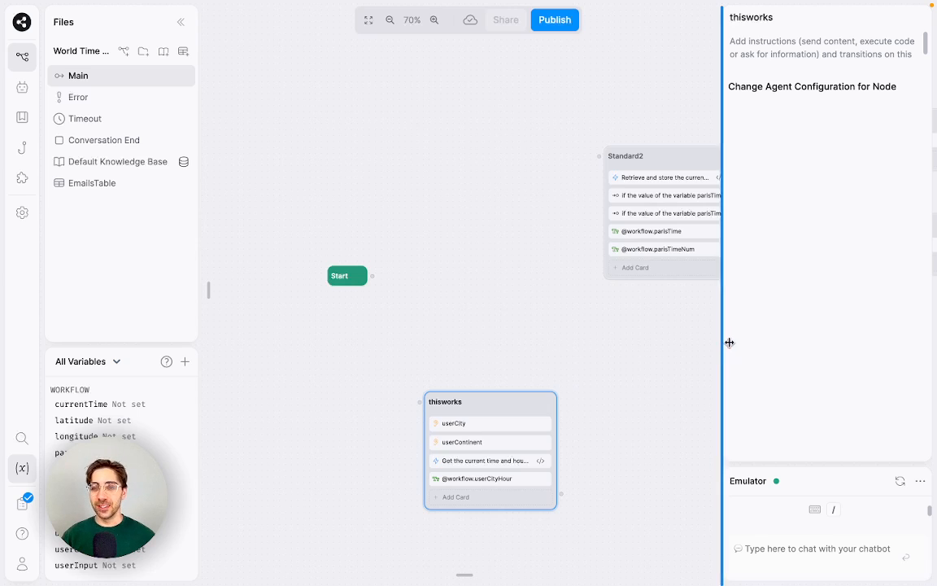
pyautogui.moveTo(662, 344); pyautogui.dragTo(616, 316)
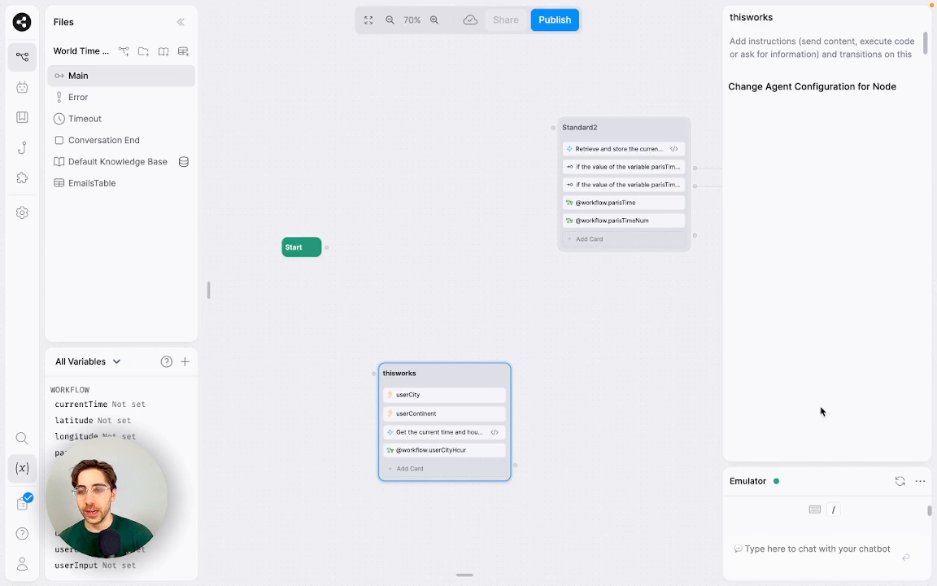
pyautogui.moveTo(827, 471); pyautogui.dragTo(862, 242)
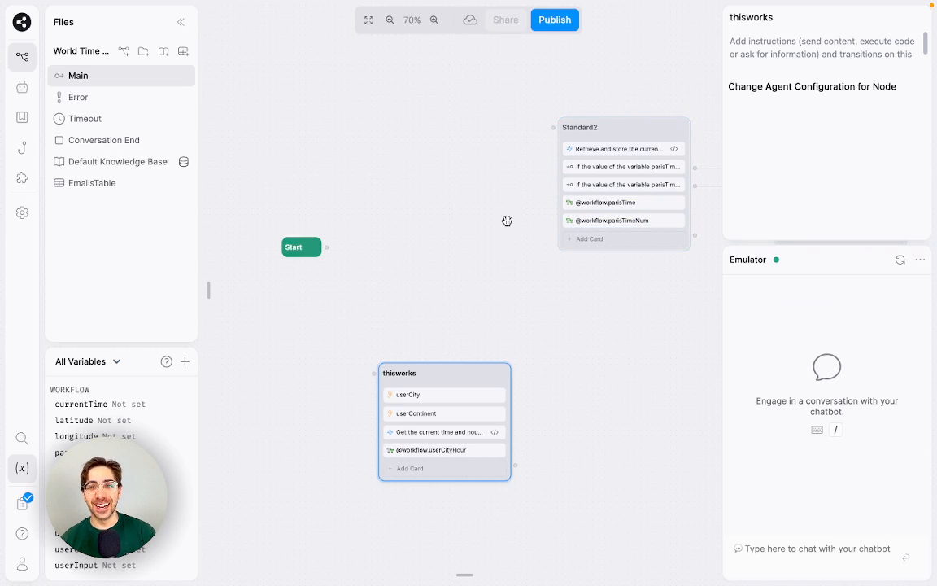
pyautogui.scroll(2, 403, 224)
pyautogui.moveTo(286, 284); pyautogui.dragTo(400, 179)
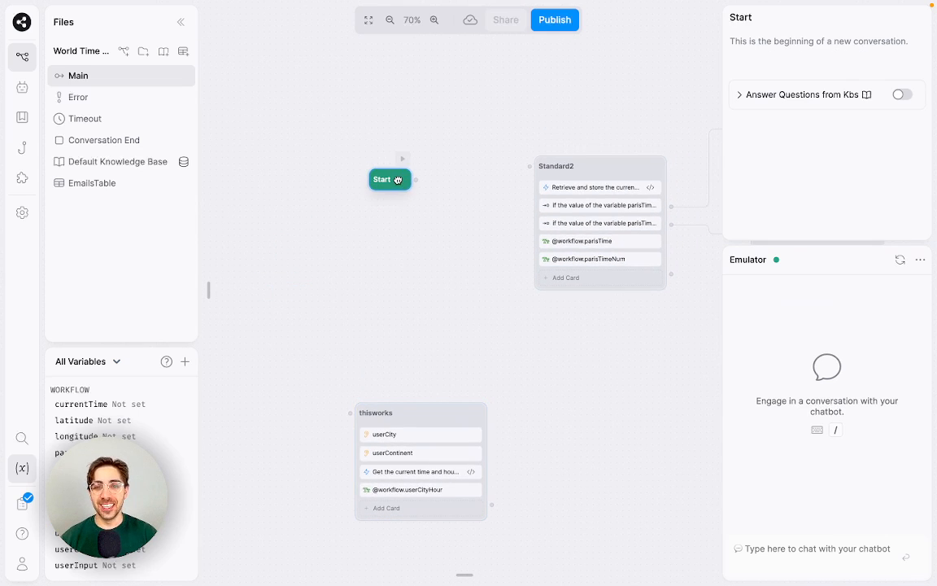
# - Send the message "Hi" to the chatbot in the emulator
pyautogui.scroll(3, 463, 219)
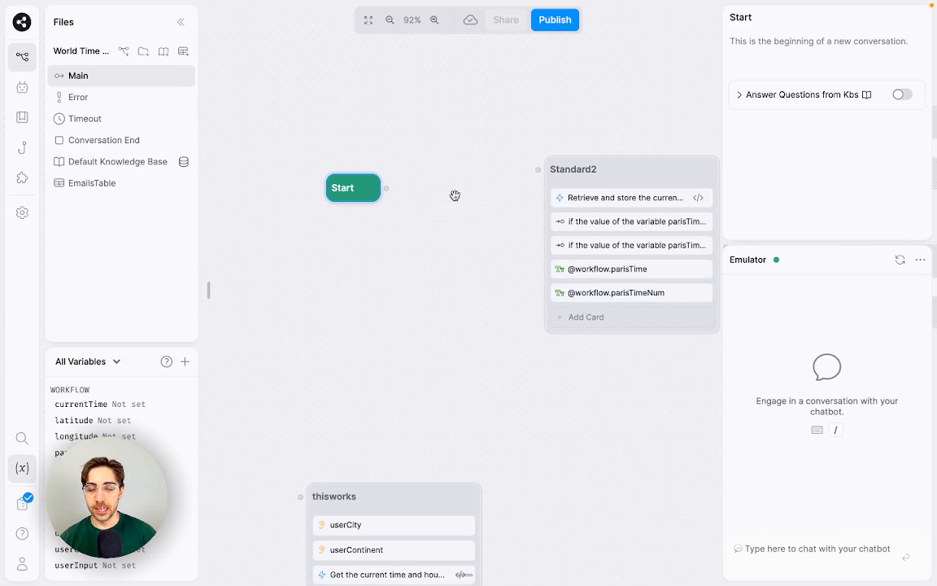
pyautogui.click(803, 548)
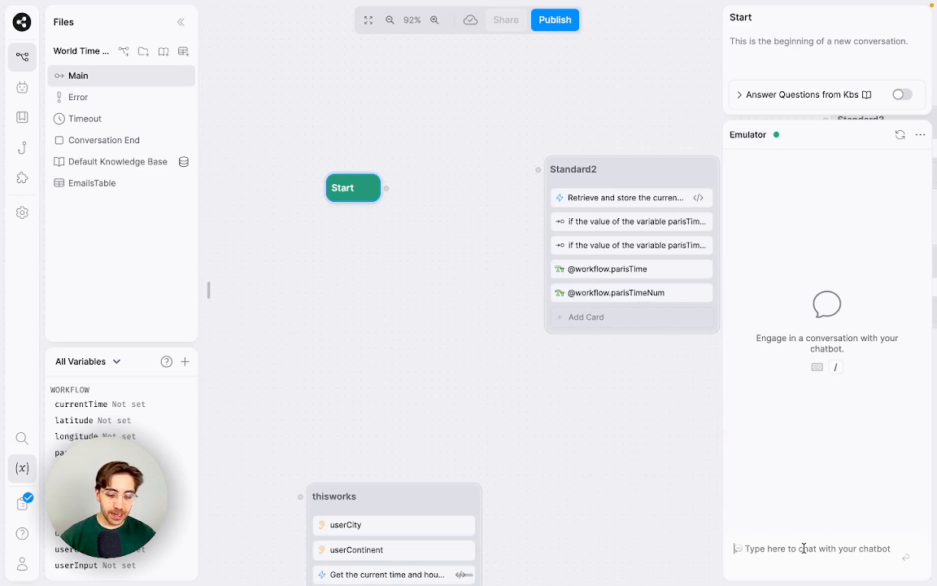
pyautogui.write('Hi')
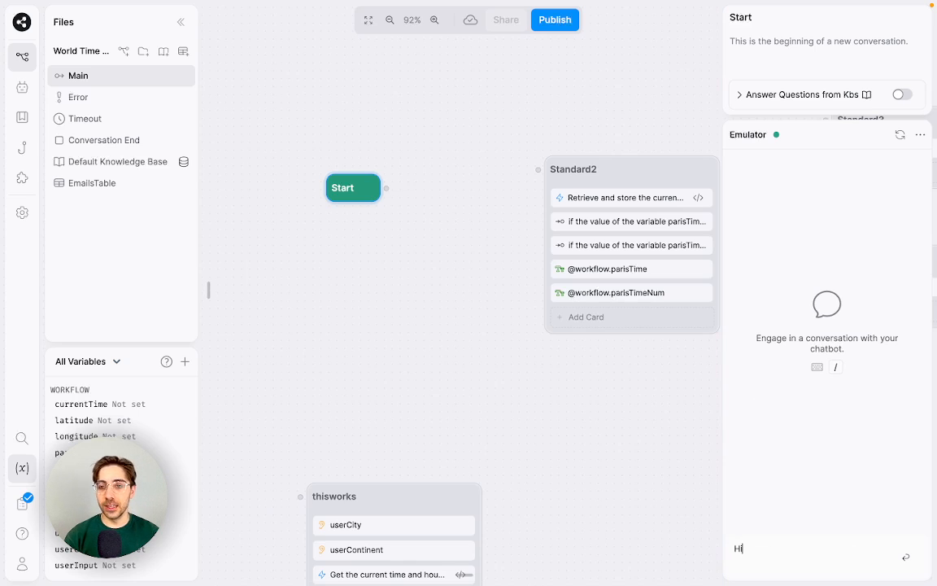
pyautogui.press('Return')
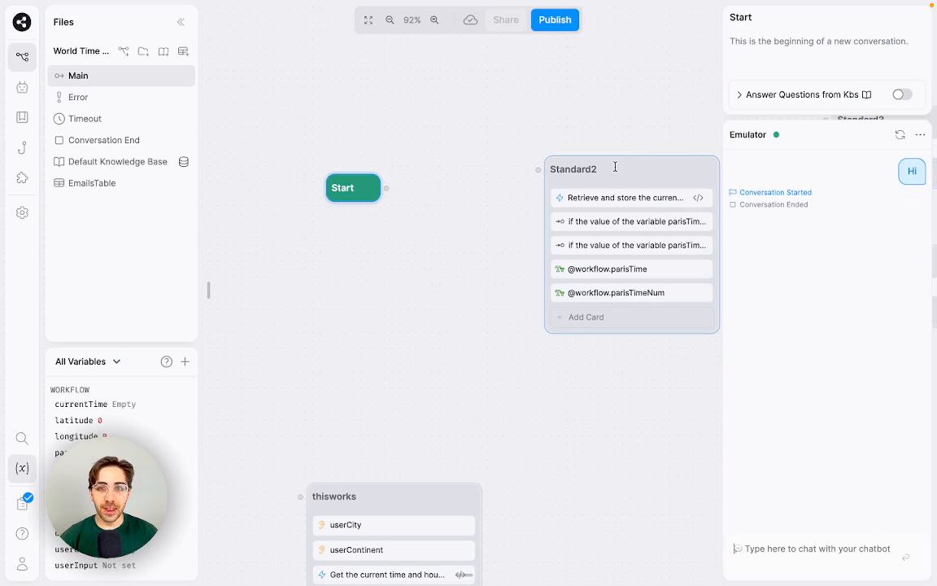
# - Connect the Start node to the Standard2 node and test the flow with the message "Hi"
pyautogui.moveTo(386, 187); pyautogui.dragTo(538, 169)
pyautogui.click(797, 500)
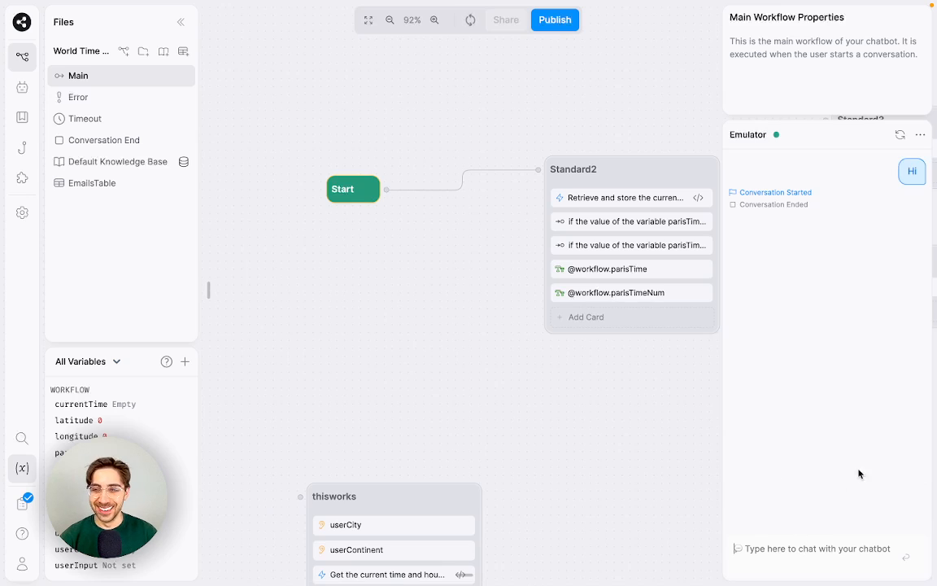
pyautogui.click(828, 554)
pyautogui.write('Hi')
pyautogui.press('Return')
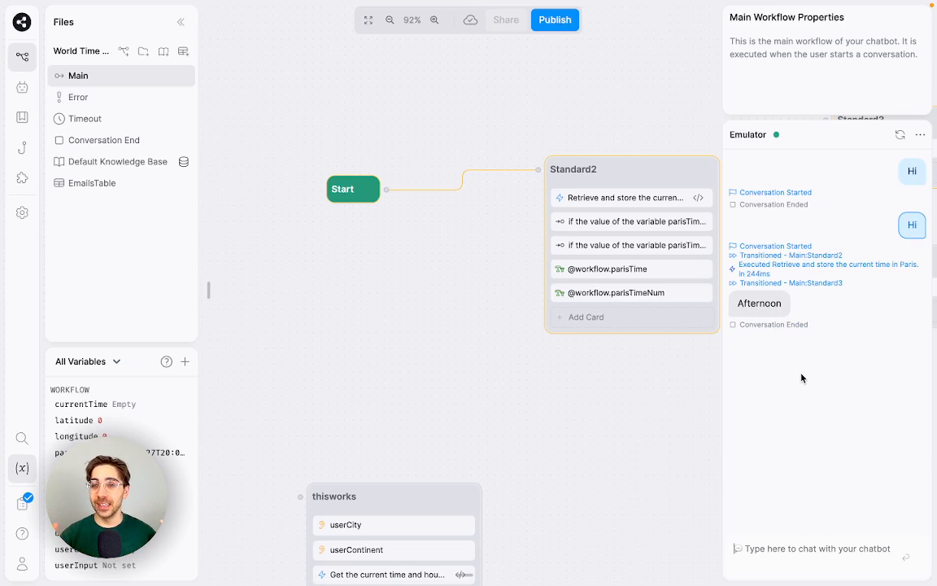
# - Rename the Standard3 node, which holds the Afternoon text card, as "afternoon"
pyautogui.moveTo(643, 397); pyautogui.dragTo(436, 472)
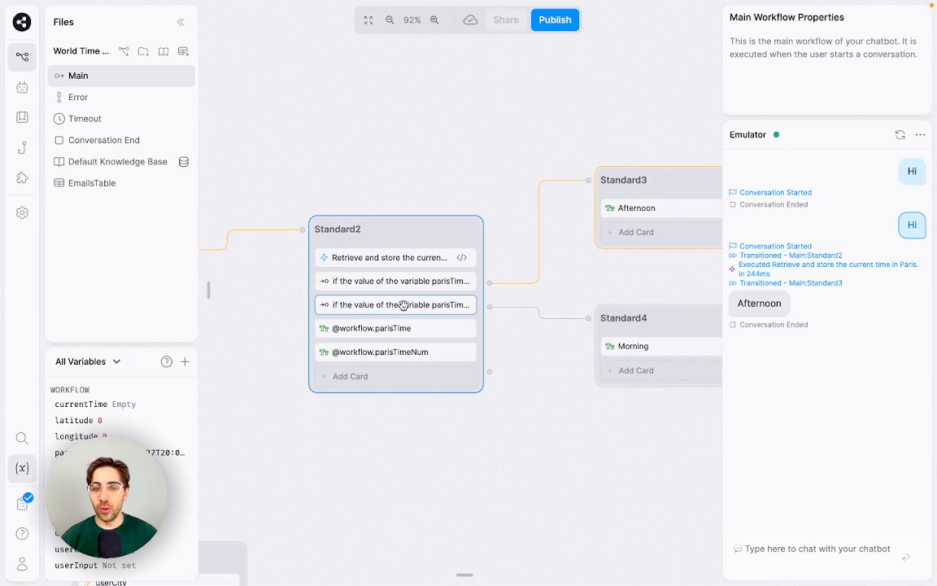
pyautogui.doubleClick(627, 180)
pyautogui.write('afternoo')
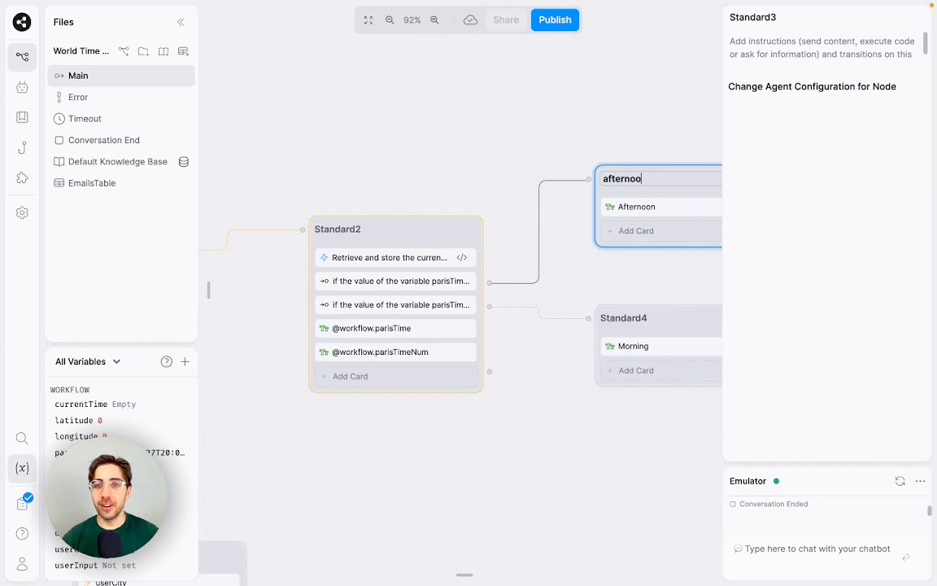
pyautogui.write('n')
pyautogui.press('Return')
# - Rename the Standard4 node, which holds the Morning text card, as "morning"
pyautogui.doubleClick(623, 318)
pyautogui.write('mornin')
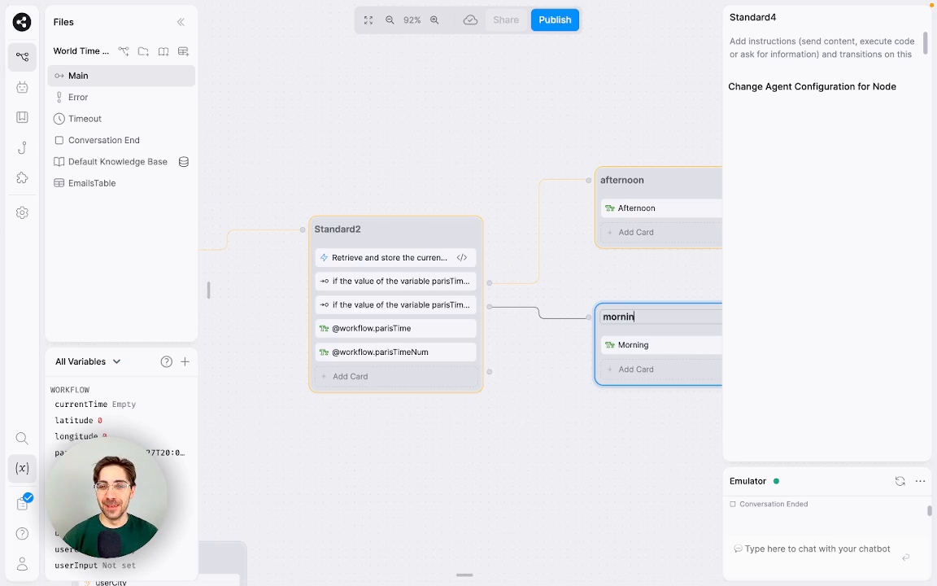
pyautogui.write('g')
pyautogui.press('Return')
# - Rename the Standard2 node as "crunching"
pyautogui.doubleClick(338, 228)
pyautogui.write('cru')
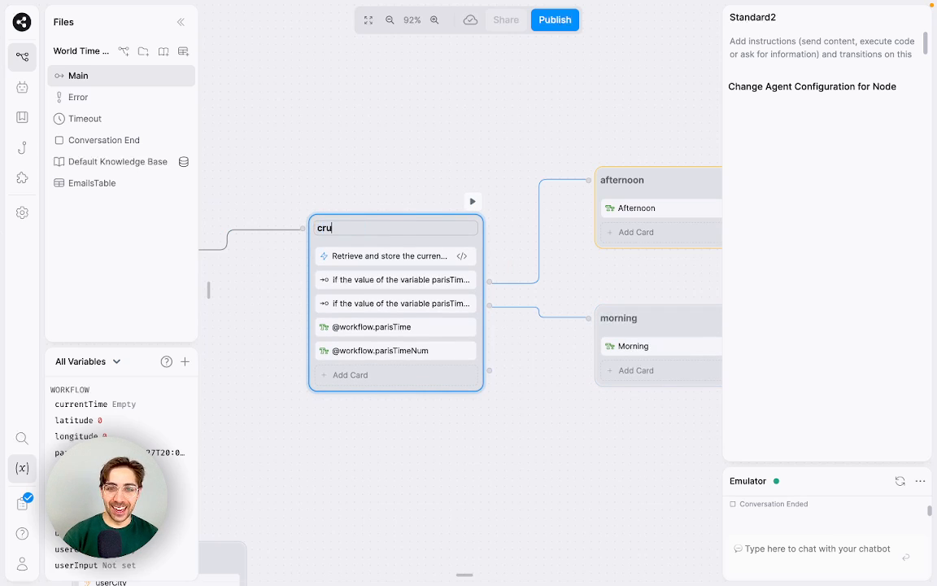
pyautogui.write('nching')
pyautogui.press('Return')
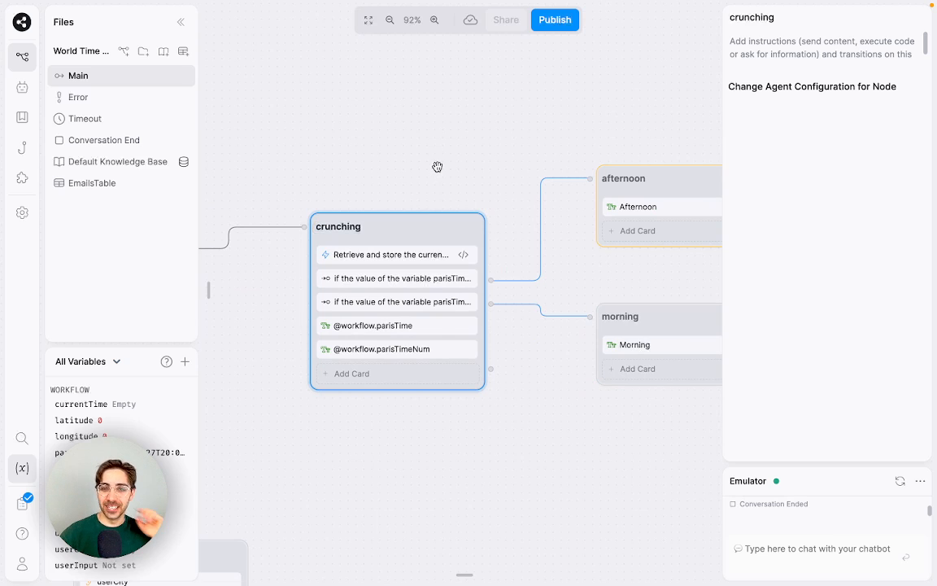
# - Review the full code of the crunching node's Execute Code card that retrieves the Paris time, then close it
pyautogui.scroll(3, 436, 167)
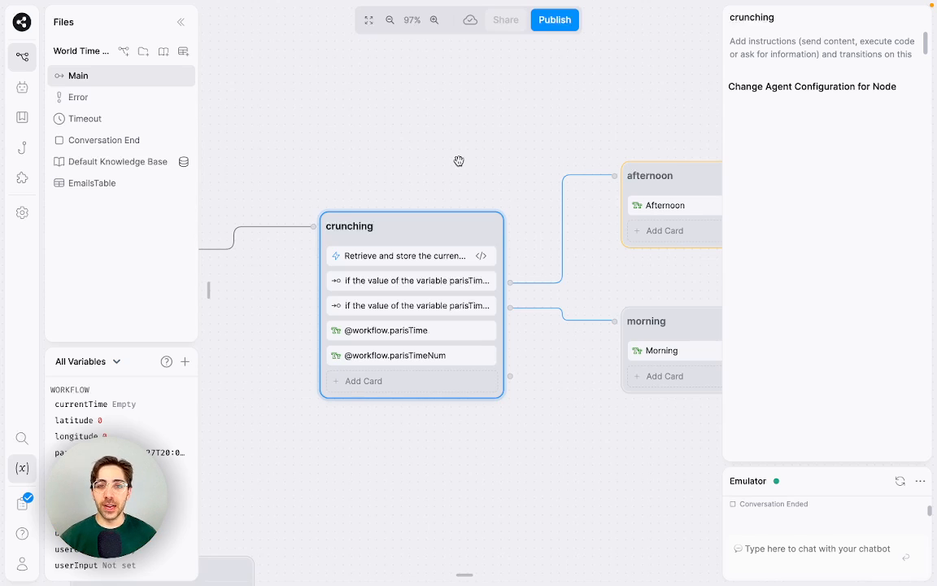
pyautogui.click(444, 257)
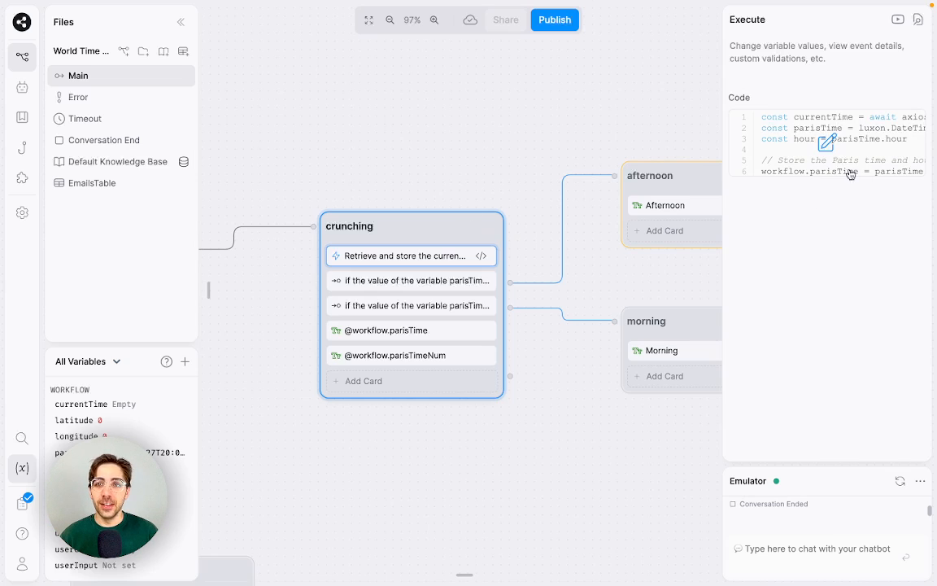
pyautogui.click(829, 151)
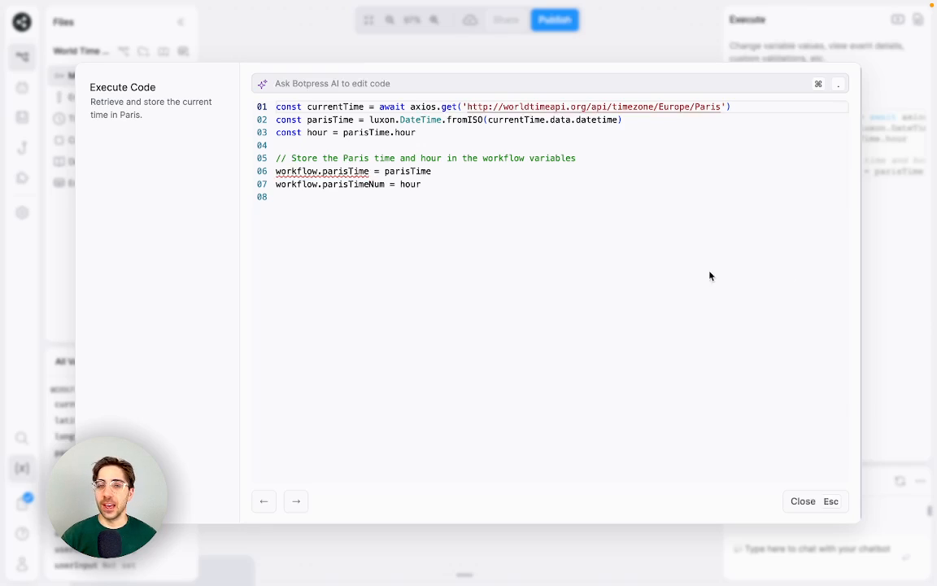
pyautogui.click(525, 141)
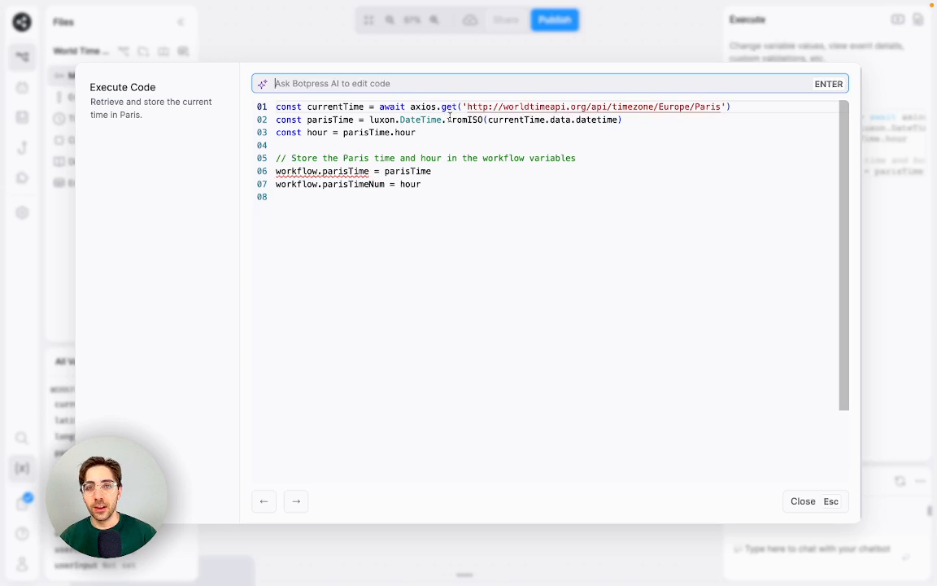
pyautogui.moveTo(453, 122)
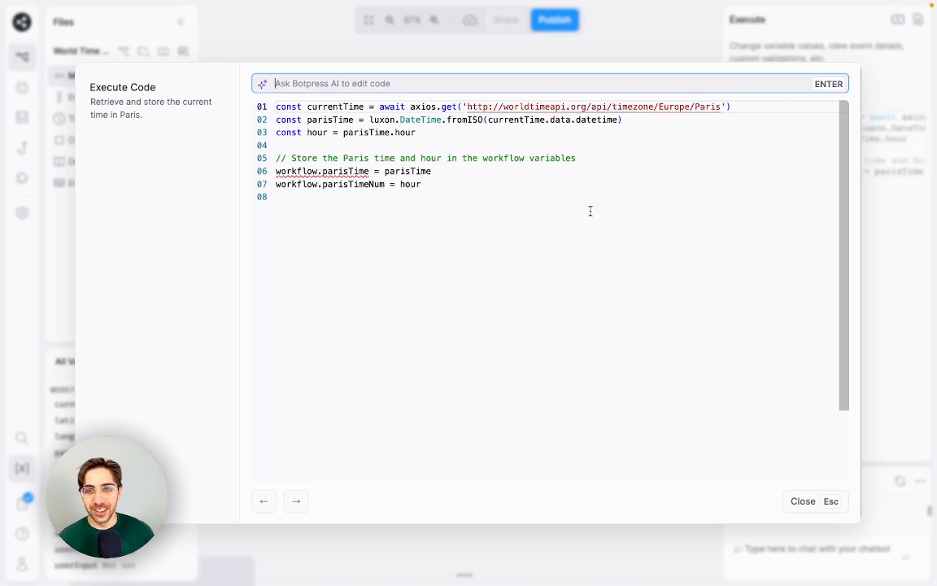
pyautogui.click(827, 509)
# - Examine the labels and condition expressions of the two parisTimeNum transitions in the crunching node, then deselect the node
pyautogui.scroll(2, 446, 286)
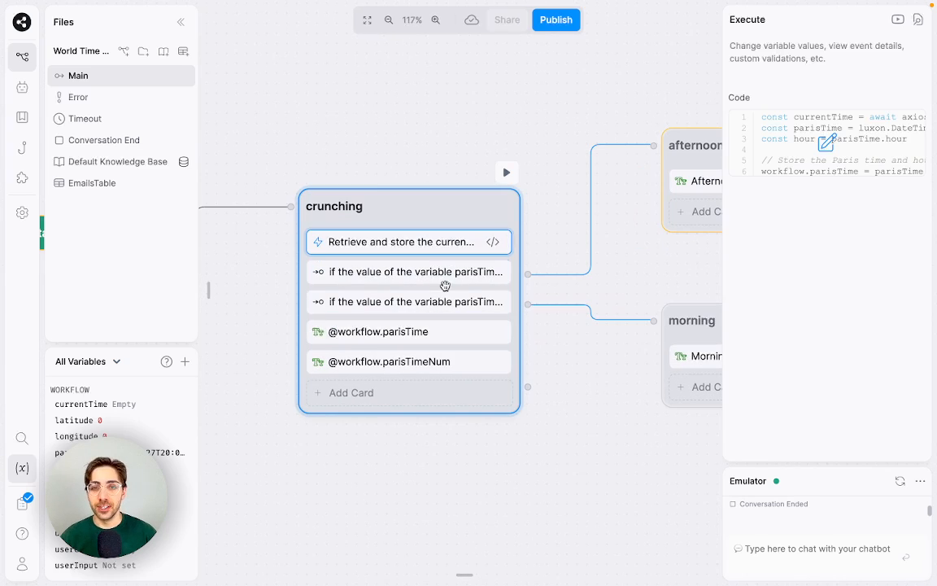
pyautogui.click(440, 271)
pyautogui.click(801, 101)
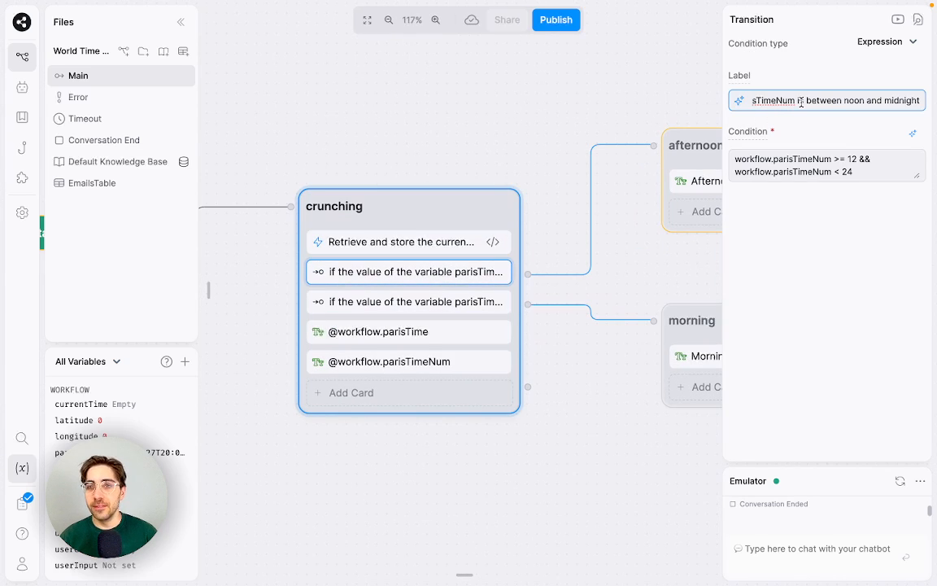
pyautogui.moveTo(794, 101); pyautogui.dragTo(922, 99)
pyautogui.click(830, 100)
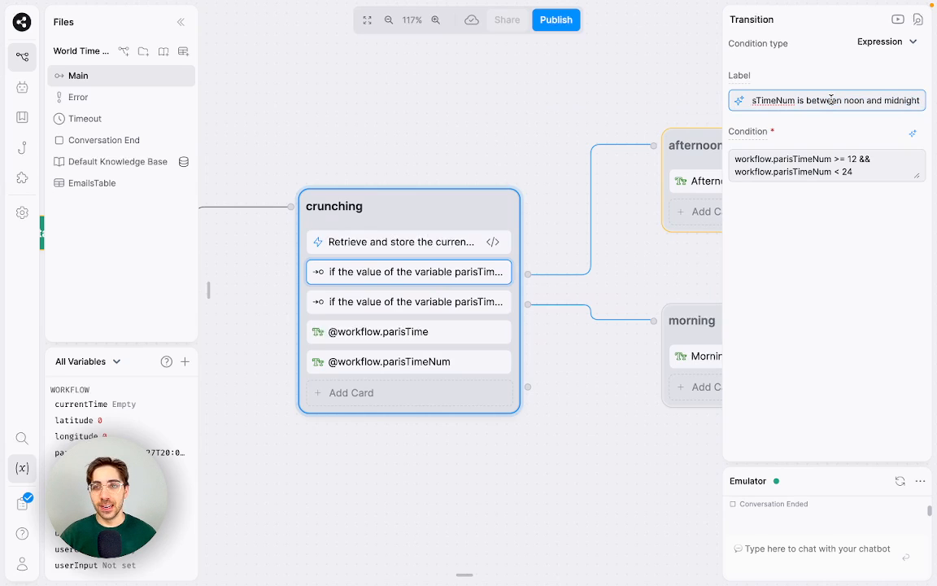
pyautogui.click(443, 302)
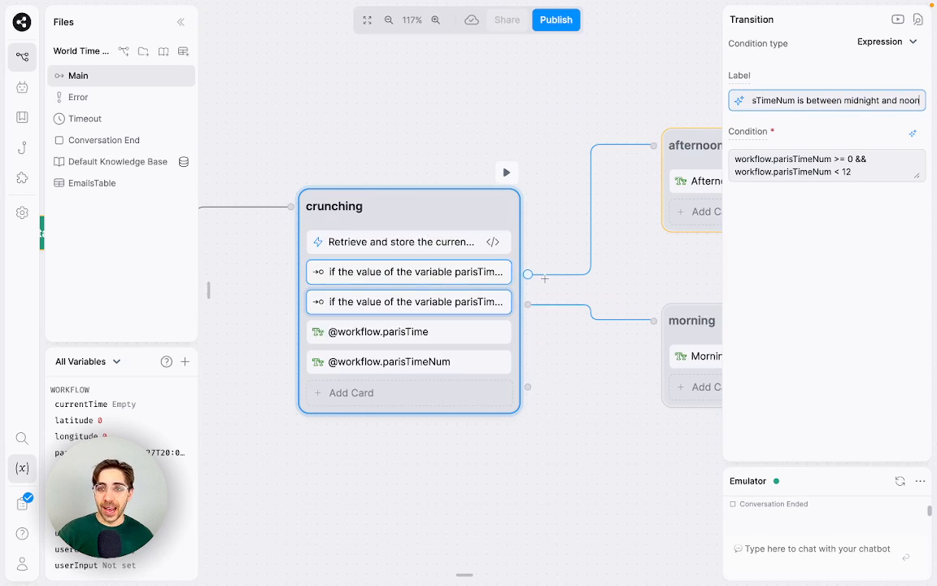
pyautogui.moveTo(657, 269); pyautogui.dragTo(584, 270)
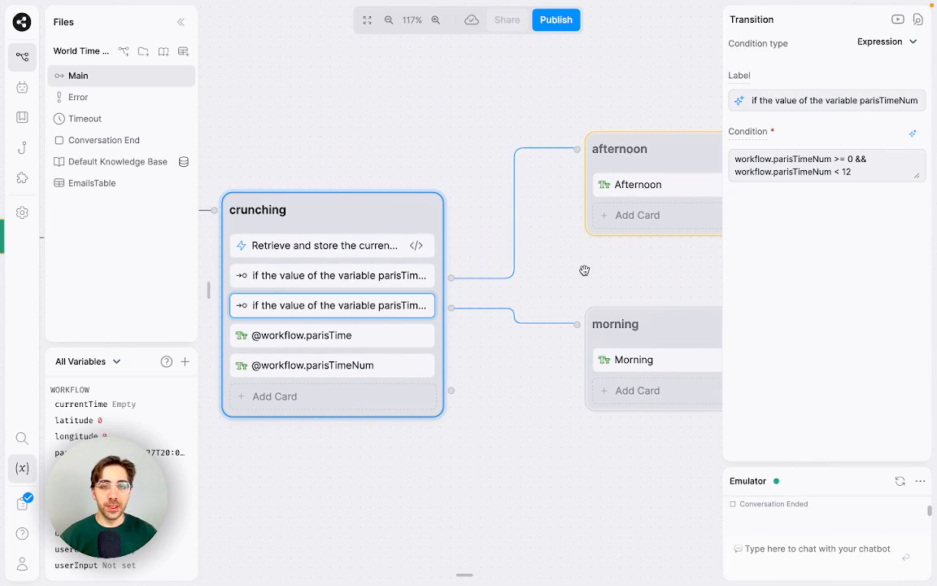
pyautogui.click(513, 483)
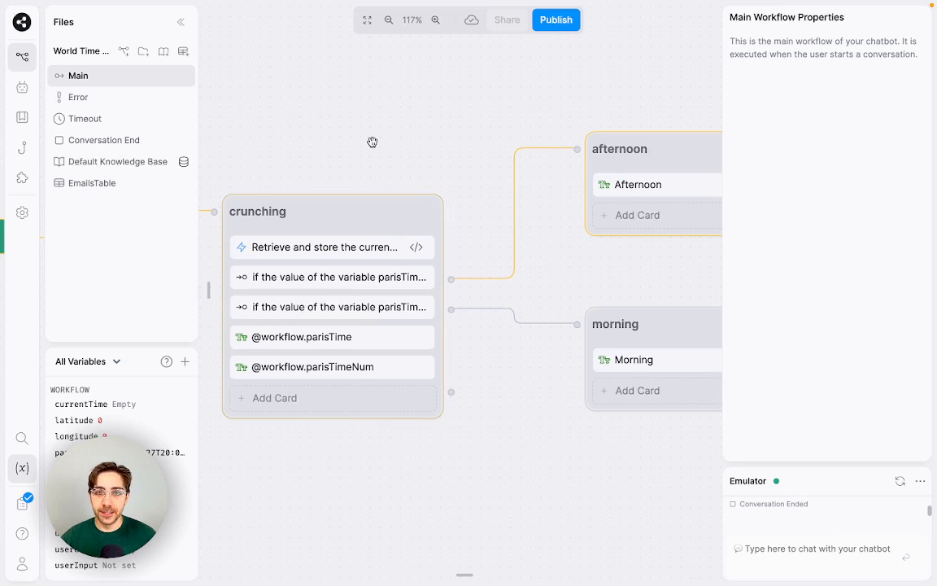
# - Move the Start node closer to the crunching node
pyautogui.moveTo(292, 114); pyautogui.dragTo(417, 149)
pyautogui.moveTo(398, 185); pyautogui.dragTo(574, 185)
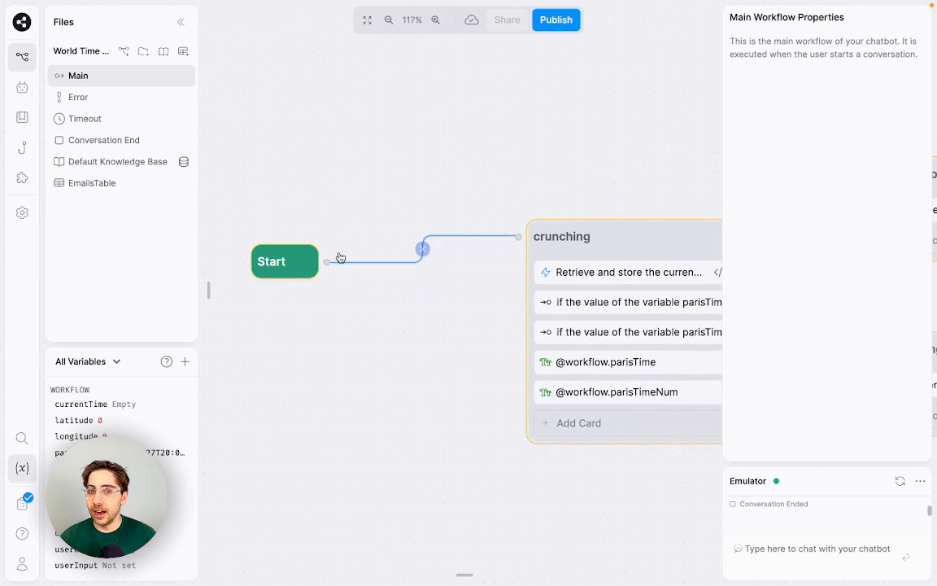
pyautogui.moveTo(299, 265); pyautogui.dragTo(373, 287)
pyautogui.moveTo(435, 387); pyautogui.dragTo(335, 353)
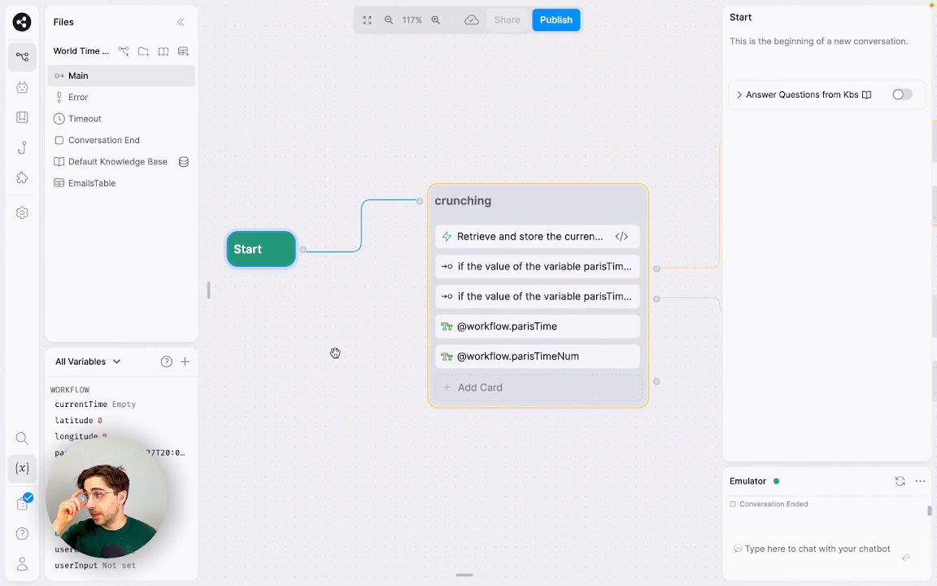
# - Examine the crunching node's cards and its connections to the afternoon and morning nodes
pyautogui.scroll(3, 335, 353)
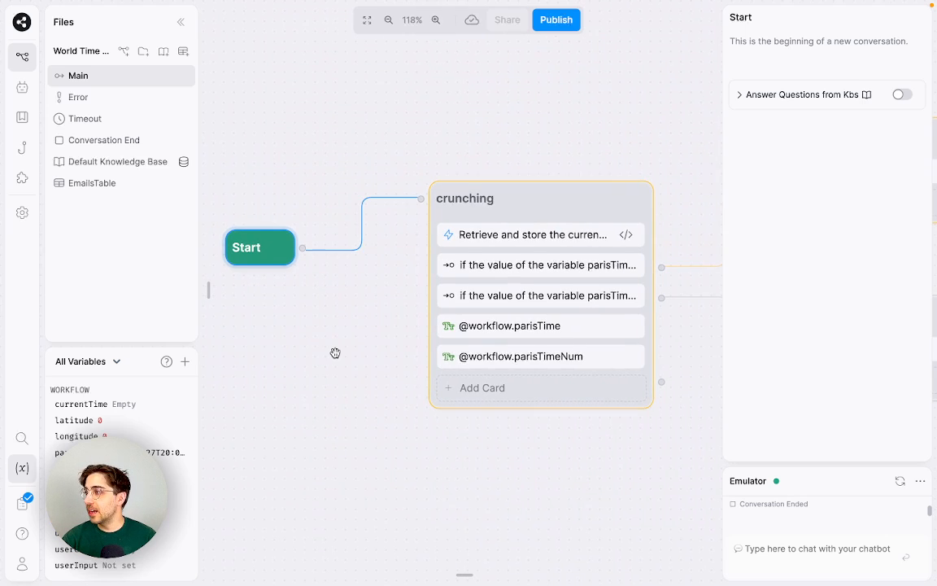
pyautogui.scroll(-1, 335, 353)
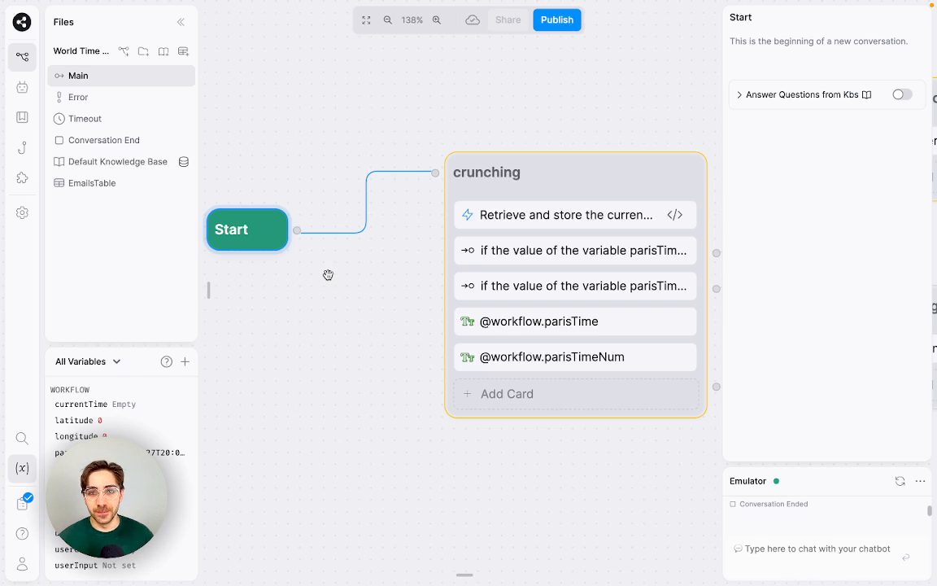
pyautogui.scroll(-2, 324, 279)
pyautogui.scroll(-1, 342, 283)
pyautogui.moveTo(338, 311); pyautogui.dragTo(288, 346)
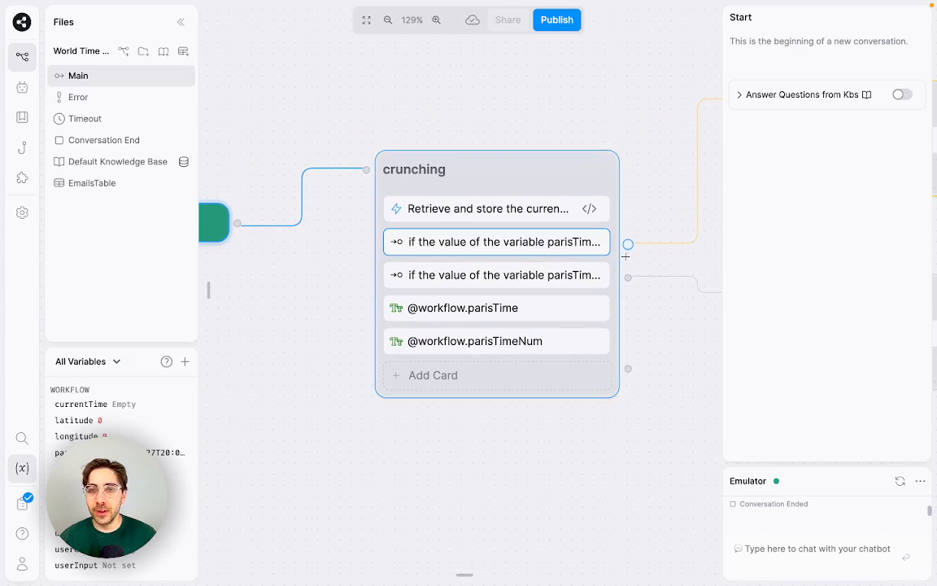
pyautogui.click(574, 167)
pyautogui.moveTo(661, 185); pyautogui.dragTo(584, 168)
pyautogui.moveTo(608, 261)
pyautogui.scroll(-2, 608, 259)
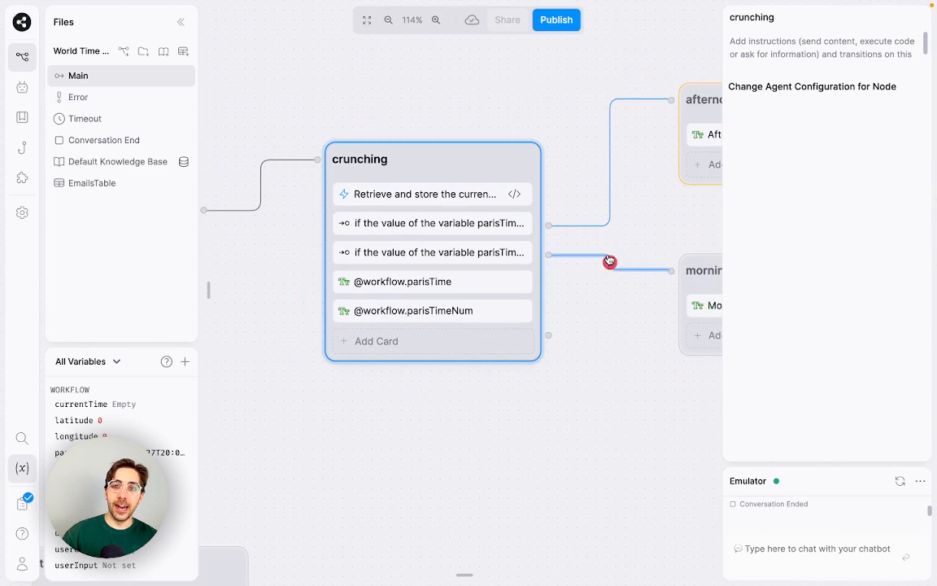
# - Move the thisworks node up and to the left, clearing the canvas area below the Start node
pyautogui.moveTo(565, 399); pyautogui.dragTo(585, 358)
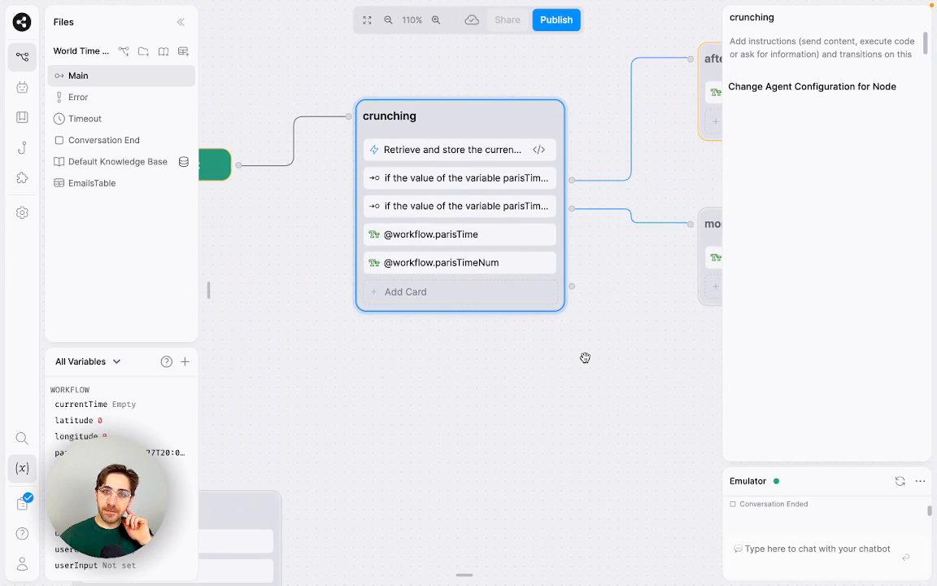
pyautogui.moveTo(464, 395); pyautogui.dragTo(589, 264)
pyautogui.scroll(-2, 591, 325)
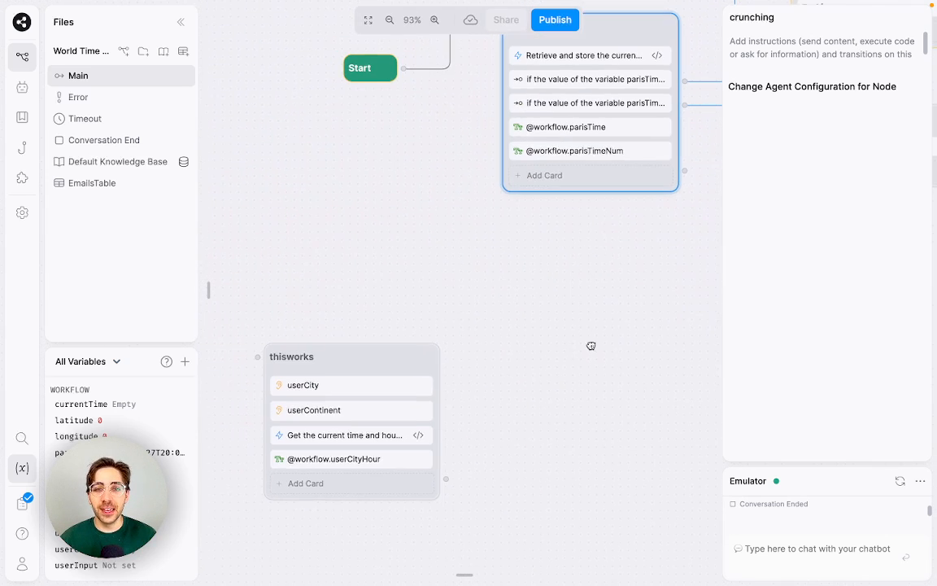
pyautogui.moveTo(426, 353); pyautogui.dragTo(235, 261)
pyautogui.hscroll(-5, 402, 270)
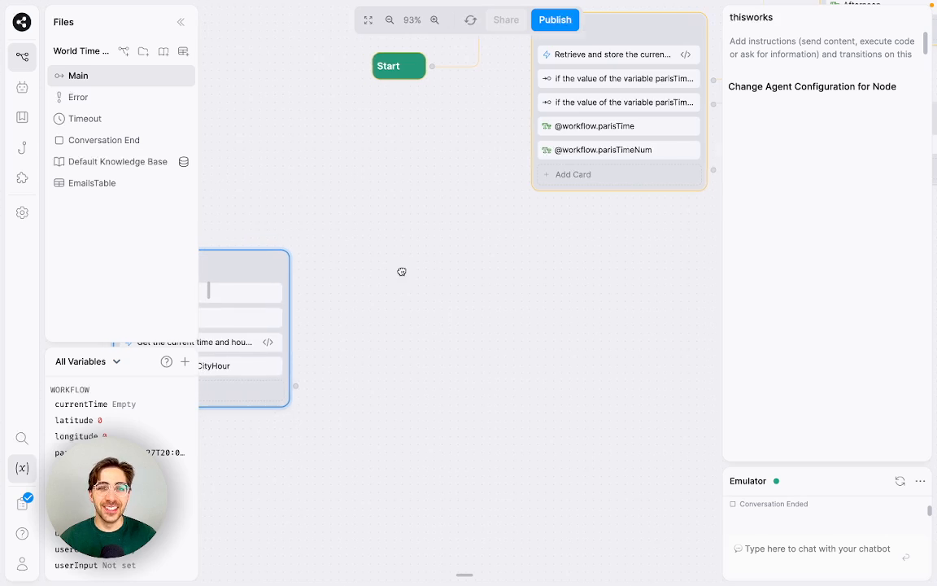
# - Disconnect Start from the crunching node and connect it to a new standard node placed below crunching
pyautogui.moveTo(538, 316); pyautogui.dragTo(235, 338)
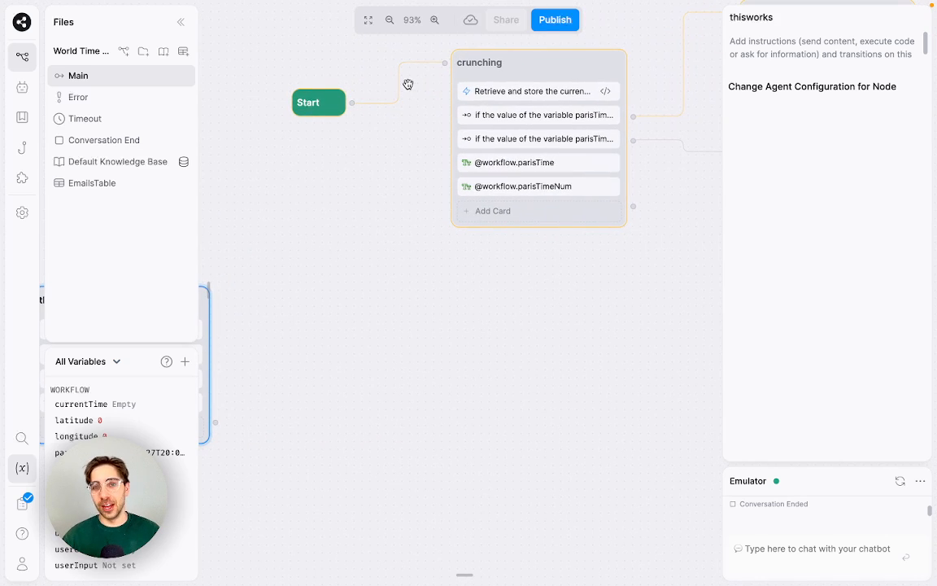
pyautogui.click(399, 83)
pyautogui.moveTo(352, 103); pyautogui.dragTo(417, 363)
pyautogui.click(431, 381)
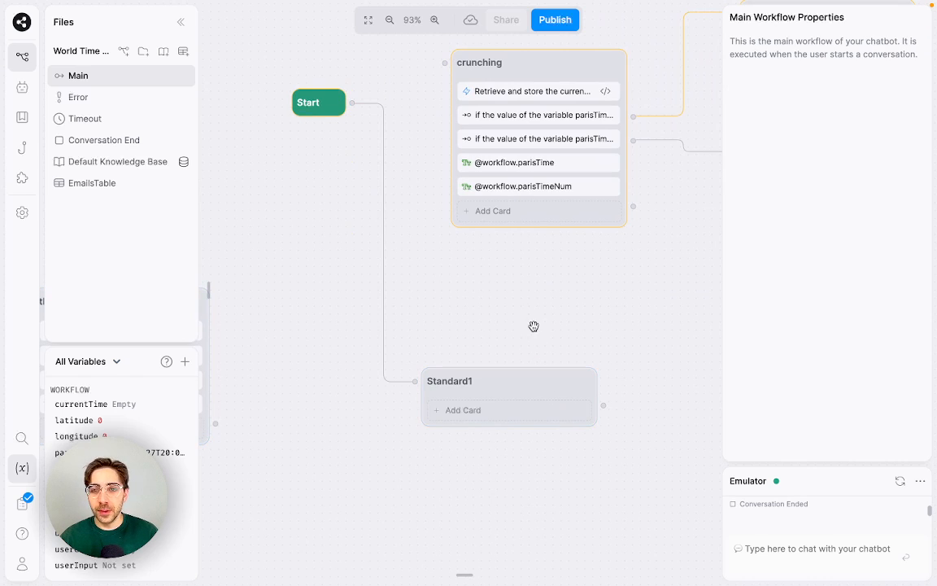
# - Examine the code of the crunching node's time-retrieval card in the code editor, then close it
pyautogui.moveTo(600, 283); pyautogui.dragTo(590, 266)
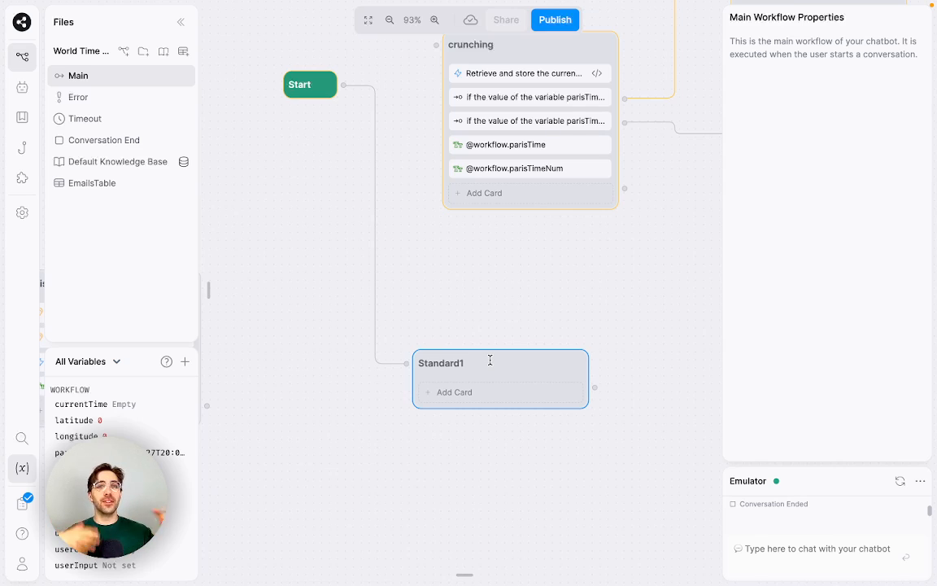
pyautogui.moveTo(541, 259); pyautogui.dragTo(490, 301)
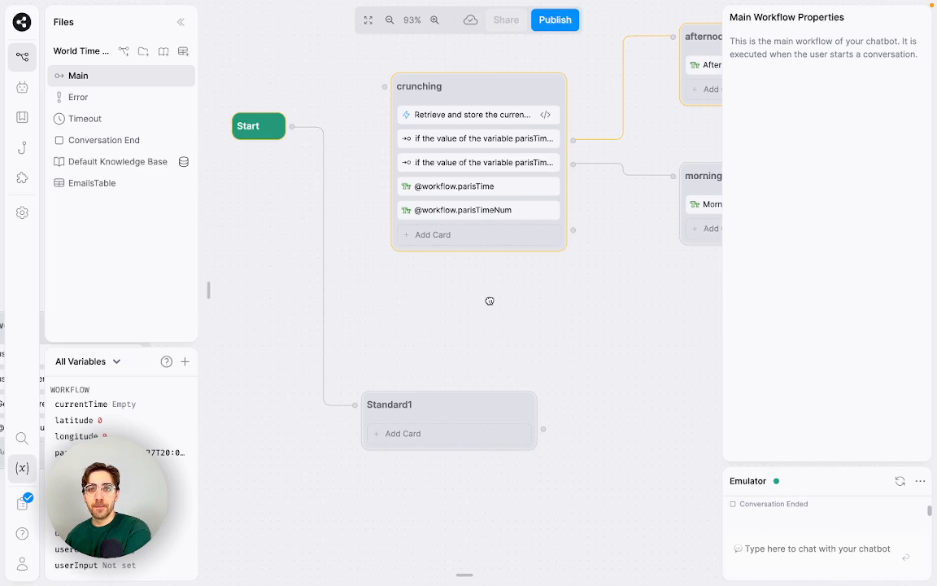
pyautogui.click(443, 114)
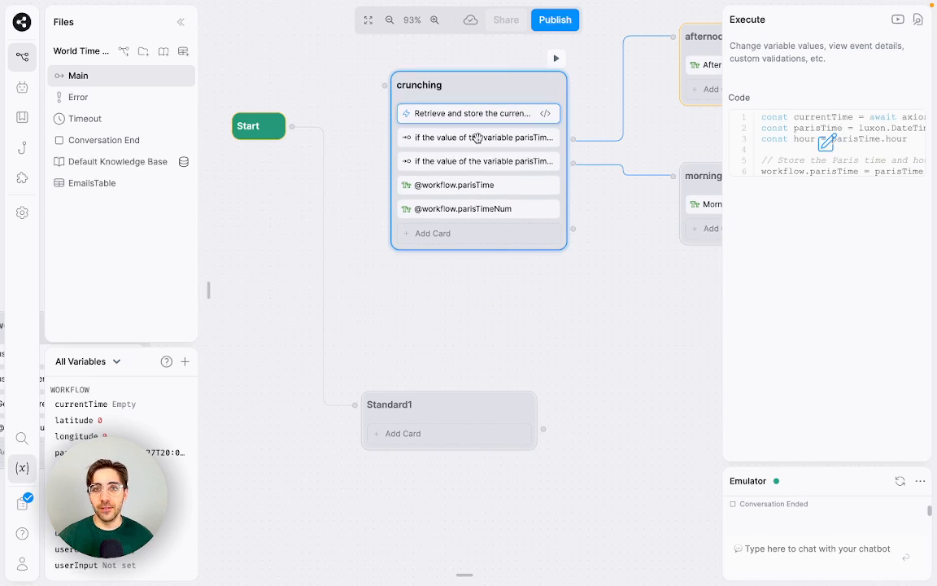
pyautogui.click(747, 122)
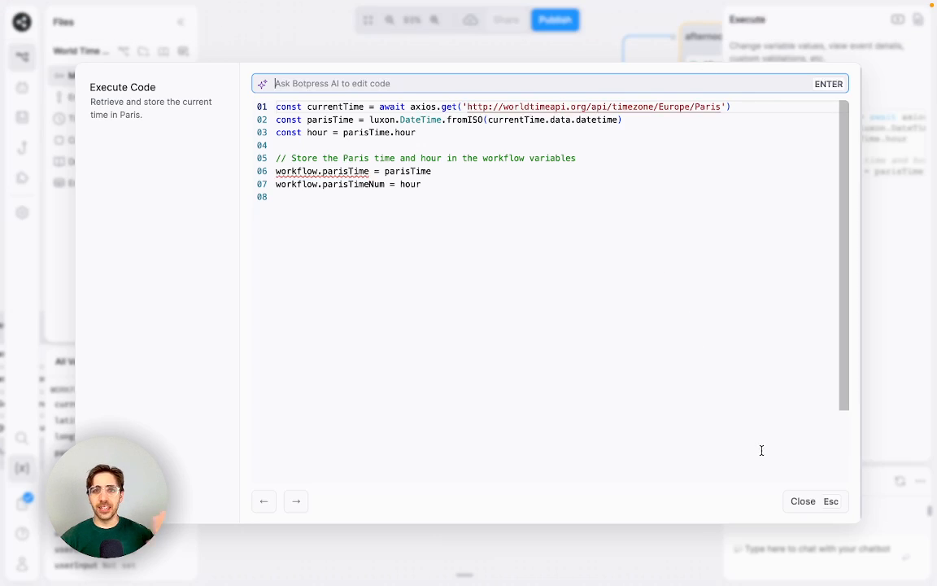
pyautogui.click(812, 501)
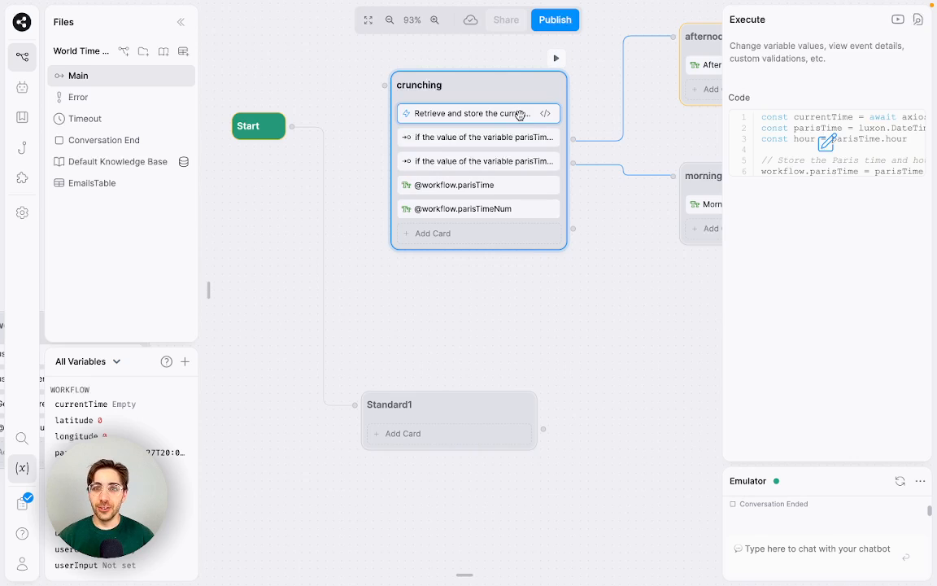
# - Copy the description "Retrieve and store the current time in Paris." from the crunching node's code card, then close the editor
pyautogui.click(534, 115)
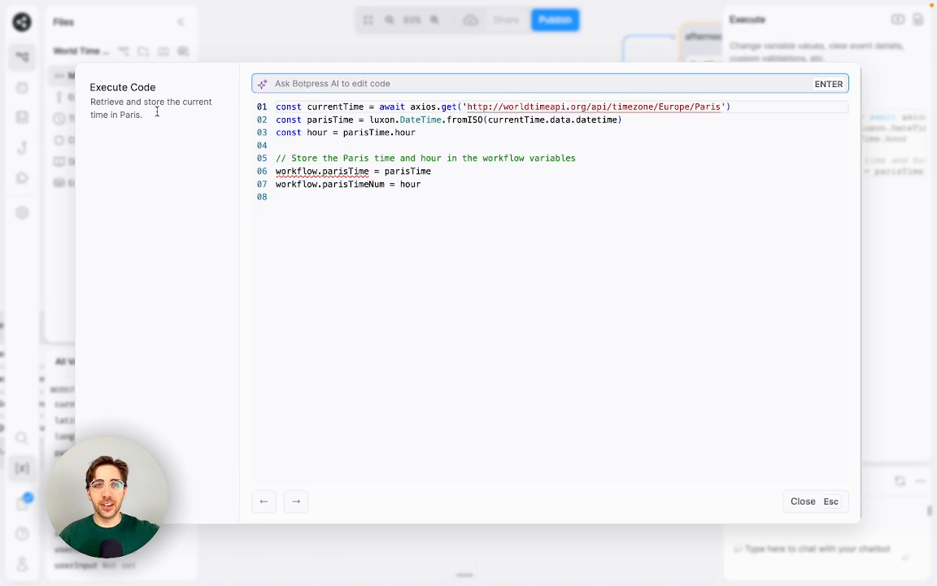
pyautogui.click(157, 111)
pyautogui.moveTo(155, 115); pyautogui.dragTo(85, 102)
pyautogui.press('super+c')
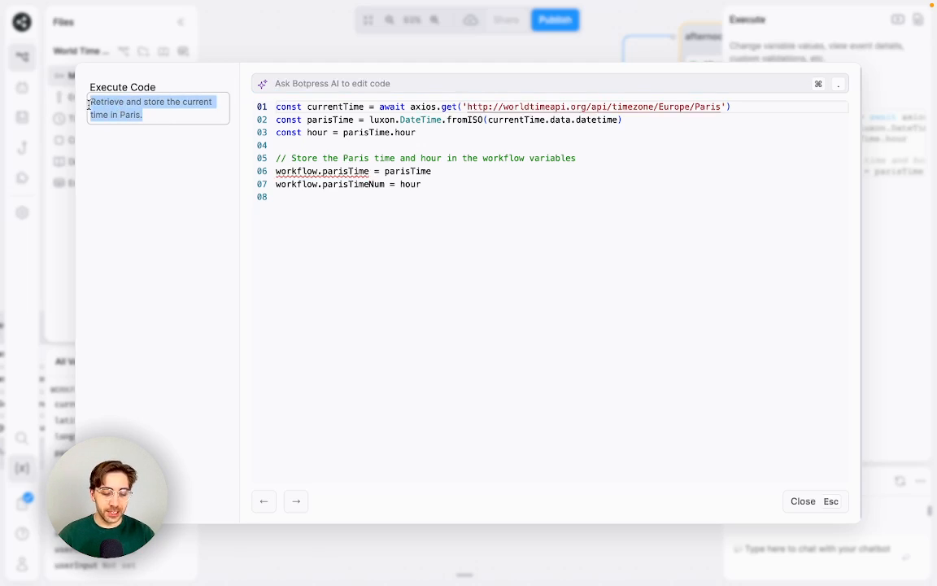
pyautogui.click(801, 497)
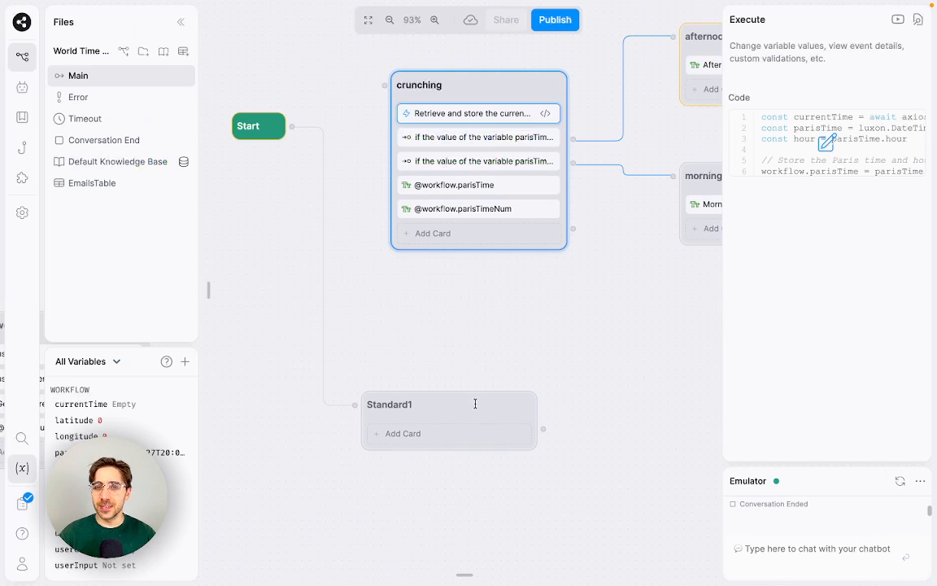
# - Add an Execute Code card to the Standard1 node
pyautogui.click(469, 433)
pyautogui.moveTo(258, 232); pyautogui.dragTo(466, 433)
pyautogui.click(511, 282)
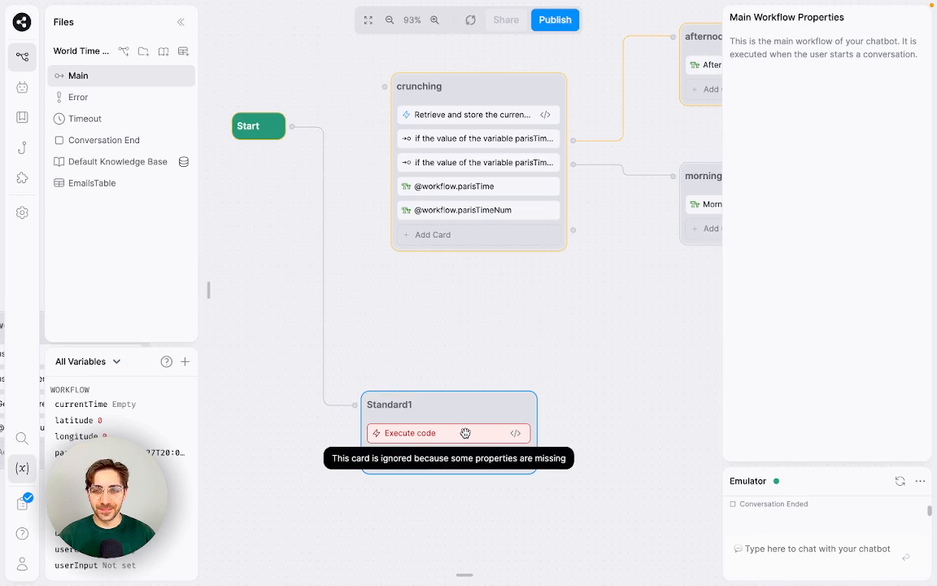
# - Generate AI code for the new Execute Code card with the pasted prompt "Retrieve and store the current time in Paris."
pyautogui.click(465, 433)
pyautogui.click(515, 432)
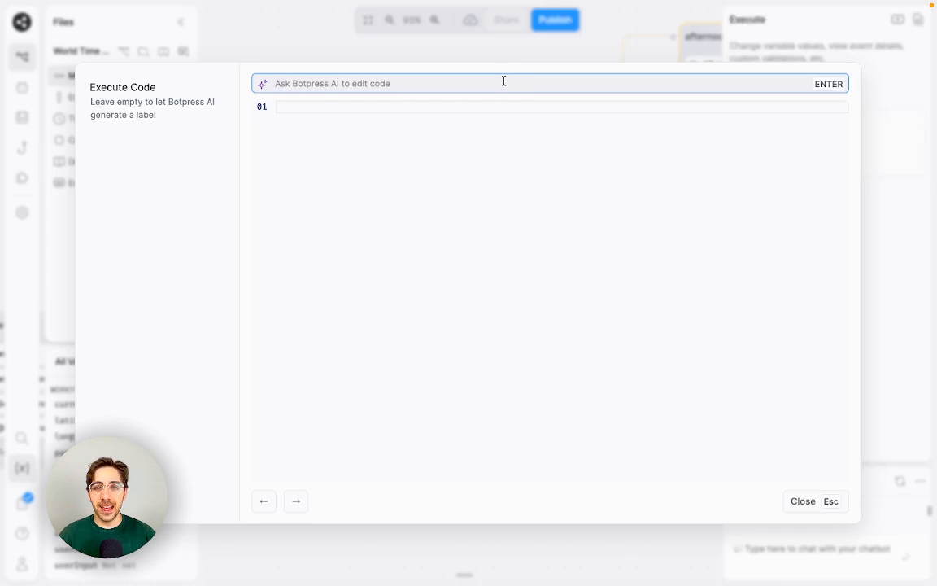
pyautogui.press('super+v')
pyautogui.press('Return')
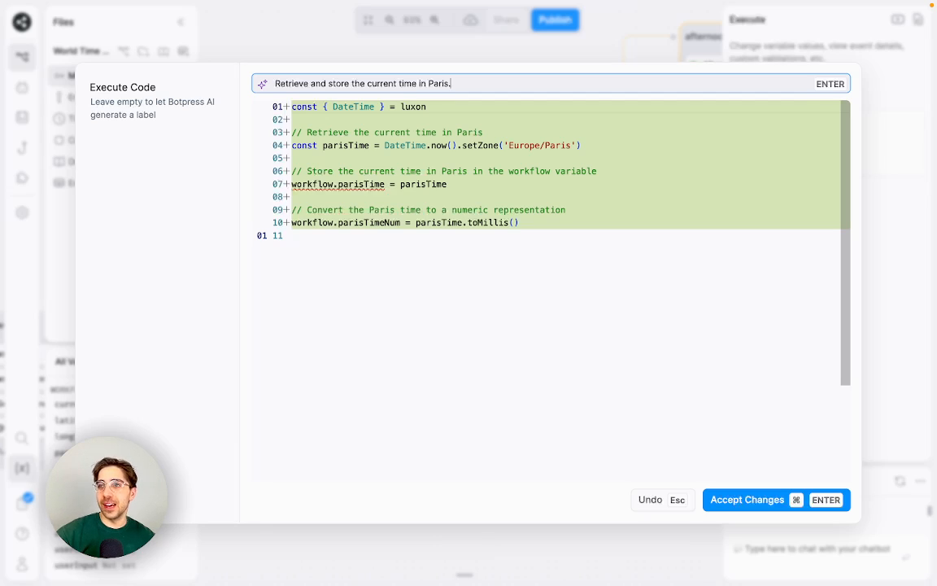
# - Change the AI prompt to end in "in Paris using the worldtimeapi" and regenerate the code
pyautogui.click(469, 85)
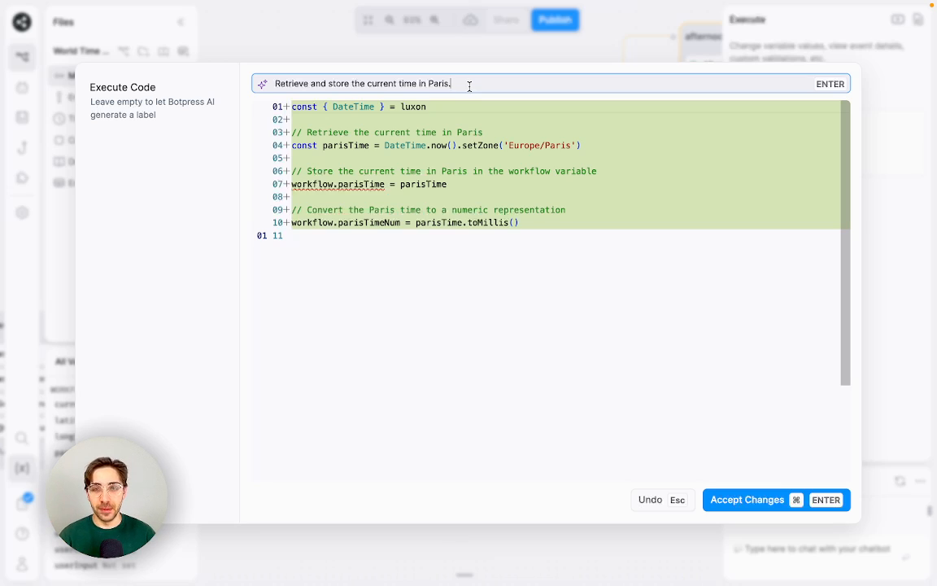
pyautogui.press('BackSpace')
pyautogui.write('usi')
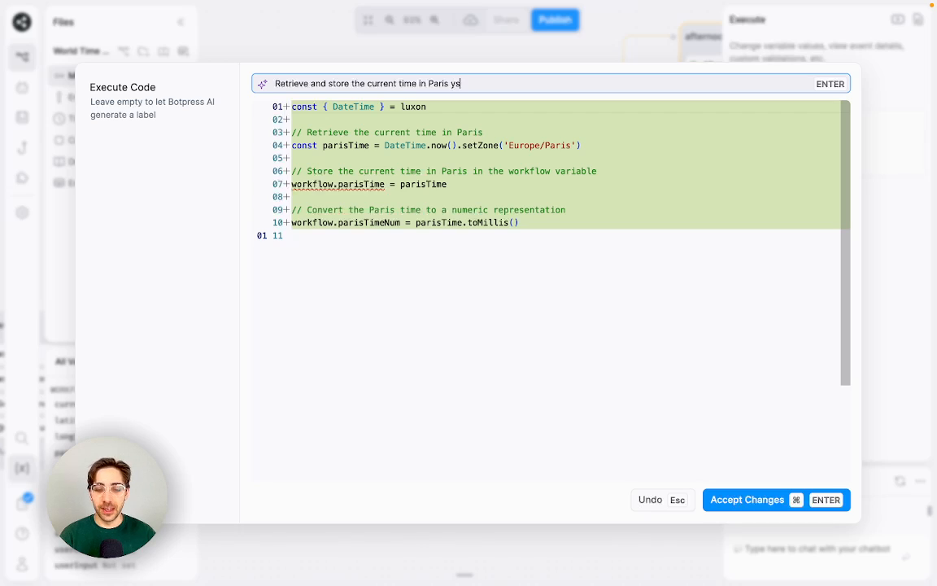
pyautogui.write('ng the worldtimeapi')
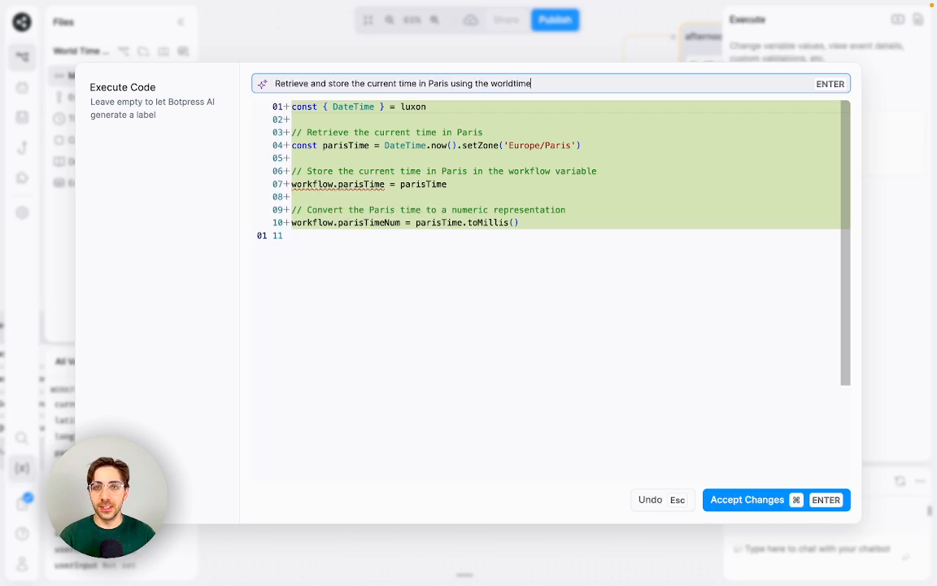
pyautogui.press('Return')
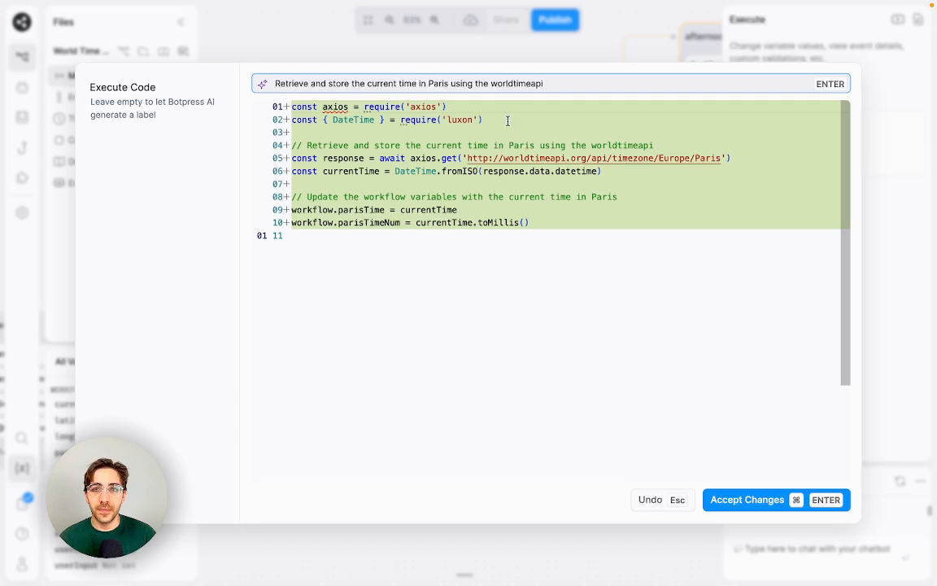
# - Delete the axios and luxon require lines from the generated code, accept the changes and close the editor
pyautogui.moveTo(483, 119); pyautogui.dragTo(256, 103)
pyautogui.press('BackSpace')
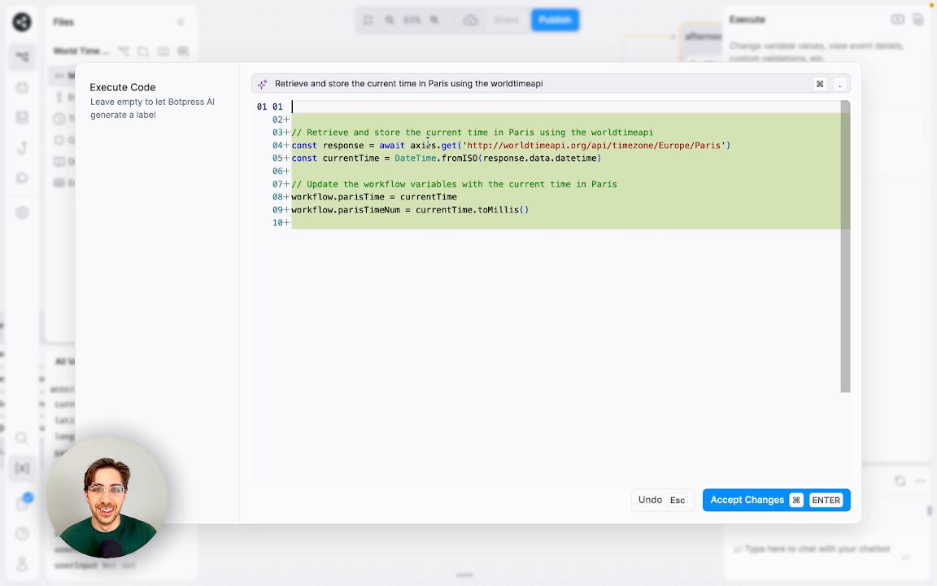
pyautogui.press('Delete')
pyautogui.click(737, 503)
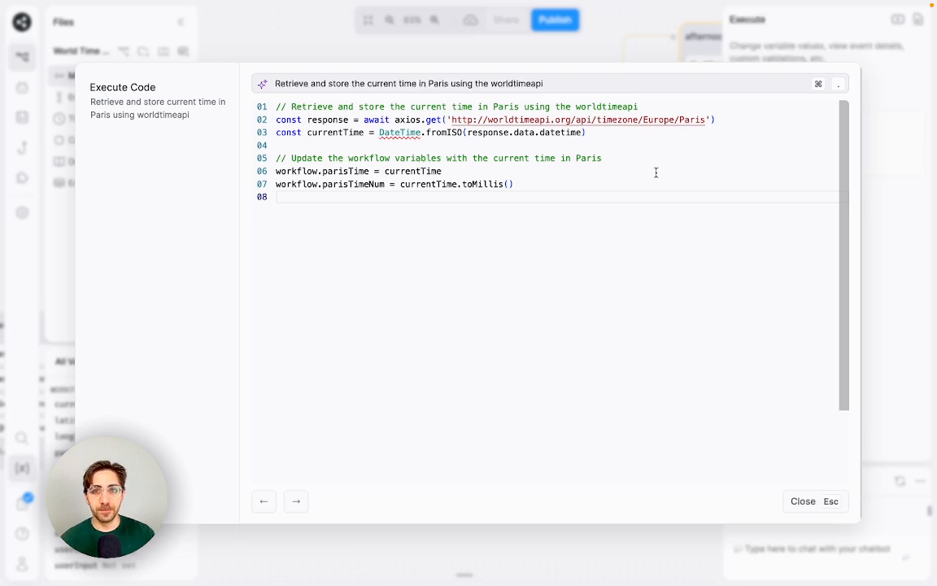
pyautogui.click(811, 502)
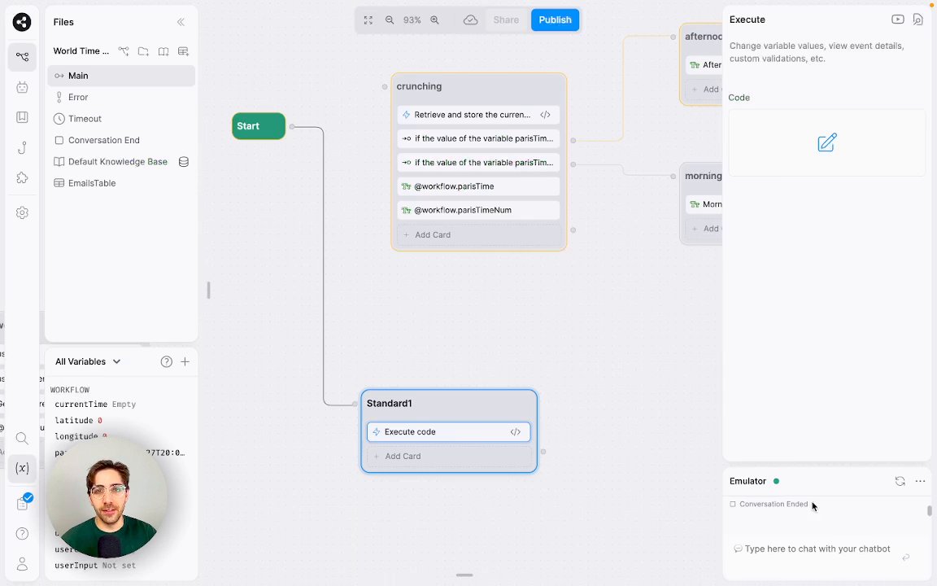
# - Copy the full code from the crunching node's time-retrieval card and close its editor
pyautogui.click(471, 113)
pyautogui.click(758, 147)
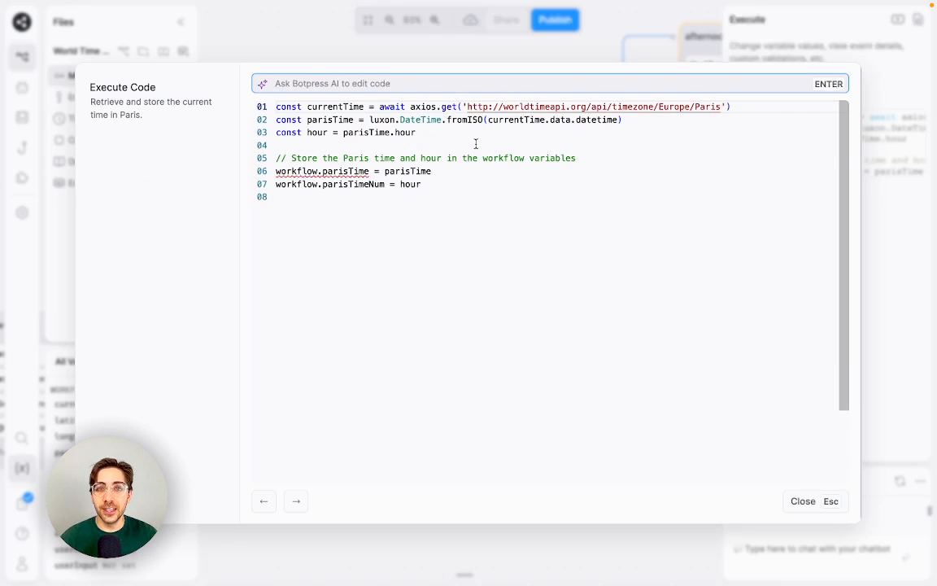
pyautogui.moveTo(454, 182); pyautogui.dragTo(261, 105)
pyautogui.hotkey('ctrl', 'c')
pyautogui.press('Escape')
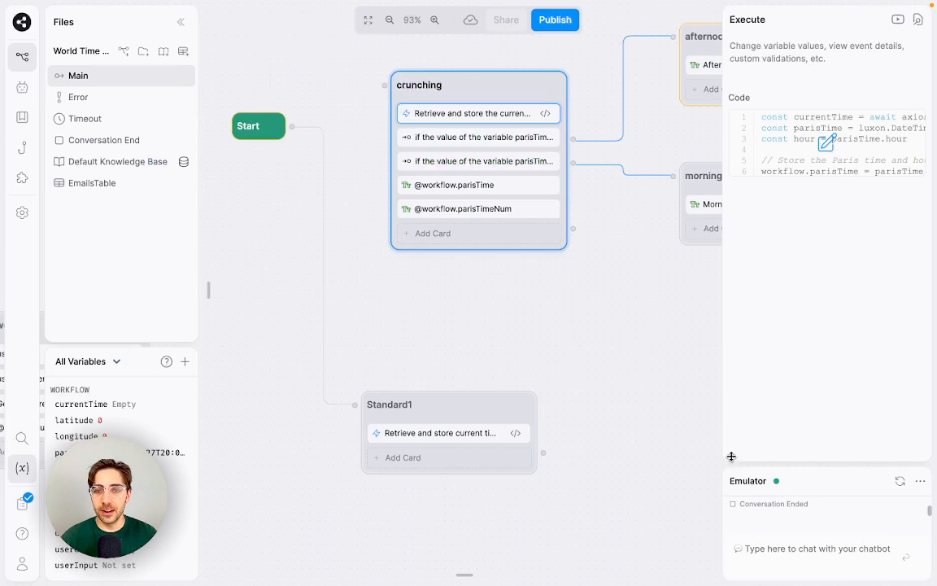
# - Paste the copied code below the generated code in Standard1's Execute Code card, separated by two blank lines
pyautogui.click(516, 433)
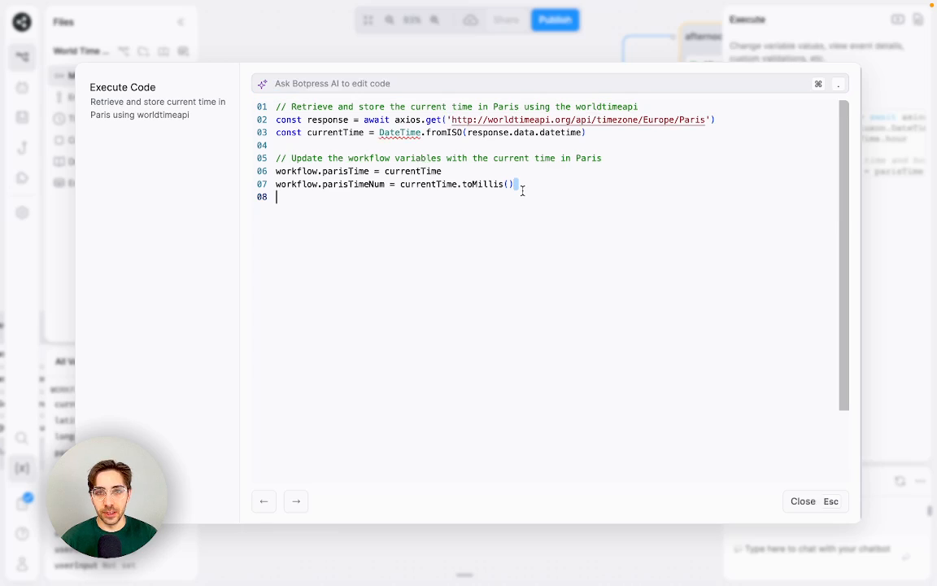
pyautogui.hotkey('ctrl', 'v')
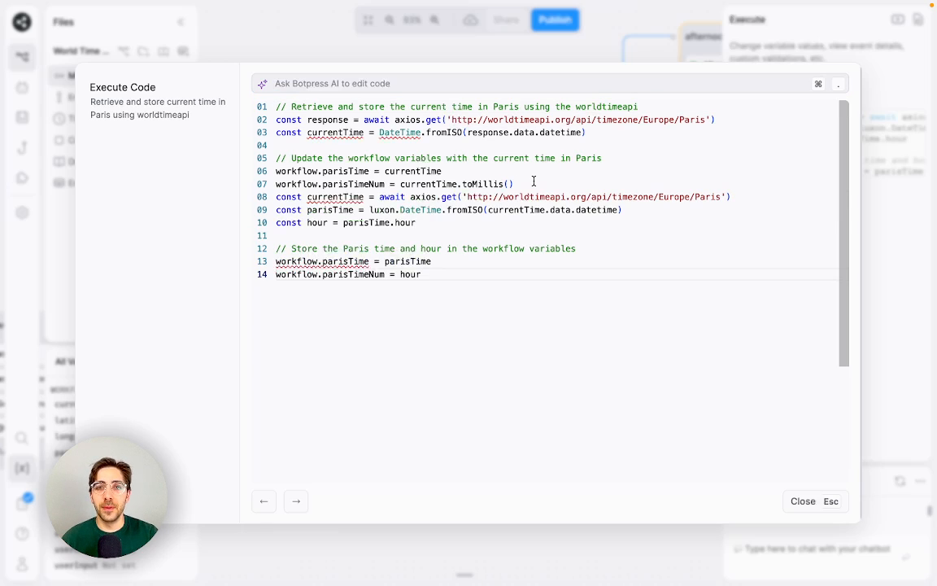
pyautogui.click(533, 182)
pyautogui.press('Return')
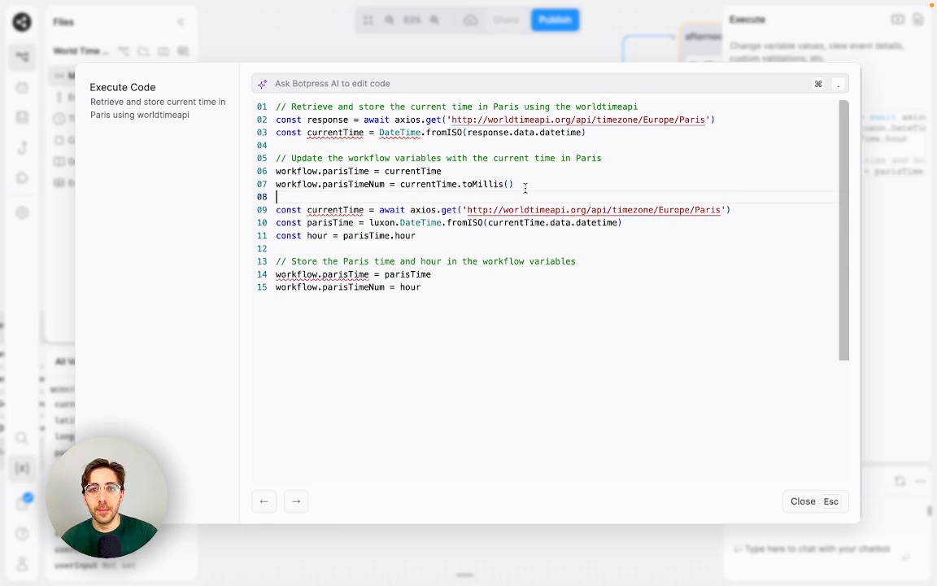
pyautogui.press('Return')
pyautogui.click(581, 271)
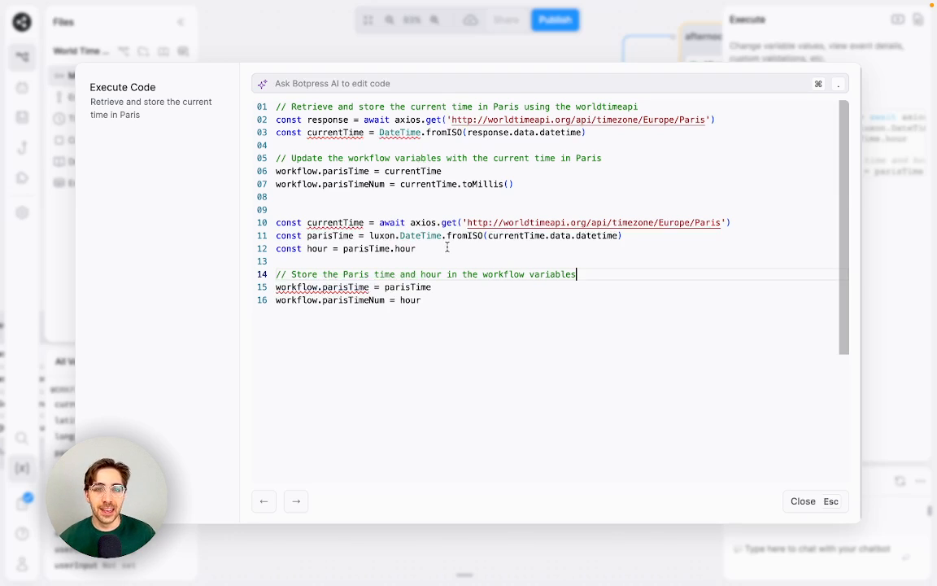
# - Copy the line "const hour = parisTime.hour" into the generated code, directly below its currentTime declaration
pyautogui.moveTo(417, 248); pyautogui.dragTo(276, 248)
pyautogui.hotkey('ctrl', 'c')
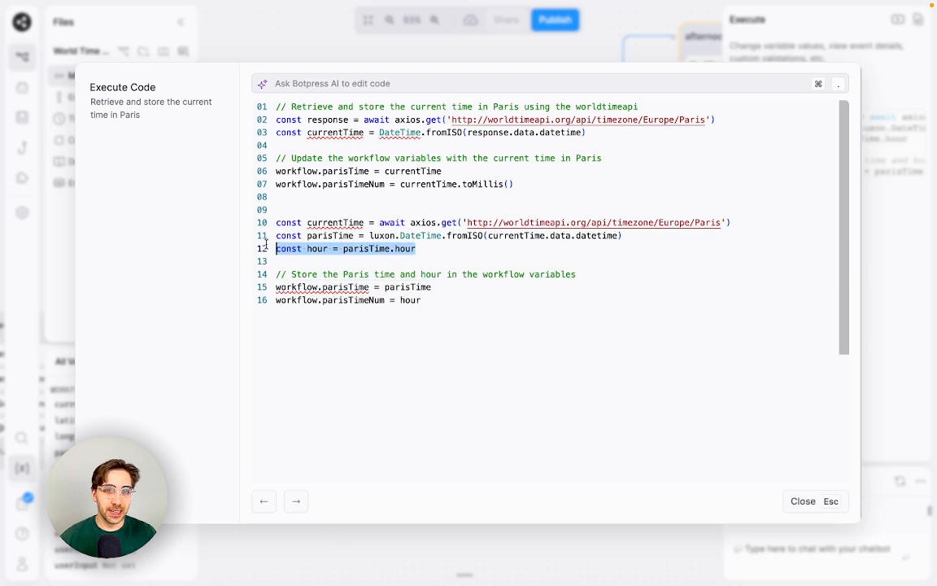
pyautogui.click(597, 132)
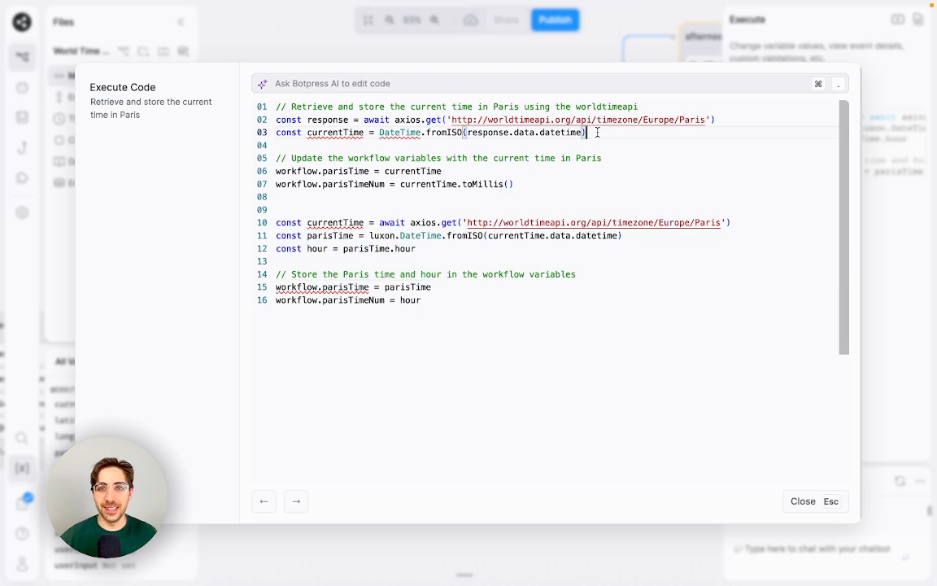
pyautogui.press('Return')
pyautogui.hotkey('ctrl', 'v')
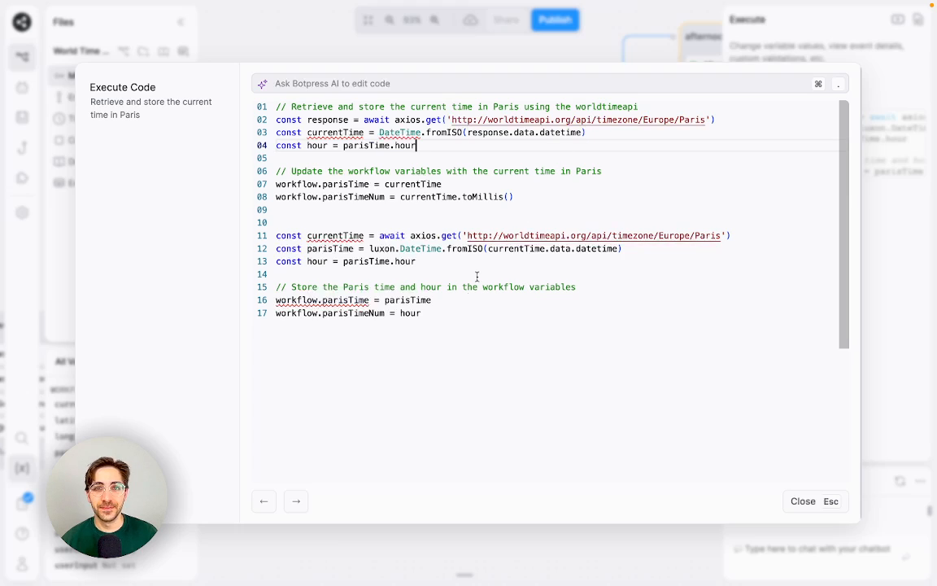
# - Replace the generated parisTimeNum assignment on line 8 with "workflow.parisTimeNum = hour" copied from the reference code
pyautogui.moveTo(446, 310); pyautogui.dragTo(255, 317)
pyautogui.hotkey('ctrl', 'c')
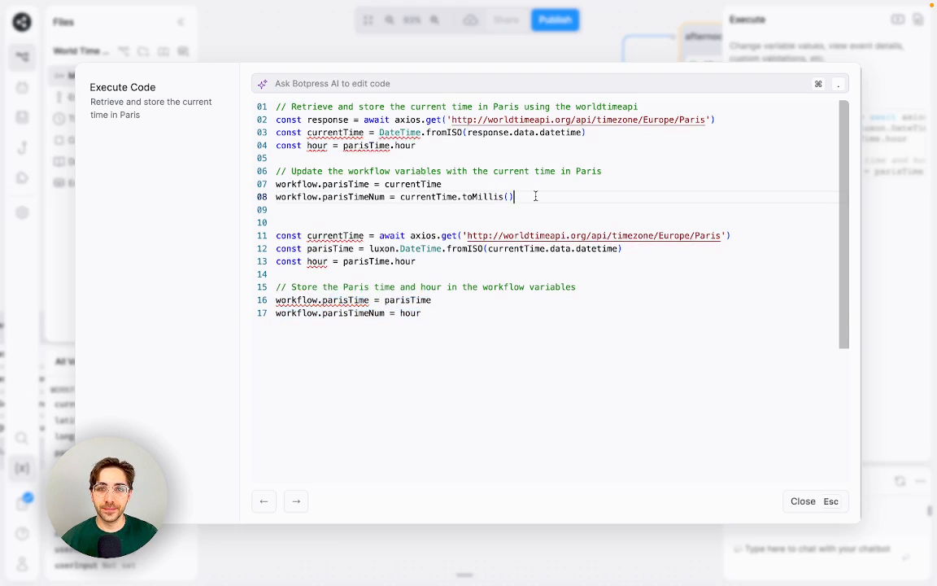
pyautogui.moveTo(514, 197); pyautogui.dragTo(275, 198)
pyautogui.hotkey('ctrl', 'v')
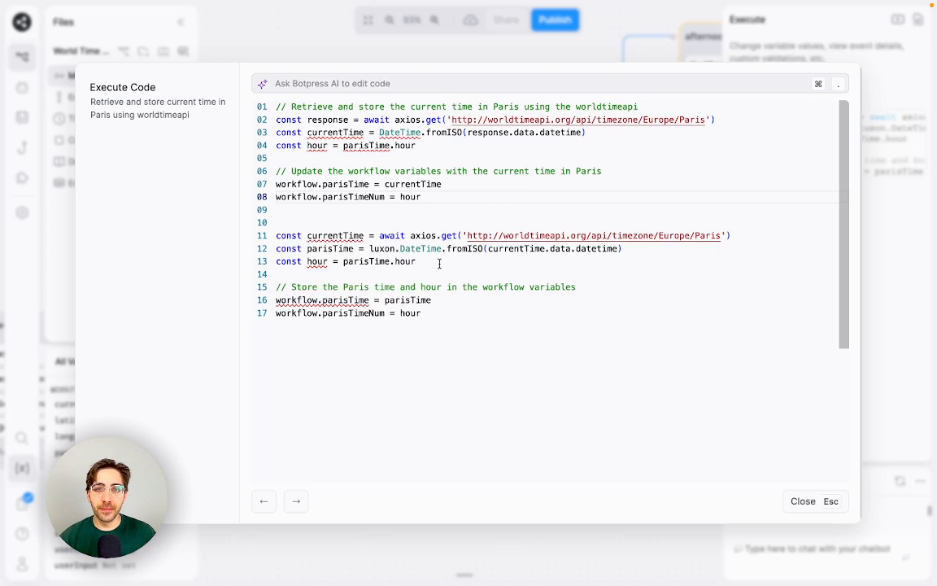
# - Replace the three const declarations on lines 2 to 4 with the currentTime, parisTime and hour declarations from the reference code
pyautogui.moveTo(431, 261); pyautogui.dragTo(248, 213)
pyautogui.press('super+c')
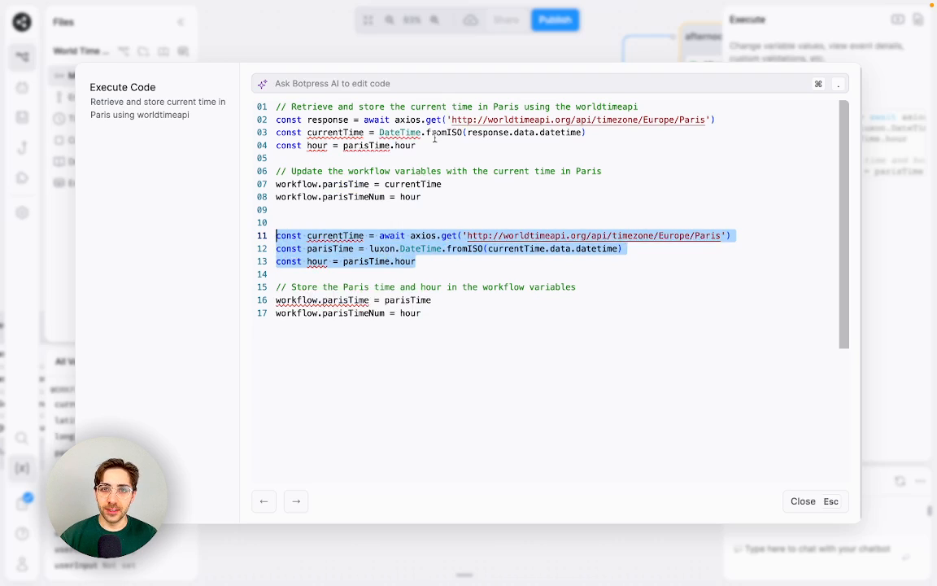
pyautogui.click(454, 144)
pyautogui.moveTo(454, 144); pyautogui.dragTo(273, 120)
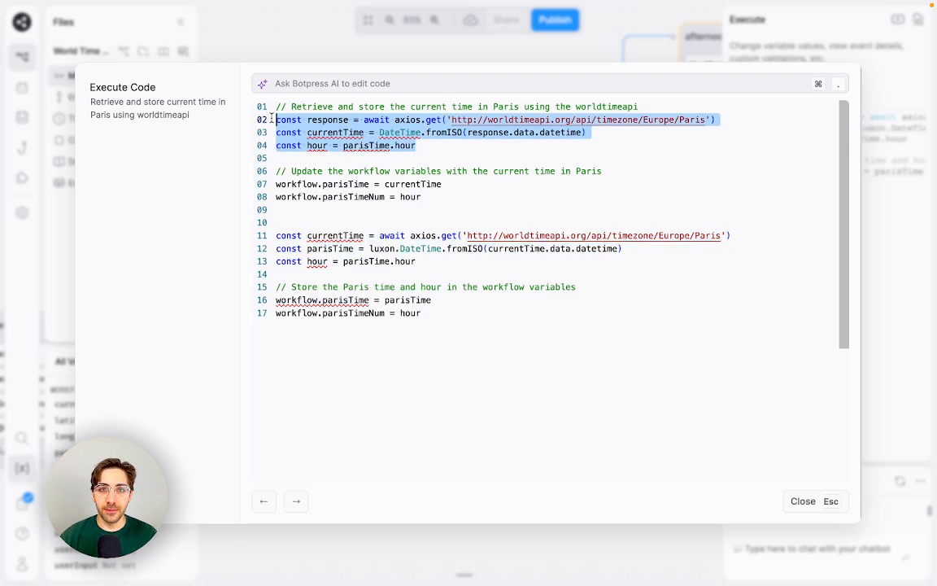
pyautogui.press('super+v')
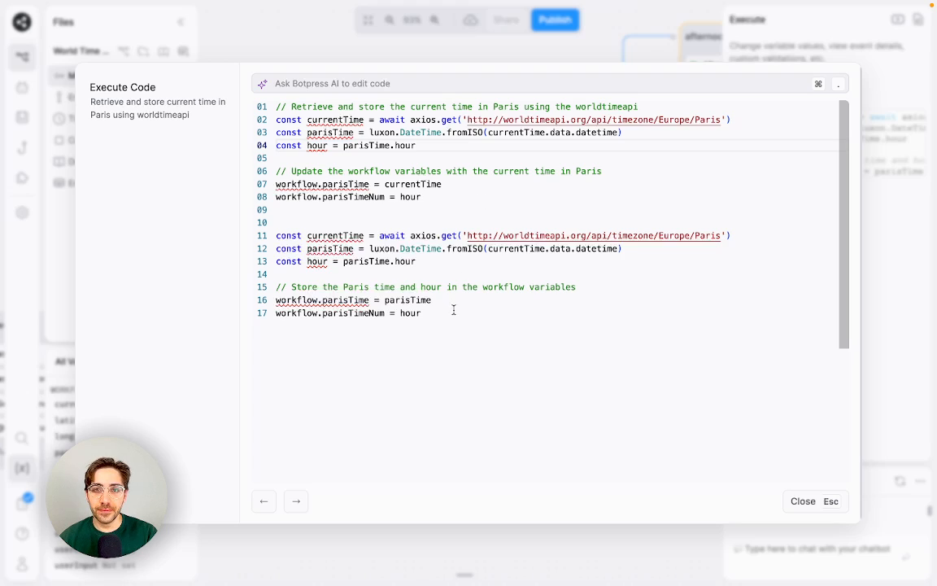
# - Delete the generated code and blank lines above the reference code, keeping only the reference code, and close the code editor
pyautogui.moveTo(421, 314); pyautogui.dragTo(275, 236)
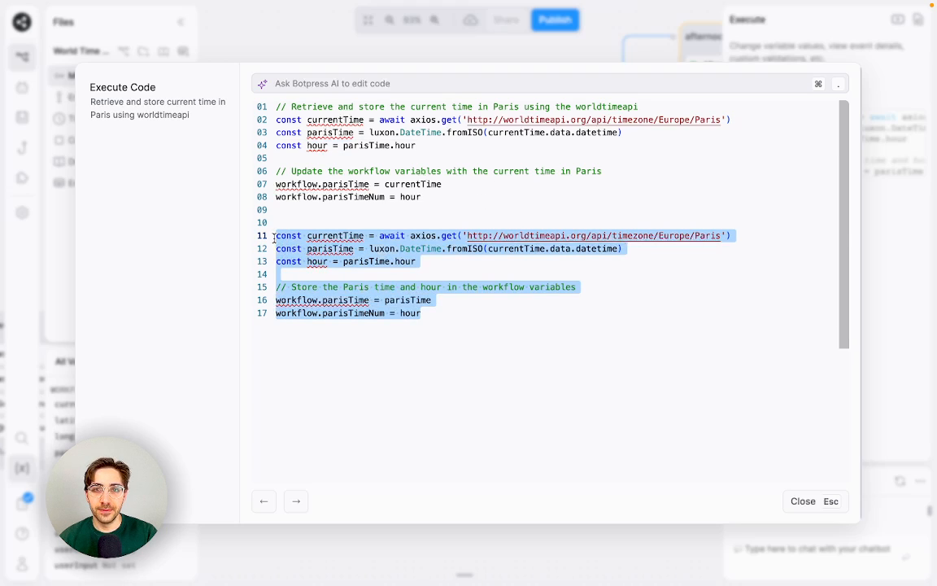
pyautogui.moveTo(400, 225); pyautogui.dragTo(276, 105)
pyautogui.press('Delete')
pyautogui.press('Delete')
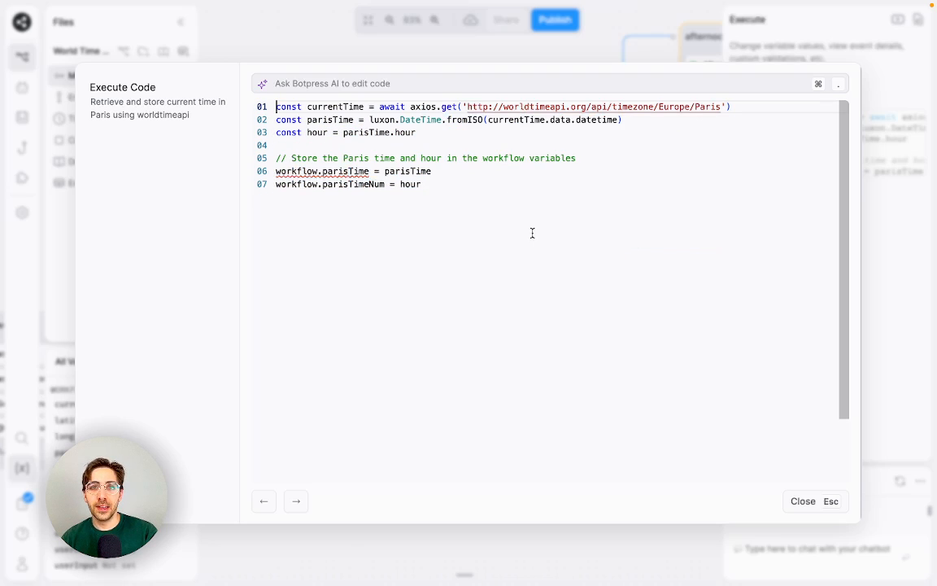
pyautogui.click(542, 205)
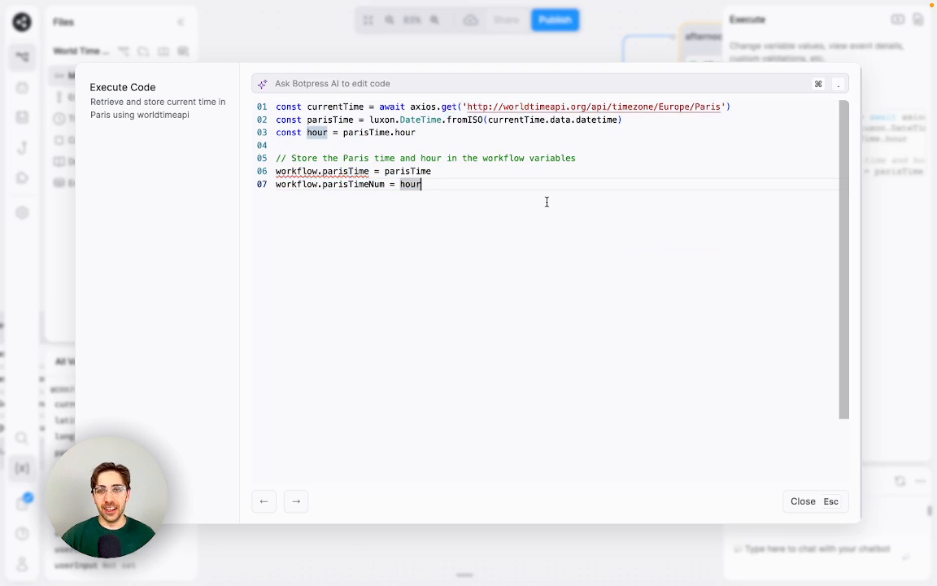
pyautogui.click(803, 501)
# - Rename the Standard1 node as Gets_ParisTime
pyautogui.scroll(-3, 495, 389)
pyautogui.hscroll(-3, 496, 389)
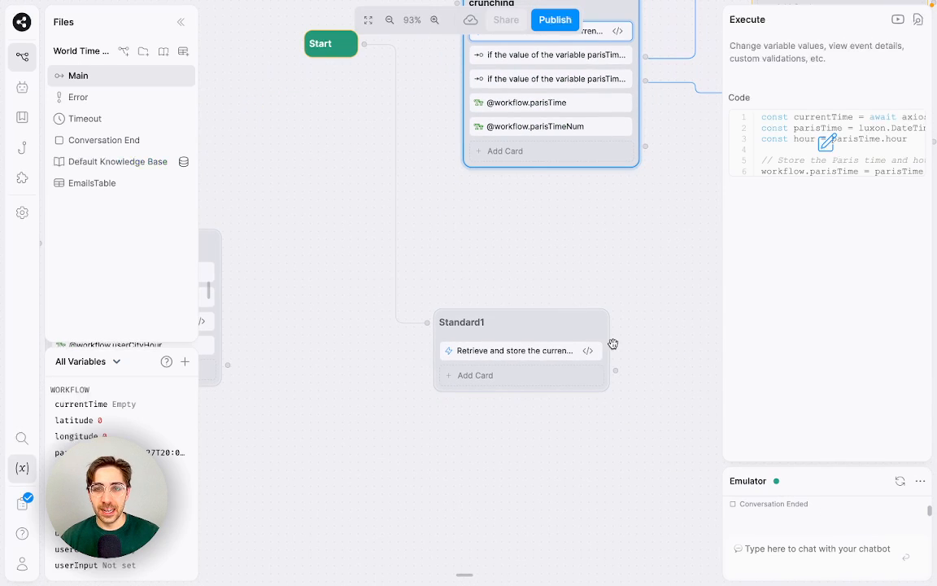
pyautogui.click(455, 324)
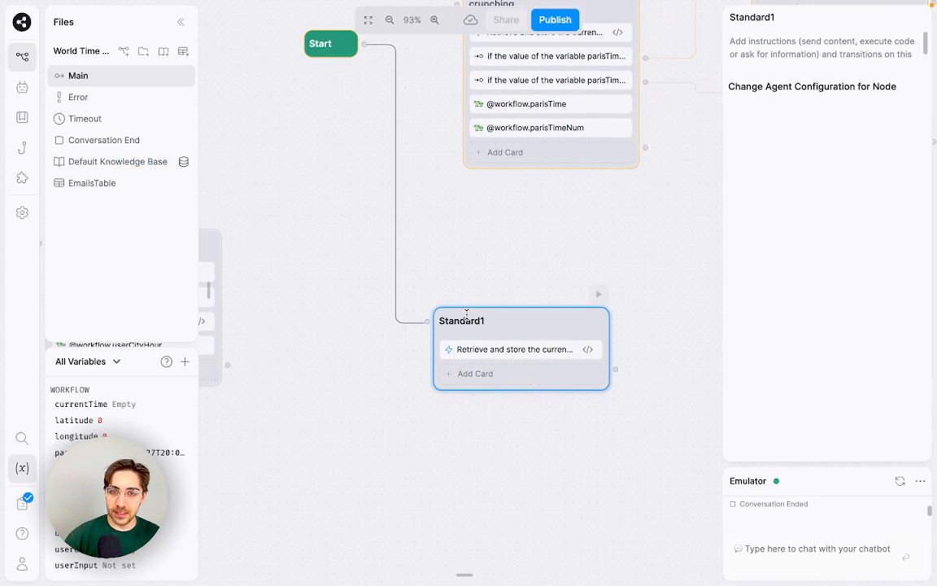
pyautogui.click(467, 320)
pyautogui.doubleClick(466, 317)
pyautogui.write('Gets_')
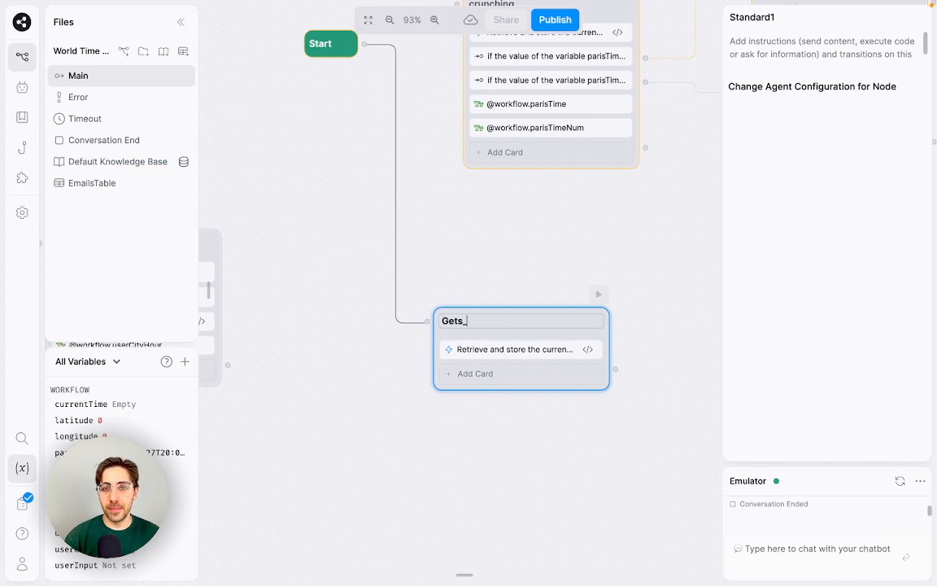
pyautogui.write('ParisTime')
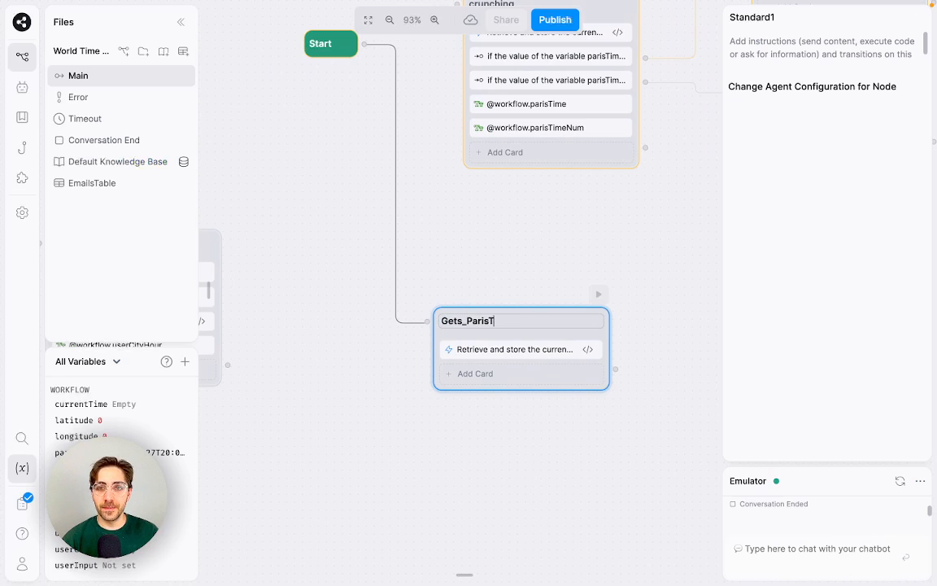
pyautogui.press('Return')
# - Restart the emulator conversation and send "Hi" to test the Gets_ParisTime node's code
pyautogui.click(900, 481)
pyautogui.moveTo(458, 449); pyautogui.dragTo(406, 418)
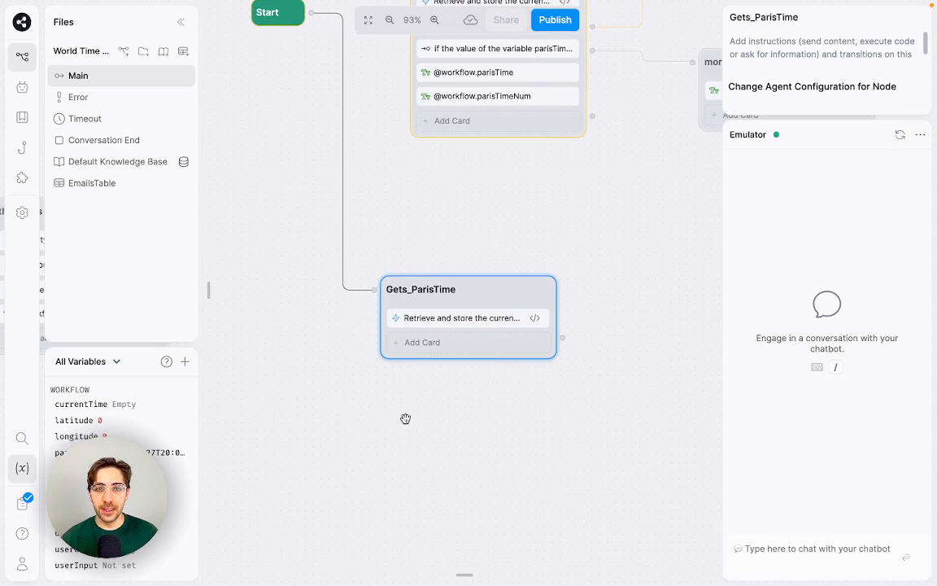
pyautogui.click(788, 547)
pyautogui.write('Hi')
pyautogui.press('Return')
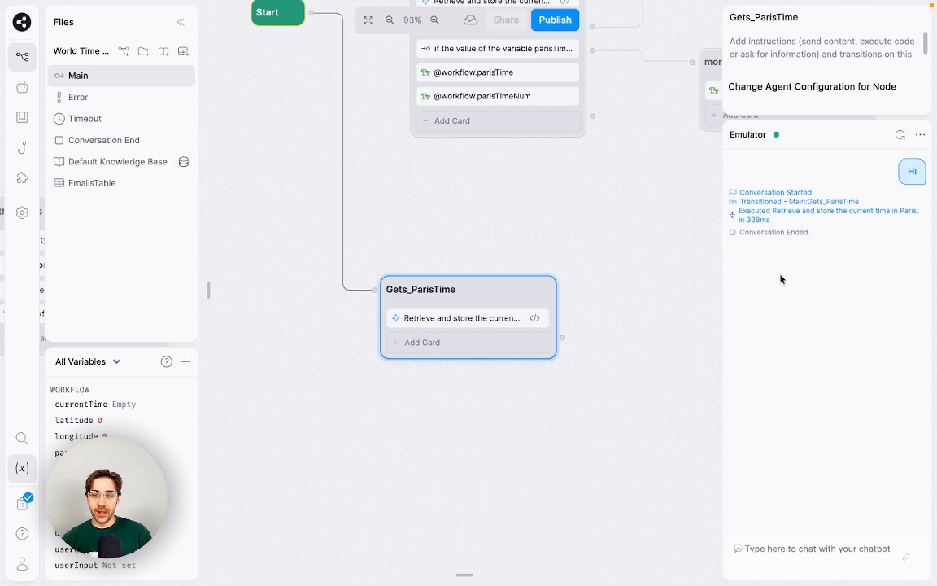
# - Examine the test run's variables in the Event Debugger and the details of its Execute code log entry
pyautogui.click(599, 574)
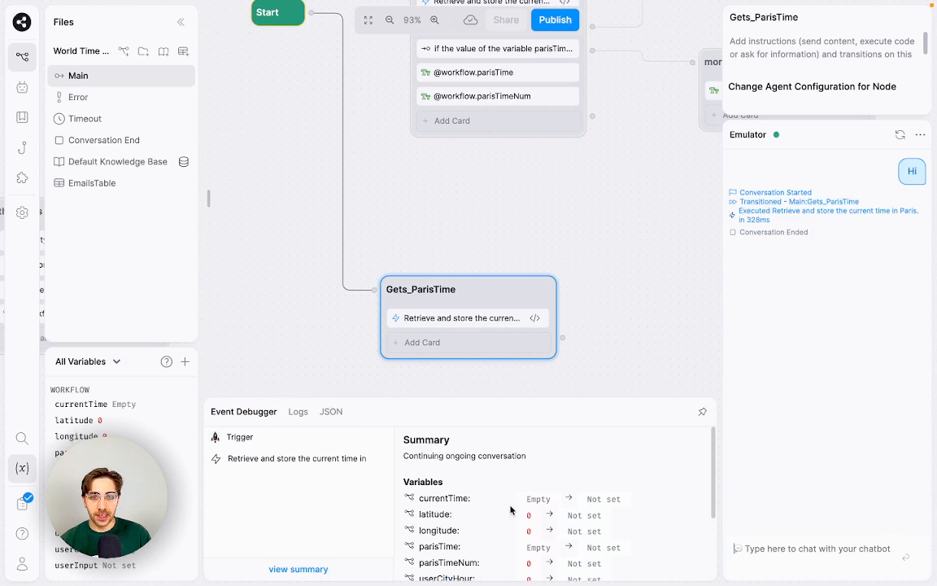
pyautogui.scroll(-3, 510, 510)
pyautogui.click(298, 412)
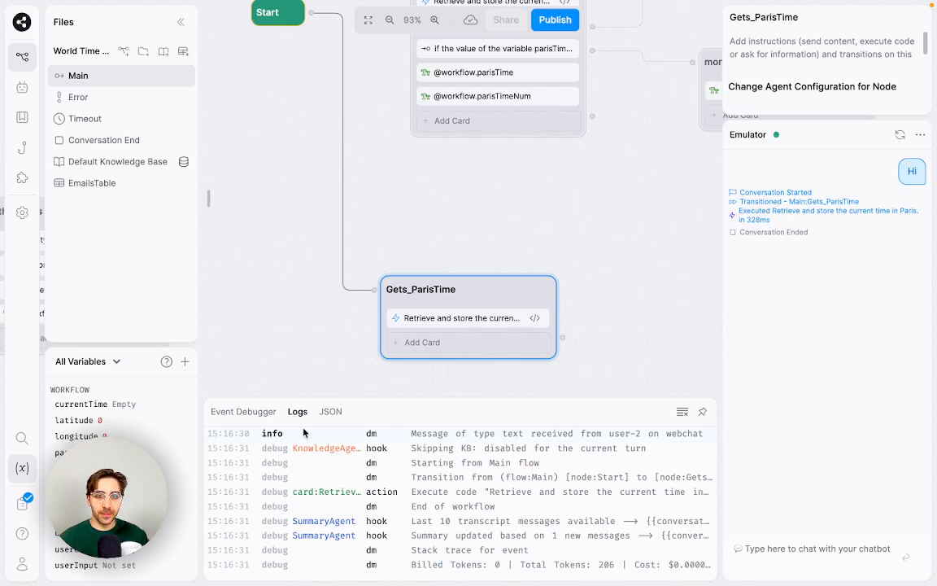
pyautogui.click(301, 492)
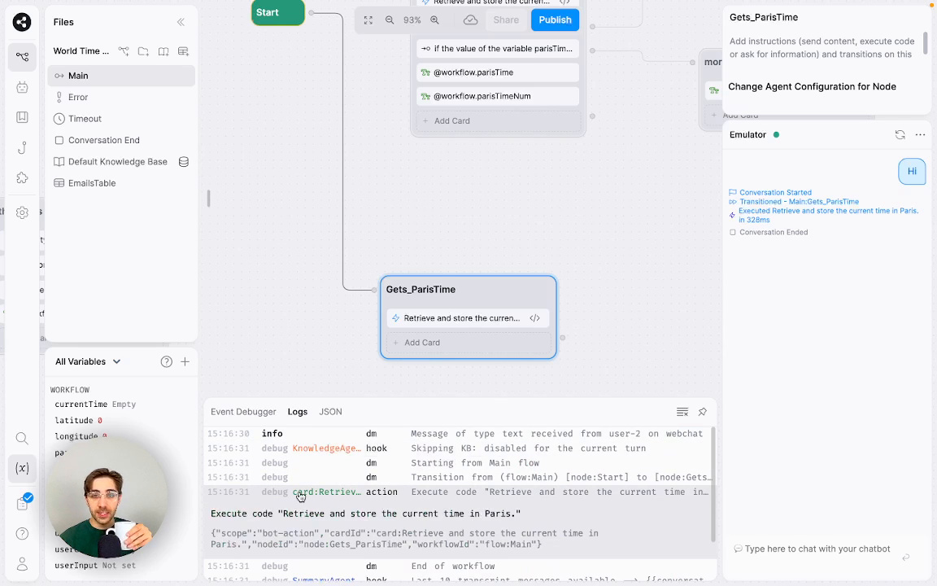
pyautogui.scroll(-1, 325, 500)
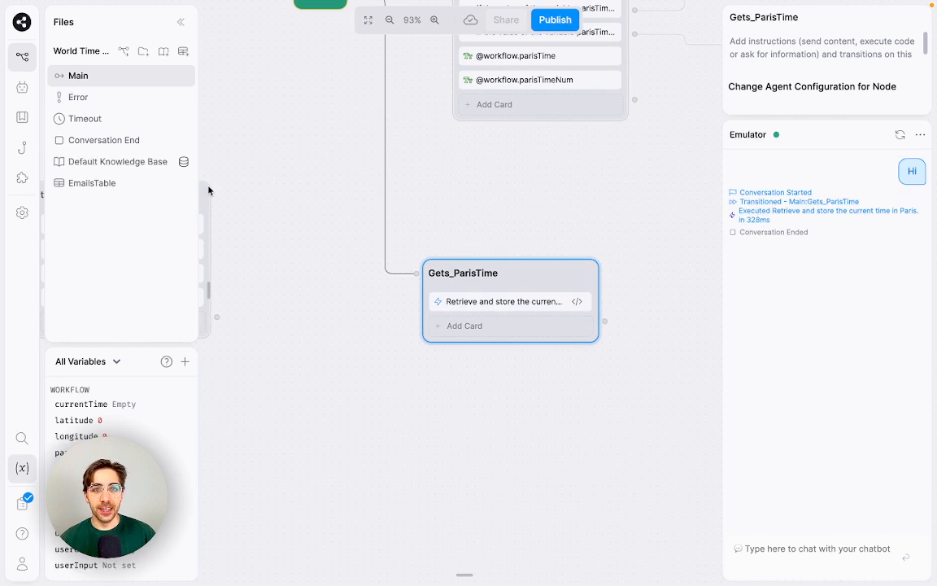
# - Add two Text cards below the Execute Code card in the Gets_ParisTime node
pyautogui.moveTo(205, 191)
pyautogui.moveTo(238, 81); pyautogui.dragTo(479, 324)
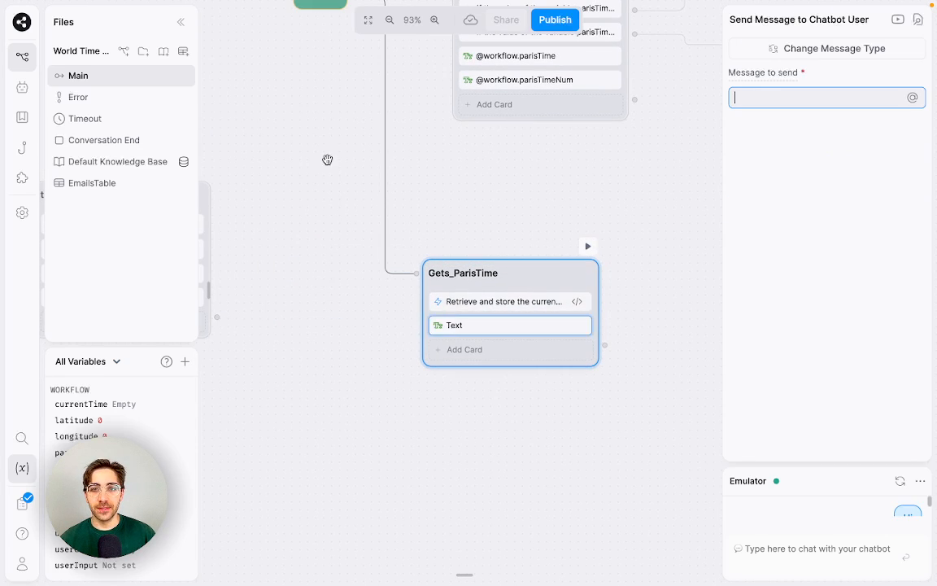
pyautogui.moveTo(209, 117)
pyautogui.moveTo(226, 86); pyautogui.dragTo(500, 347)
pyautogui.click(768, 95)
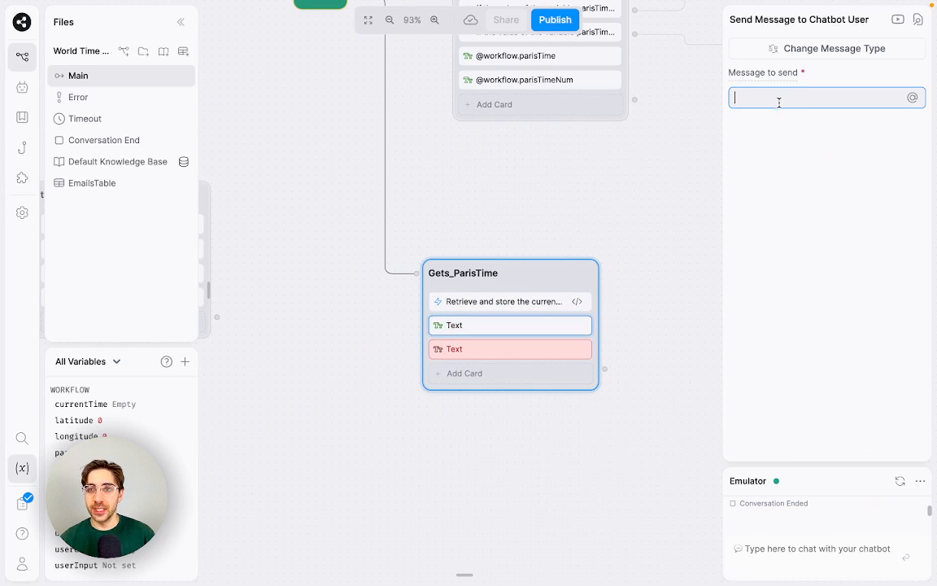
pyautogui.write('@work')
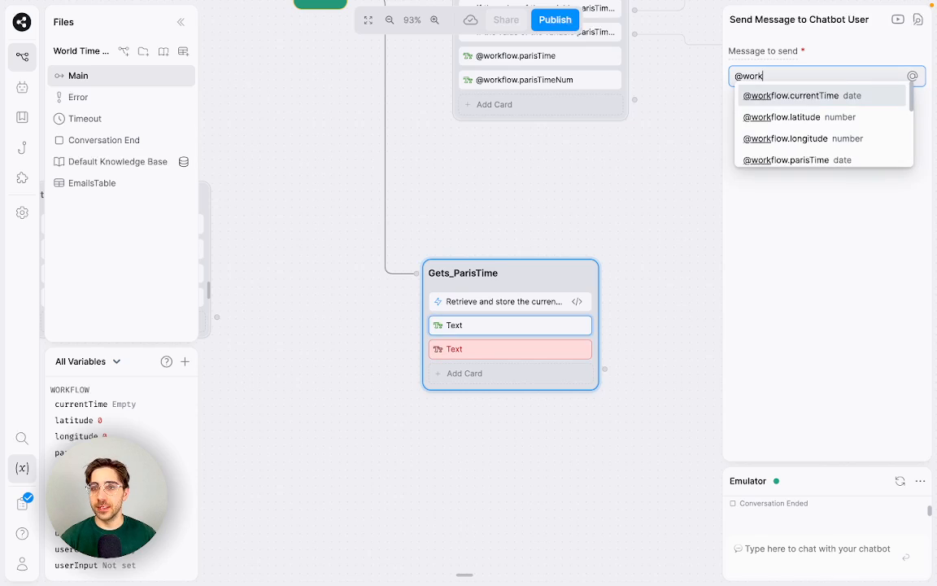
pyautogui.write('flow.Pari')
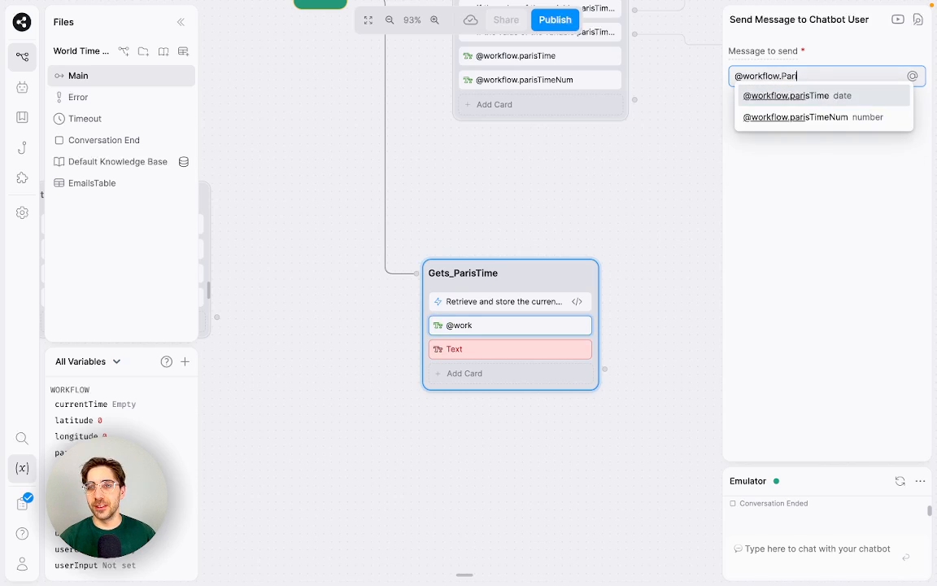
pyautogui.press('Return')
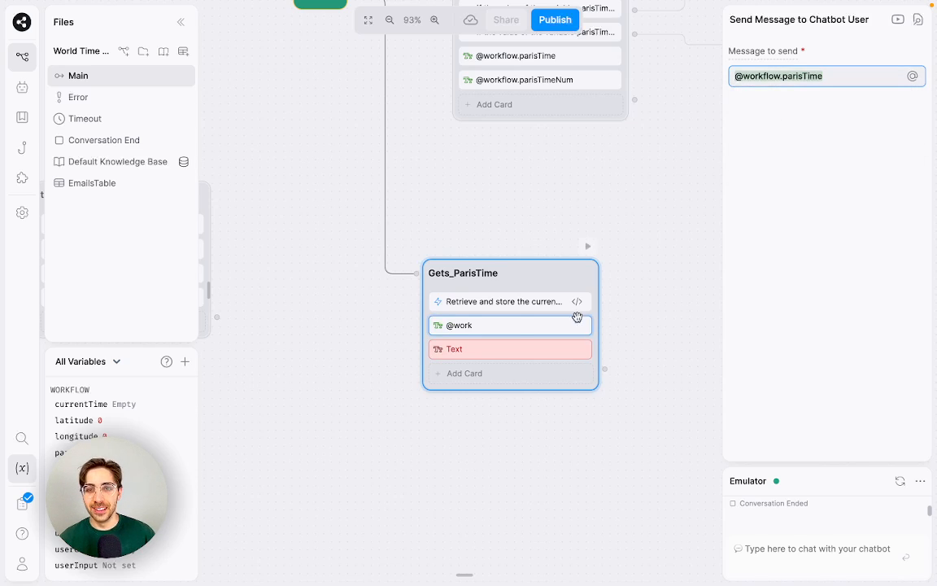
pyautogui.click(567, 346)
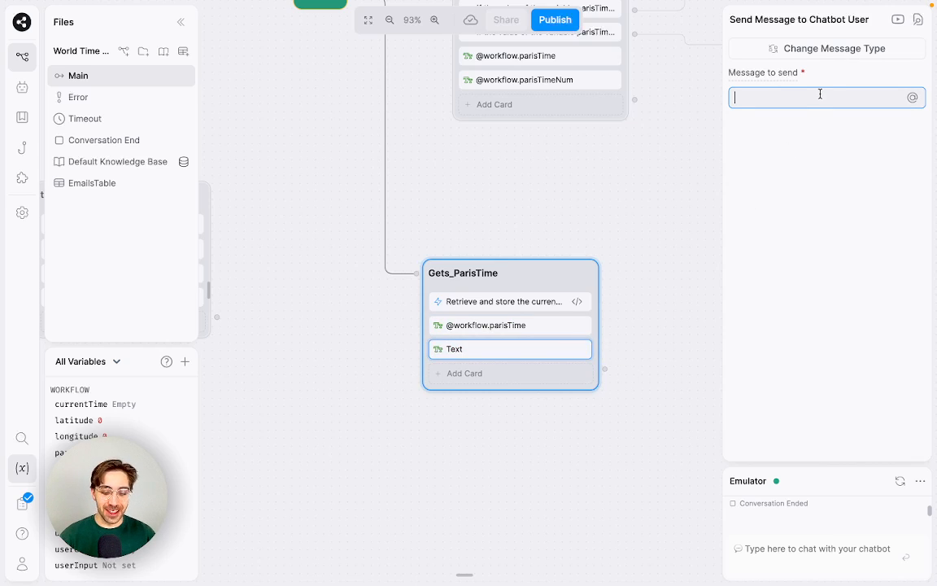
pyautogui.write('@workflow')
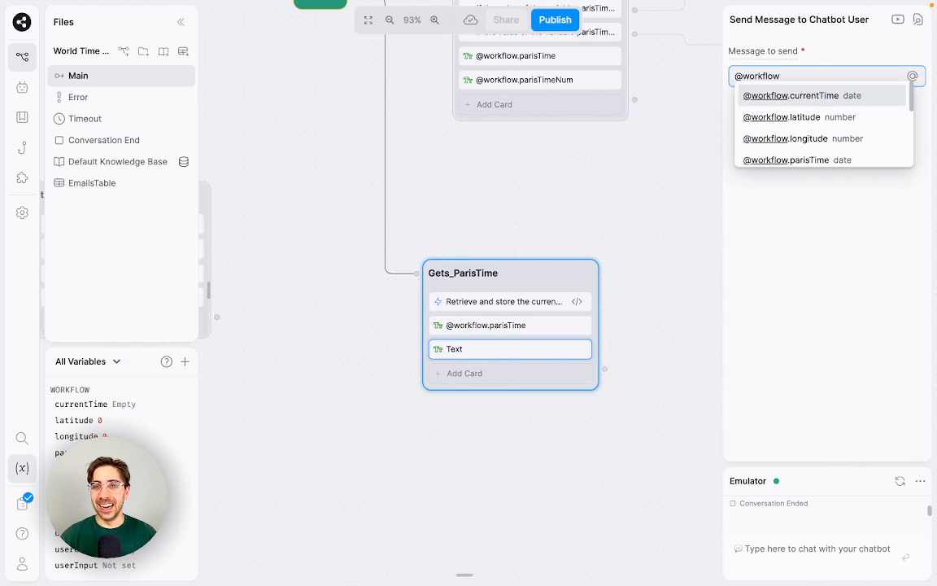
pyautogui.write('.Pa')
pyautogui.press('BackSpace')
pyautogui.press('Down')
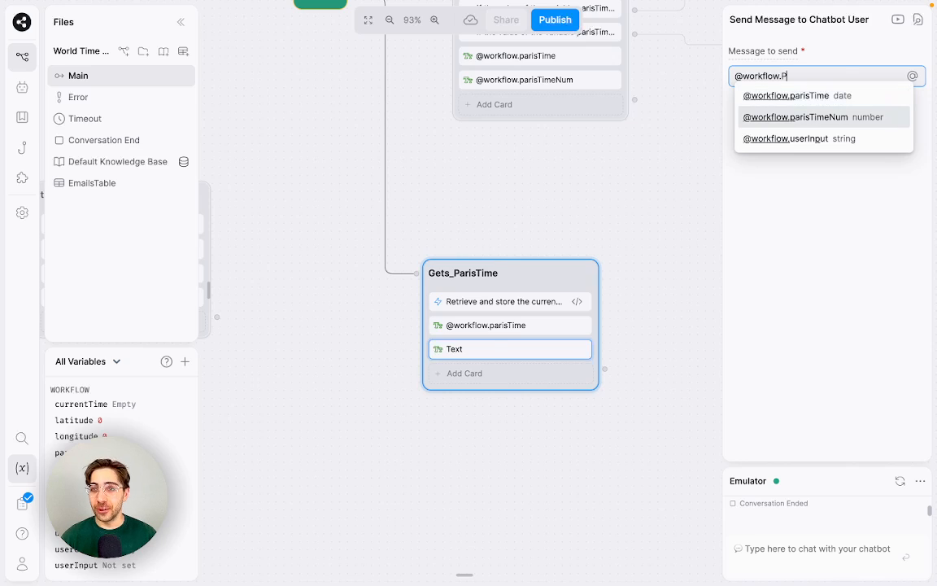
pyautogui.press('Return')
pyautogui.click(611, 414)
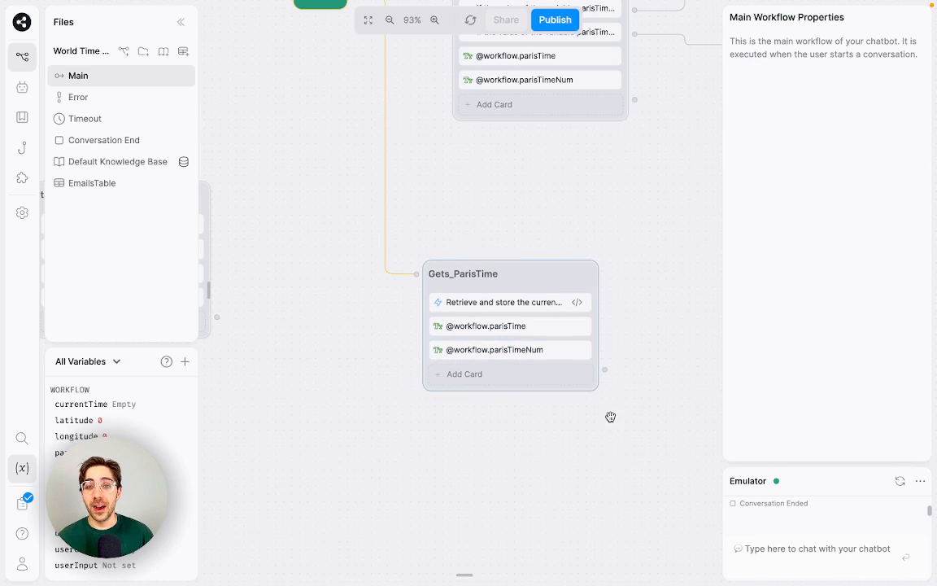
# - Restart the emulator conversation and send "Hi" to output the Paris time and hour messages
pyautogui.click(898, 481)
pyautogui.click(856, 561)
pyautogui.write('Hi')
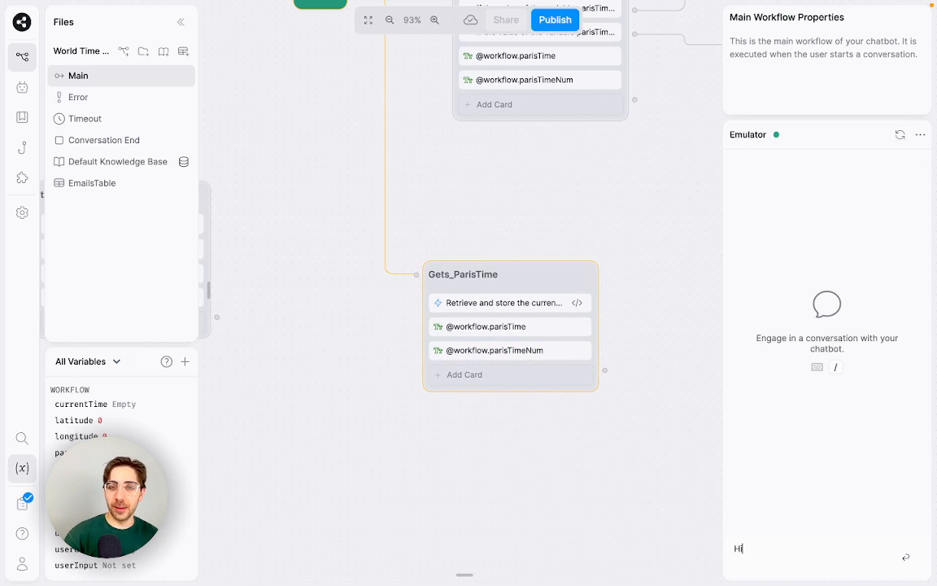
pyautogui.press('Return')
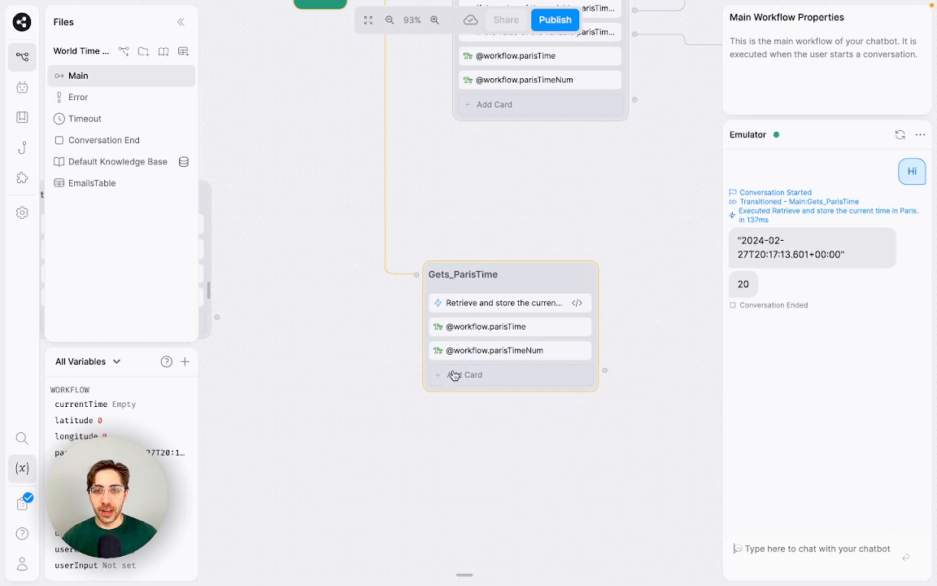
pyautogui.scroll(4, 612, 326)
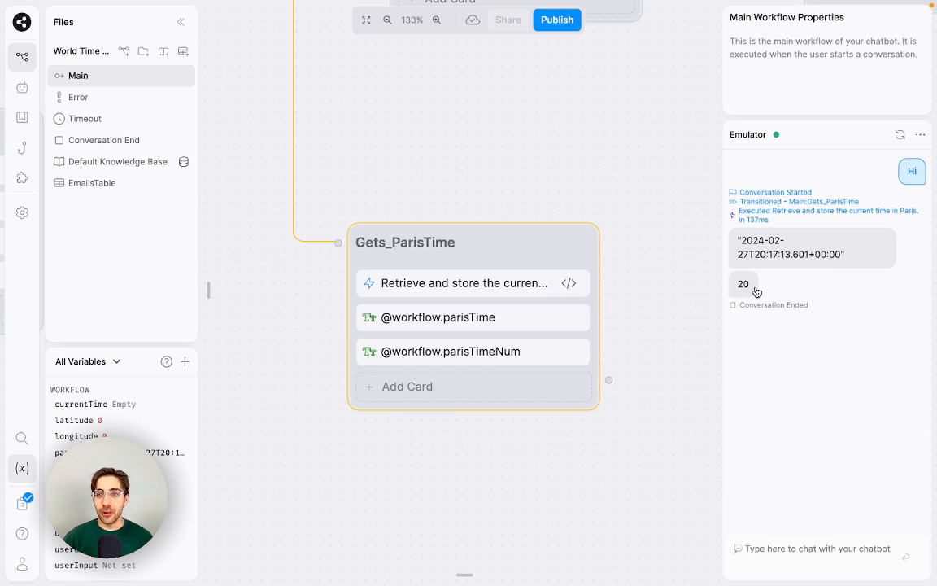
pyautogui.click(529, 350)
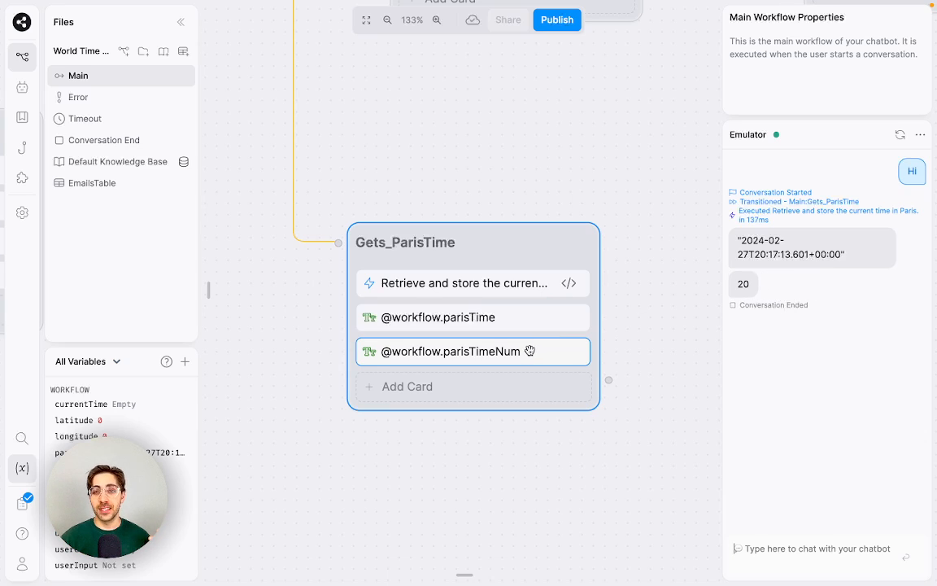
pyautogui.click(619, 348)
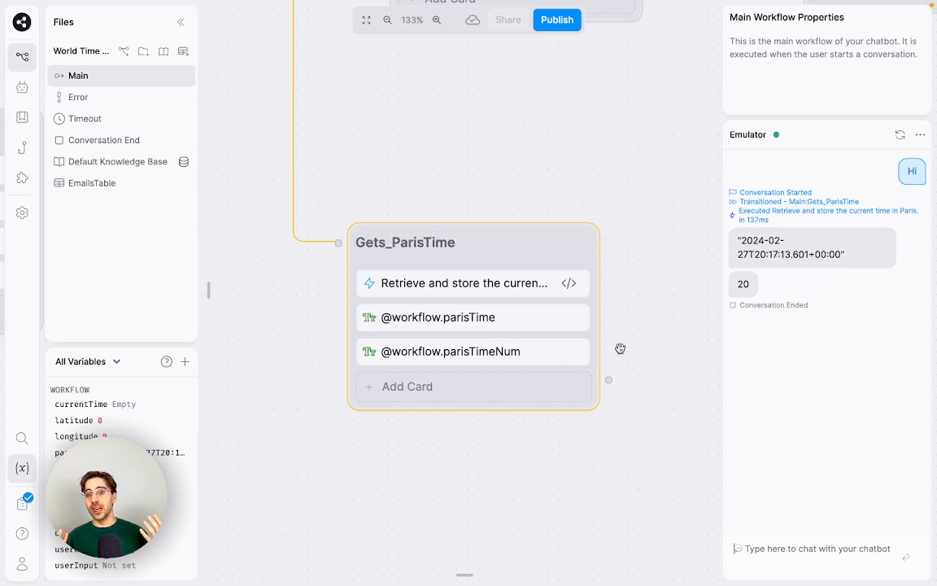
pyautogui.scroll(-4, 627, 342)
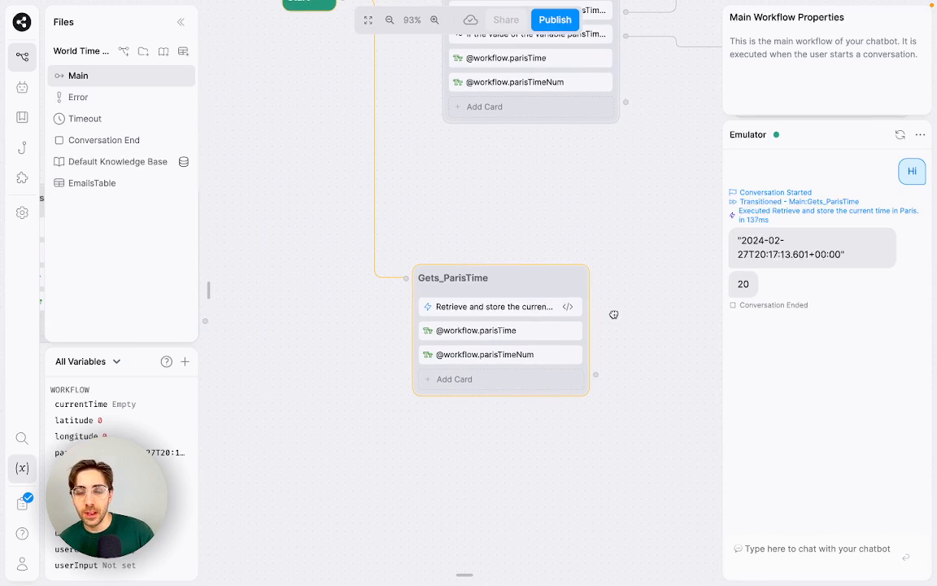
pyautogui.moveTo(636, 286); pyautogui.dragTo(602, 266)
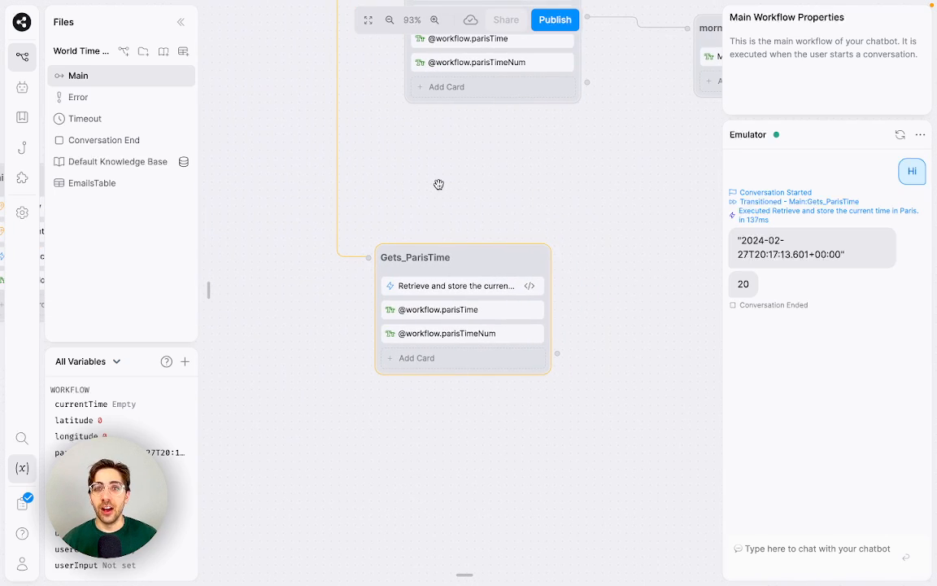
pyautogui.moveTo(439, 186); pyautogui.dragTo(483, 179)
pyautogui.moveTo(201, 182)
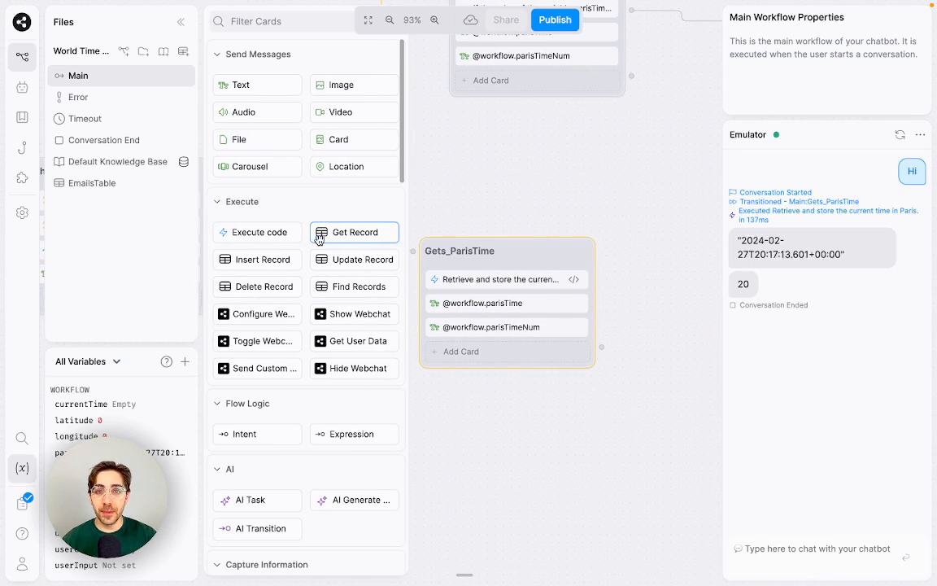
pyautogui.scroll(-1, 330, 325)
pyautogui.moveTo(341, 415); pyautogui.dragTo(525, 303)
pyautogui.moveTo(221, 306)
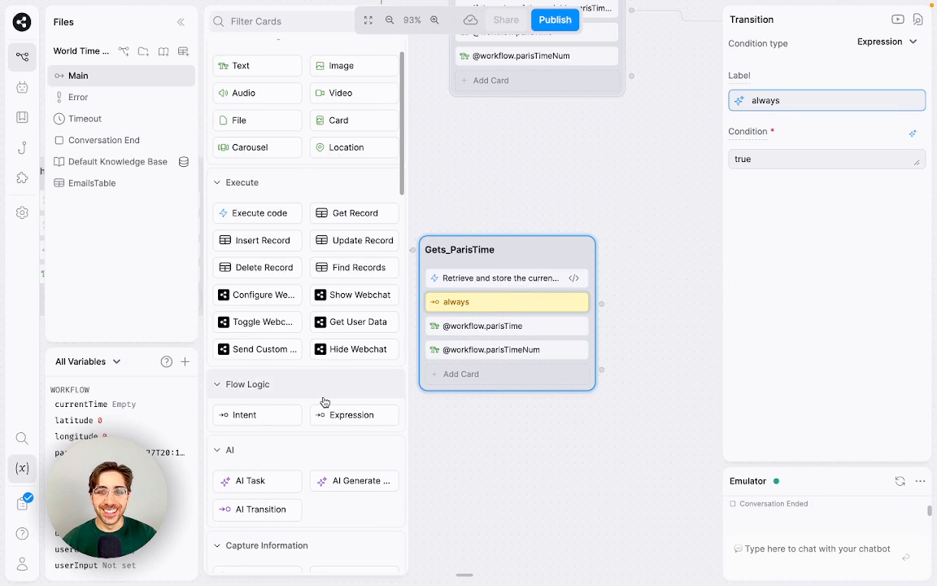
pyautogui.moveTo(324, 402); pyautogui.dragTo(484, 323)
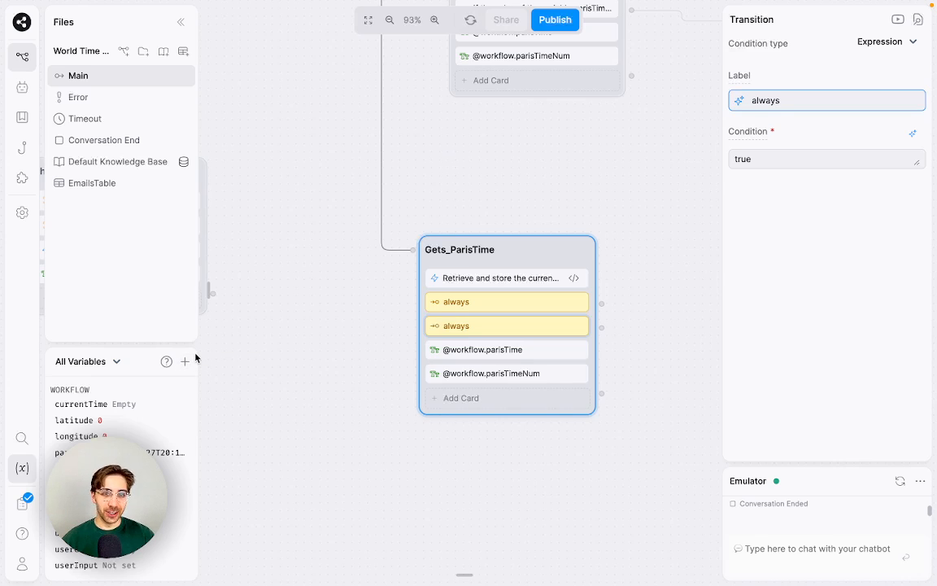
# - Label the first Expression card "if the value of the variable parisTimeNum is between 0 and 12" and generate its condition from that
pyautogui.moveTo(195, 322)
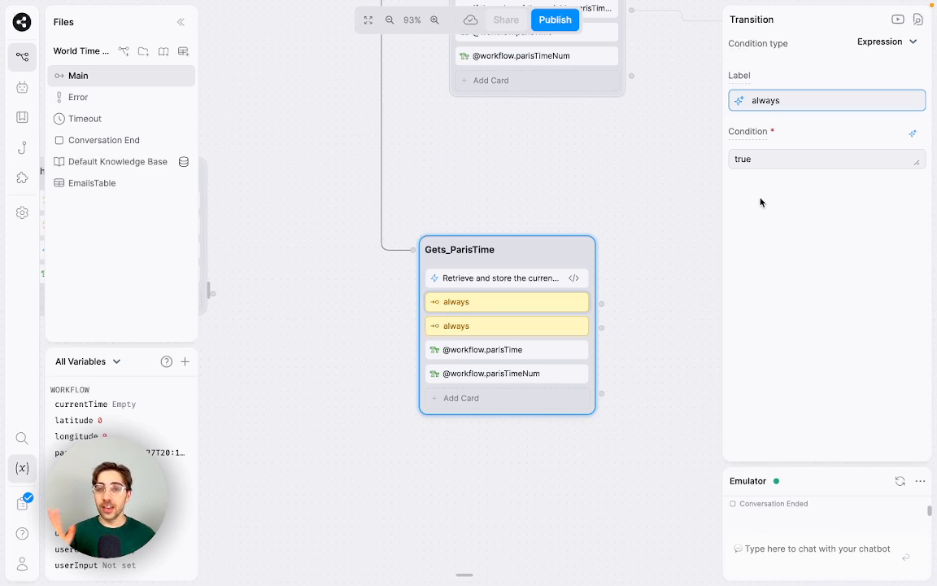
pyautogui.doubleClick(764, 100)
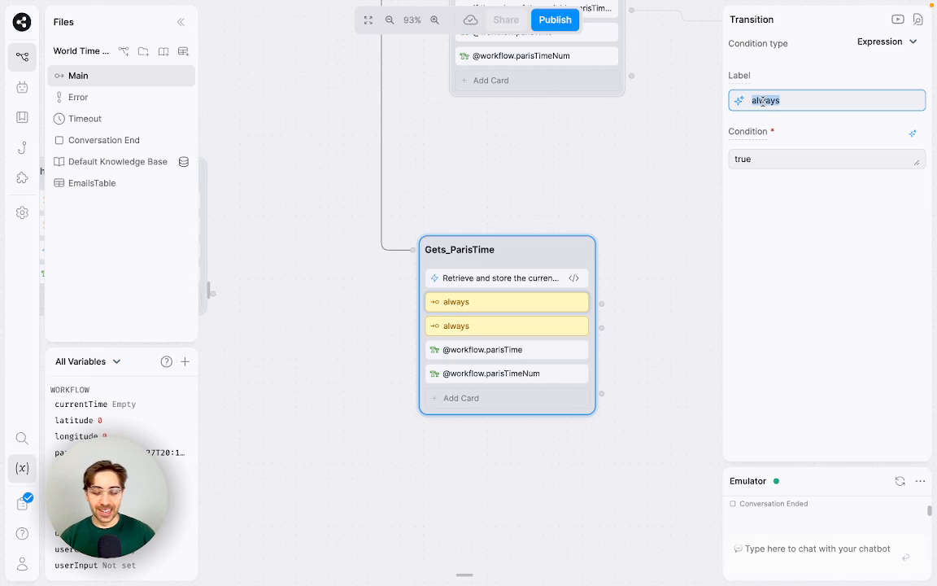
pyautogui.write('if the value ')
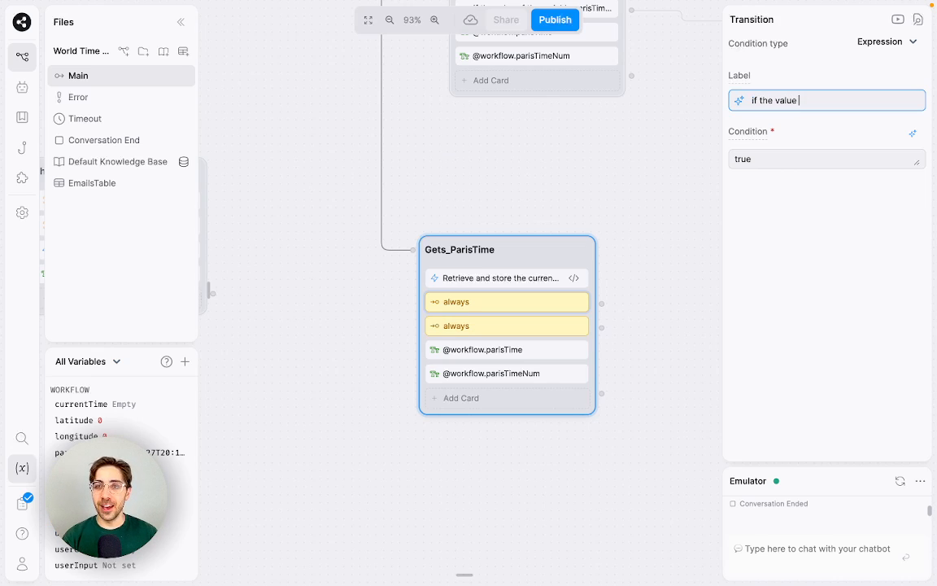
pyautogui.write('of the variable paris')
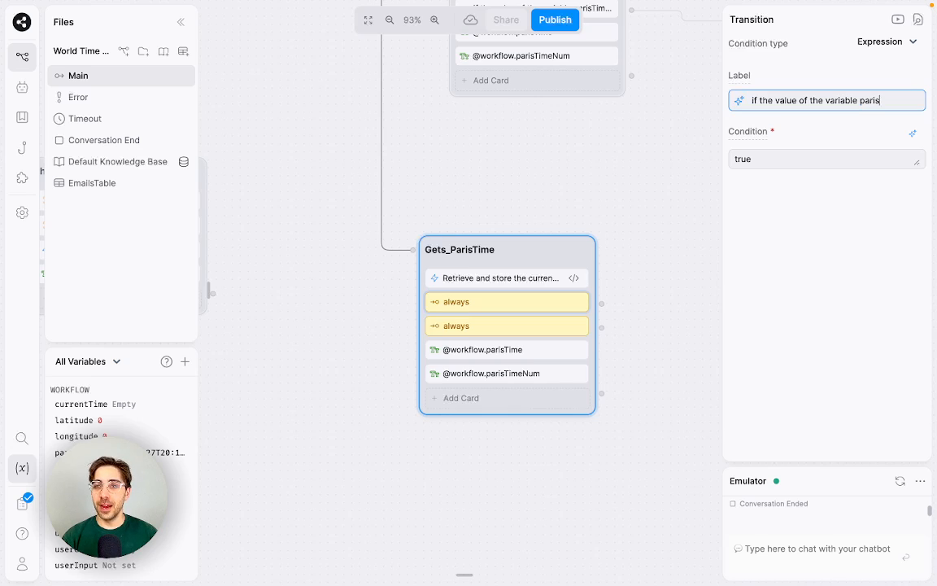
pyautogui.write('TimeNum is between 0 and 12')
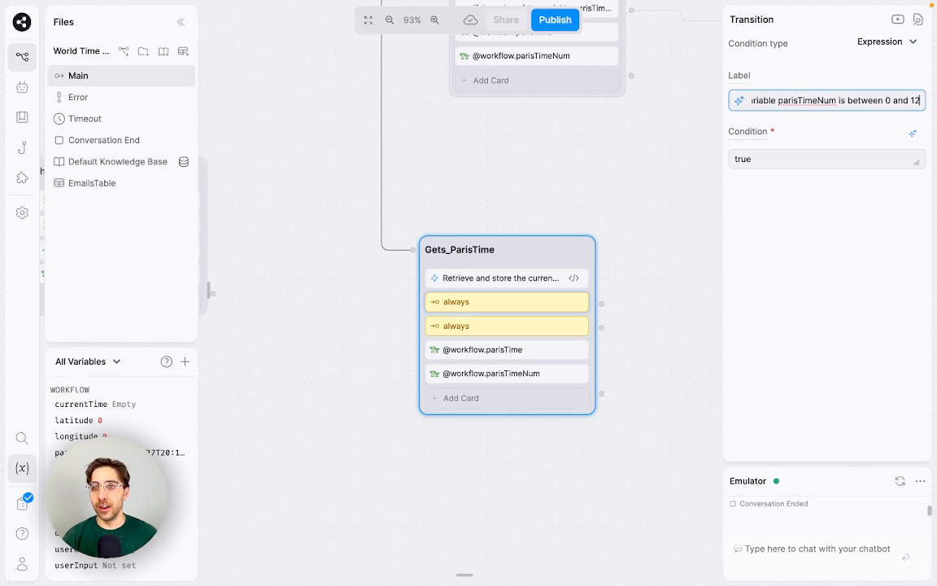
pyautogui.press('Return')
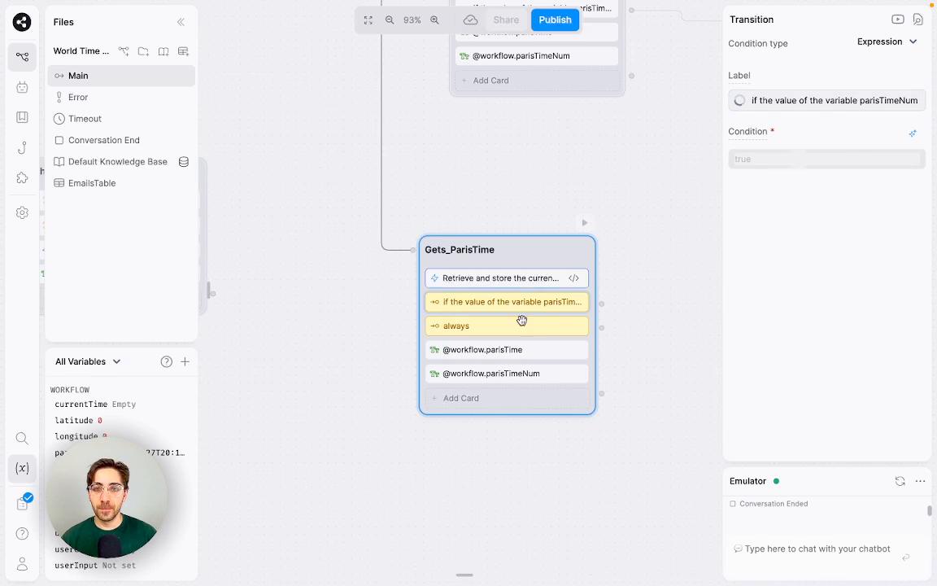
# - Label the second Expression card "if the value of the variable parisTimeNum is between 12 and 24" and generate its condition from that
pyautogui.click(536, 318)
pyautogui.doubleClick(797, 103)
pyautogui.write('if')
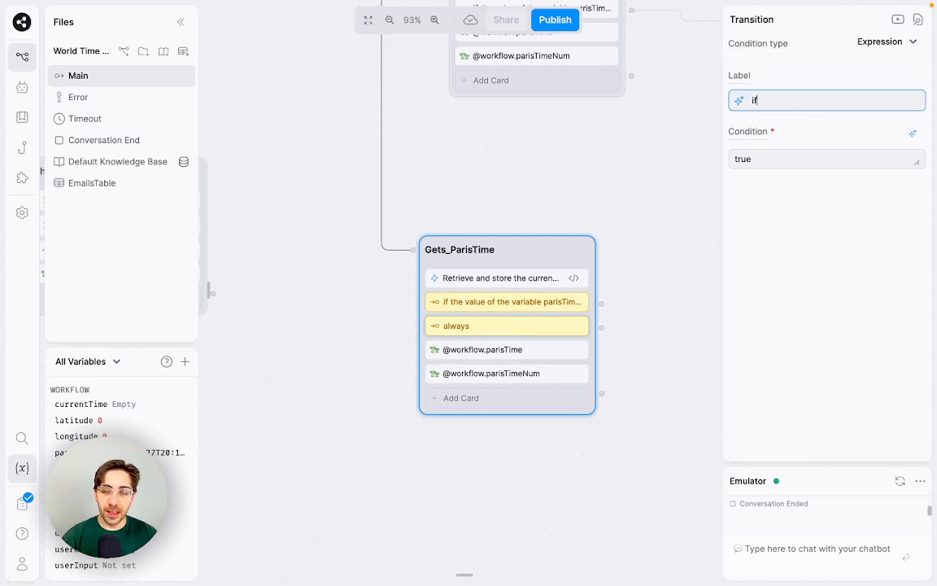
pyautogui.write(' the value')
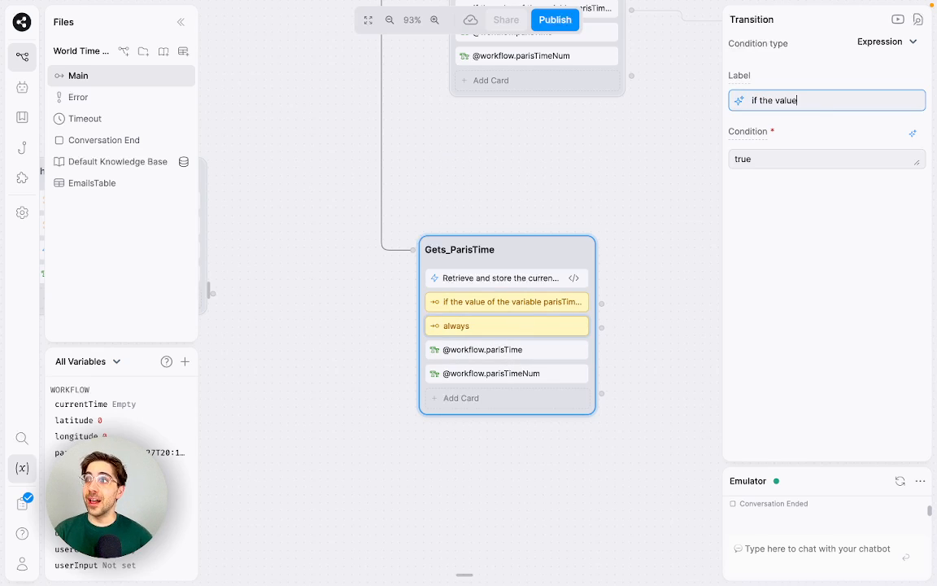
pyautogui.write(' of the var')
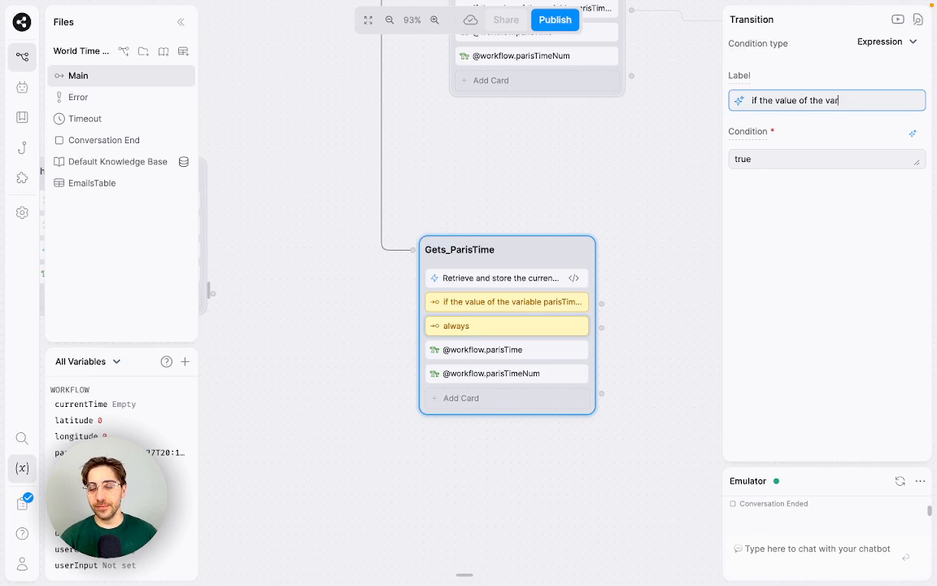
pyautogui.write('iable parisTimeNu')
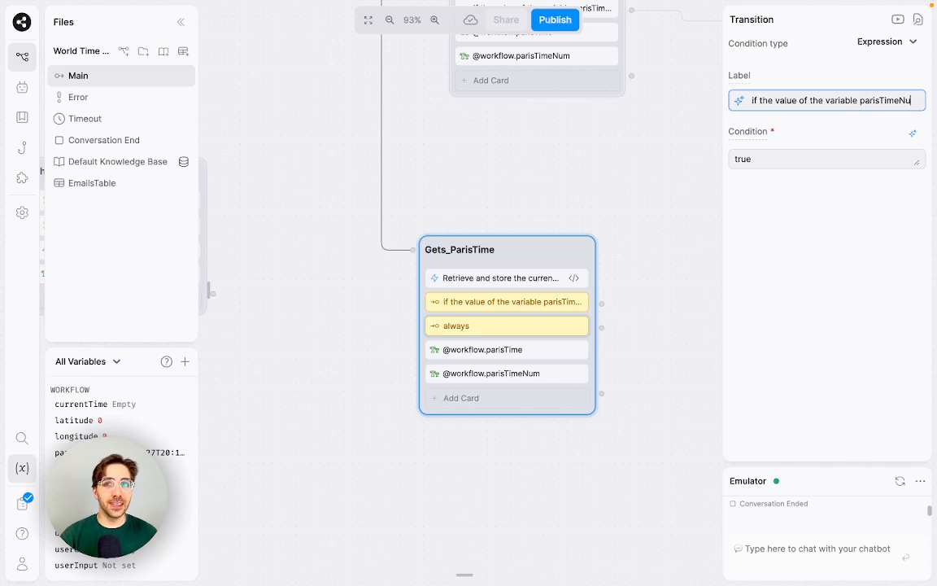
pyautogui.write('m is between 12 and 24')
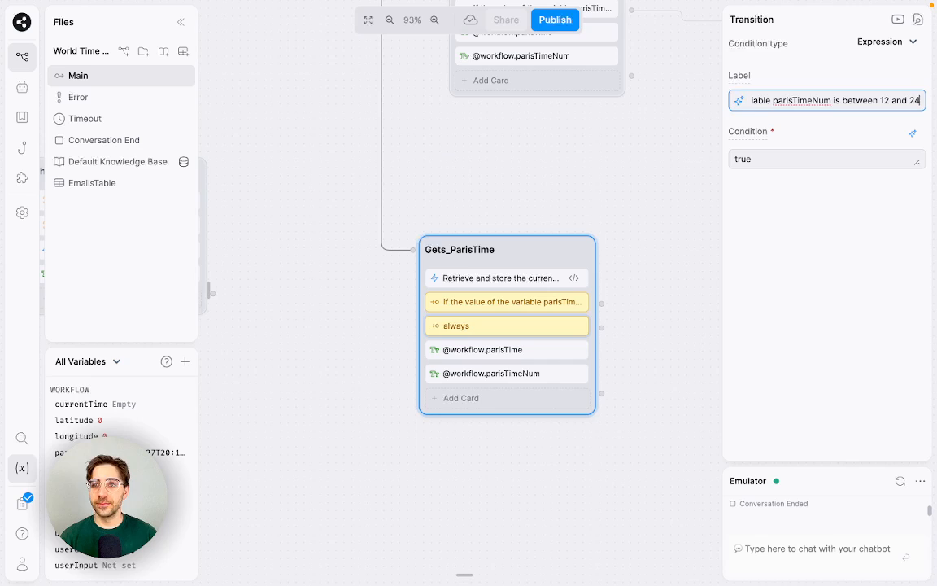
pyautogui.press('Return')
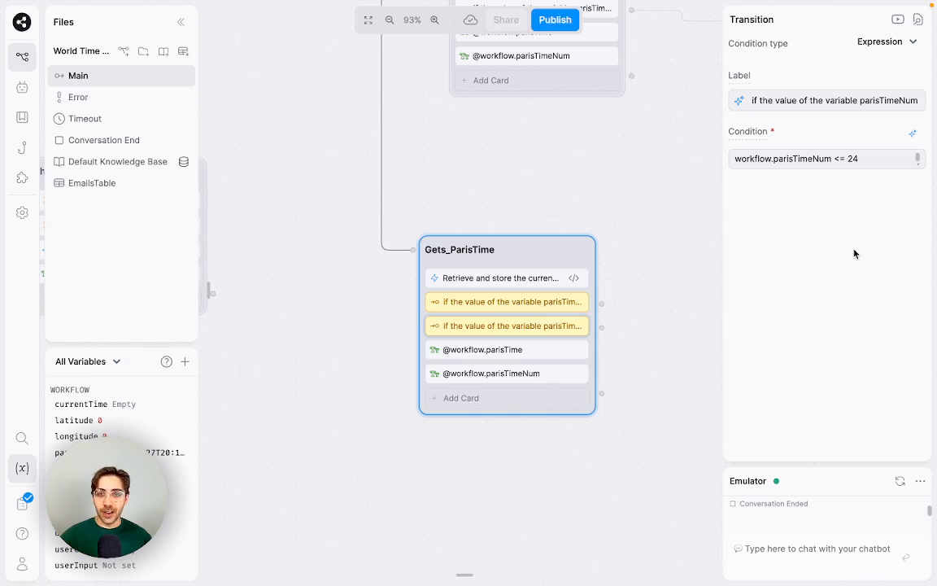
# - Create a standard node connected from the first Expression card and name it Morning
pyautogui.hscroll(3, 661, 261)
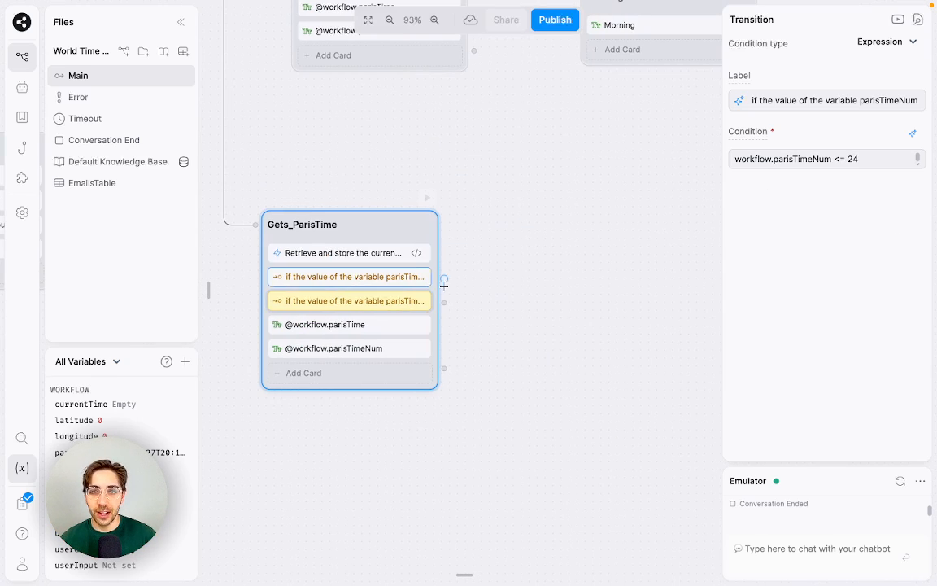
pyautogui.moveTo(444, 279); pyautogui.dragTo(528, 193)
pyautogui.click(561, 203)
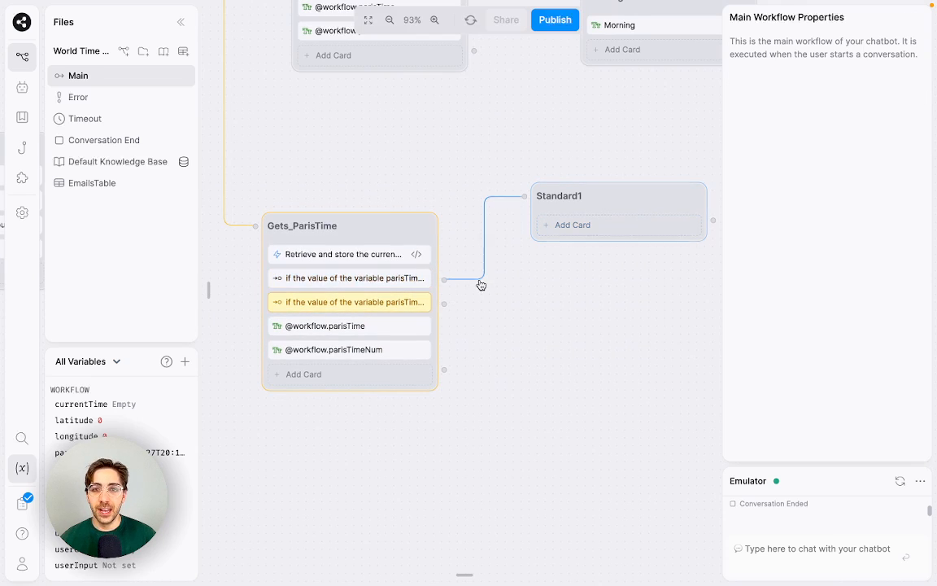
pyautogui.click(422, 280)
pyautogui.doubleClick(562, 196)
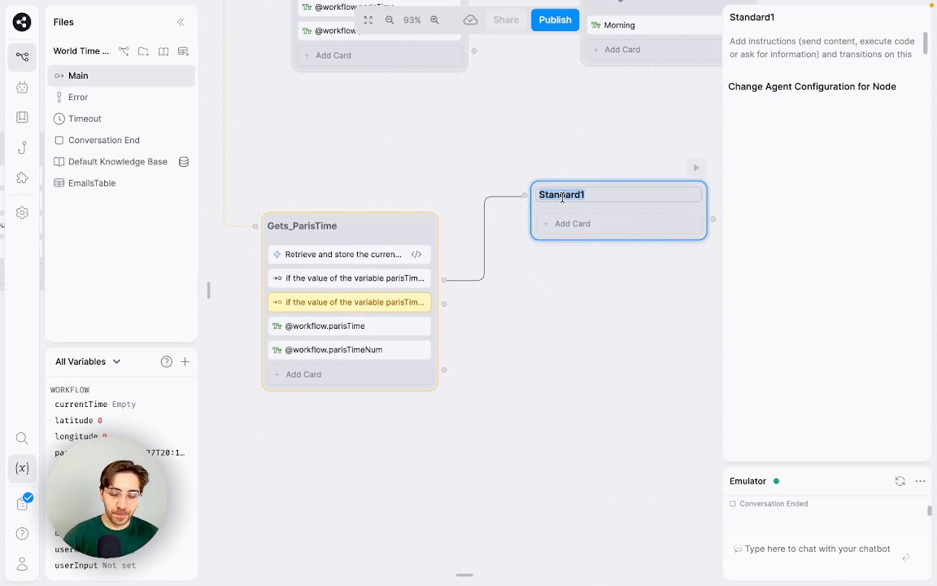
pyautogui.write('Morning')
# - Create a standard node named Afternoon connected from the second Expression card, aligned below the Morning node
pyautogui.moveTo(445, 304); pyautogui.dragTo(548, 342)
pyautogui.click(567, 359)
pyautogui.doubleClick(565, 354)
pyautogui.write('A')
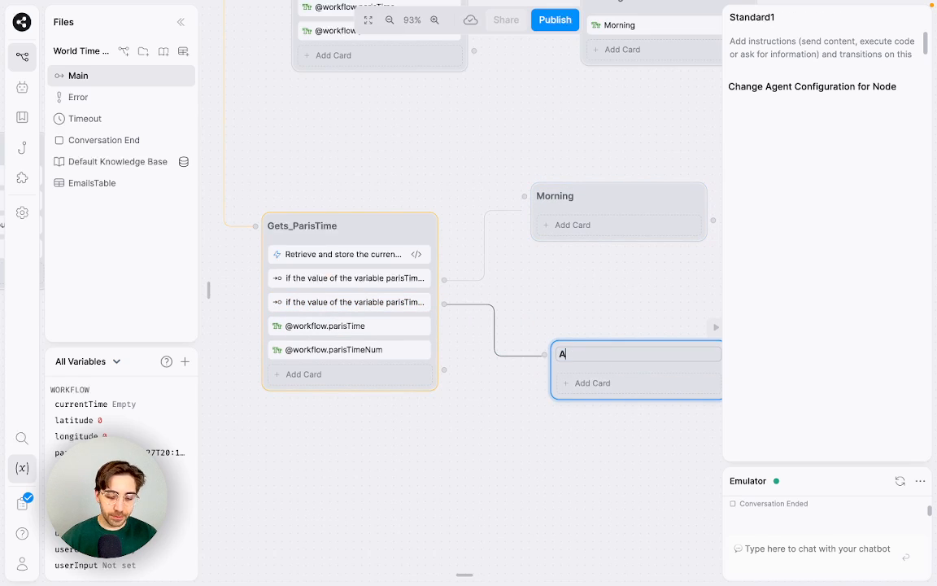
pyautogui.write('fternoon')
pyautogui.press('Return')
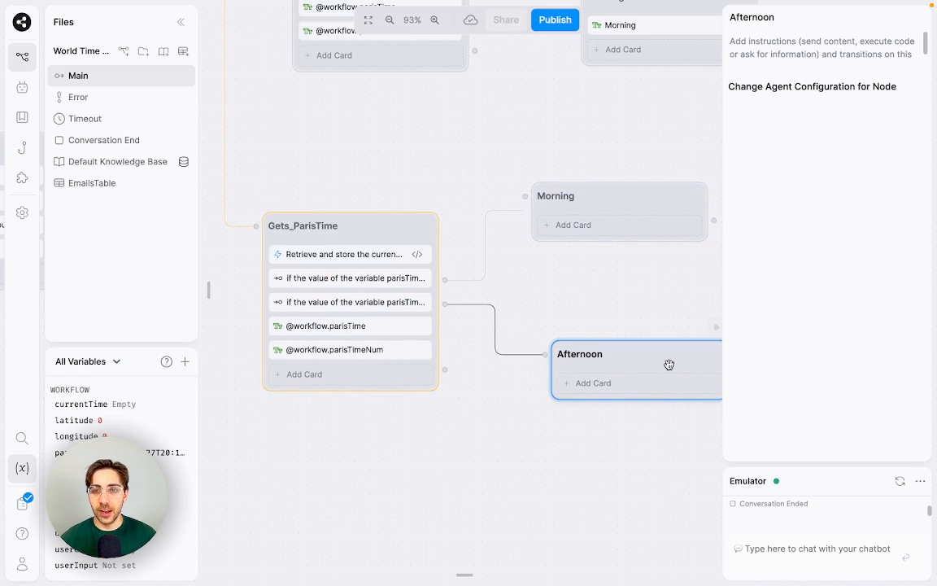
pyautogui.moveTo(674, 350); pyautogui.dragTo(654, 350)
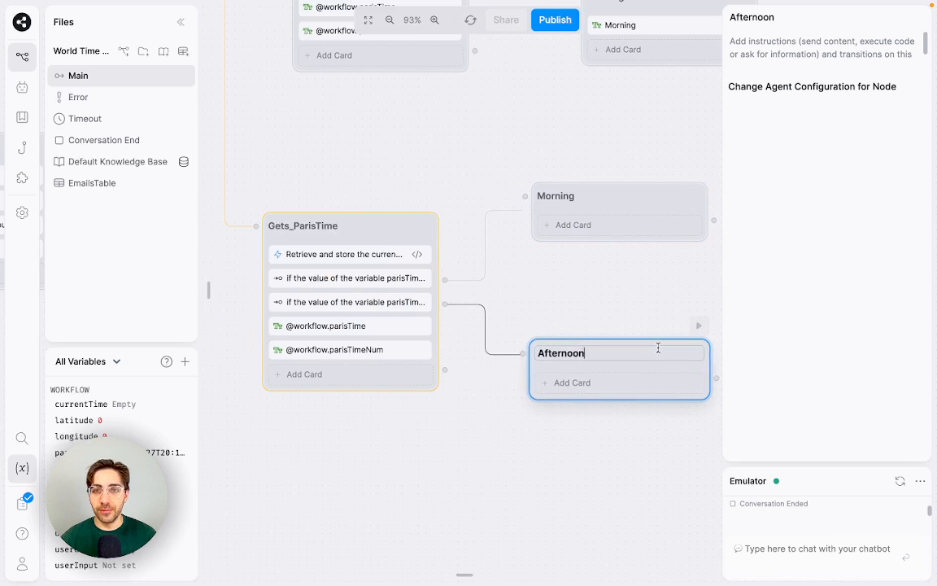
# - Add a Text card to each of the Morning and Afternoon nodes
pyautogui.click(629, 226)
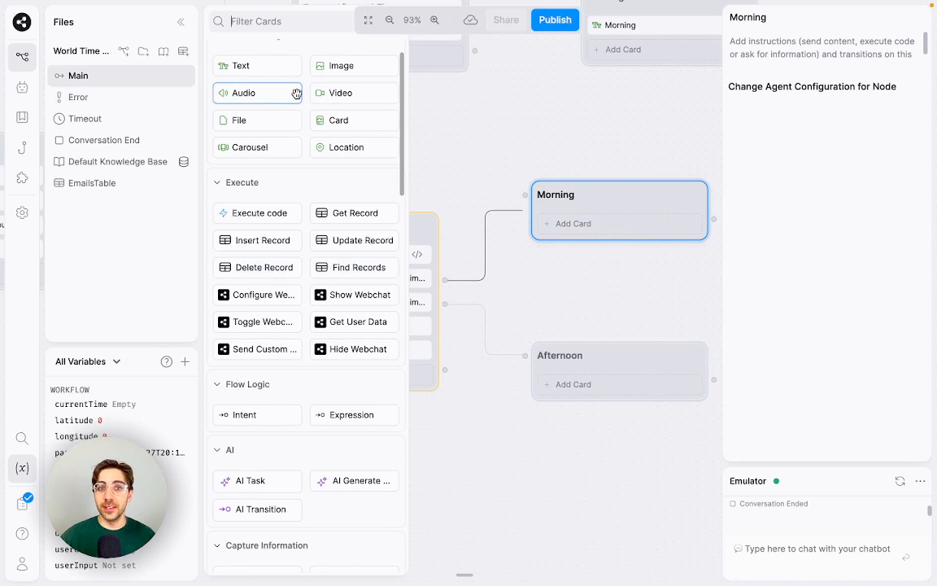
pyautogui.moveTo(241, 65); pyautogui.dragTo(605, 226)
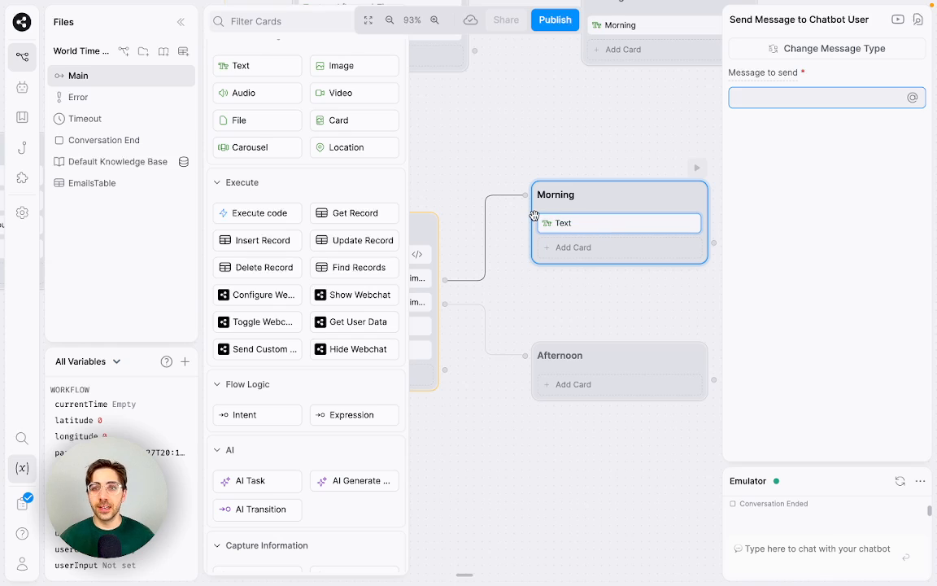
pyautogui.moveTo(261, 66); pyautogui.dragTo(643, 401)
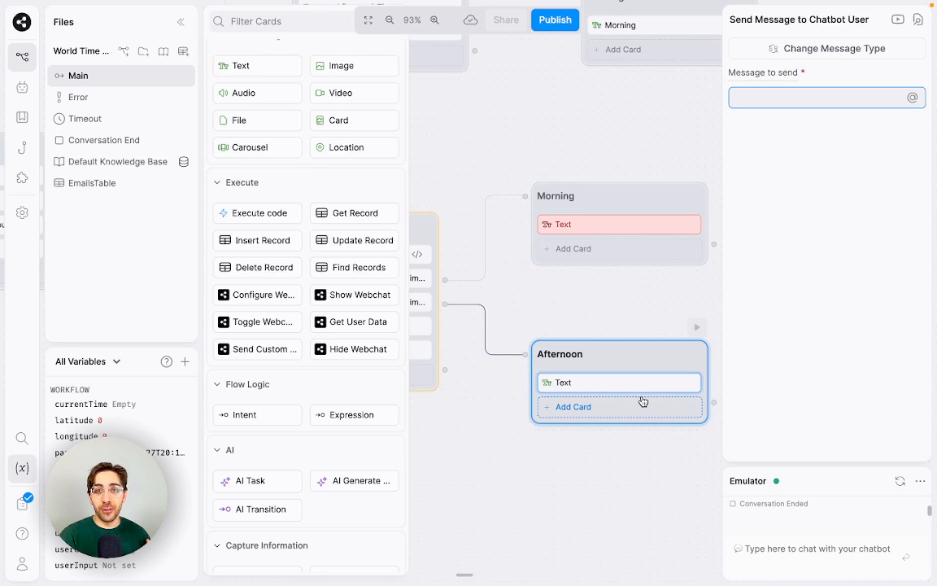
pyautogui.click(616, 317)
# - Set the Morning node's text message to "Good morning!" and the Afternoon node's to "Good afternoon!"
pyautogui.click(606, 221)
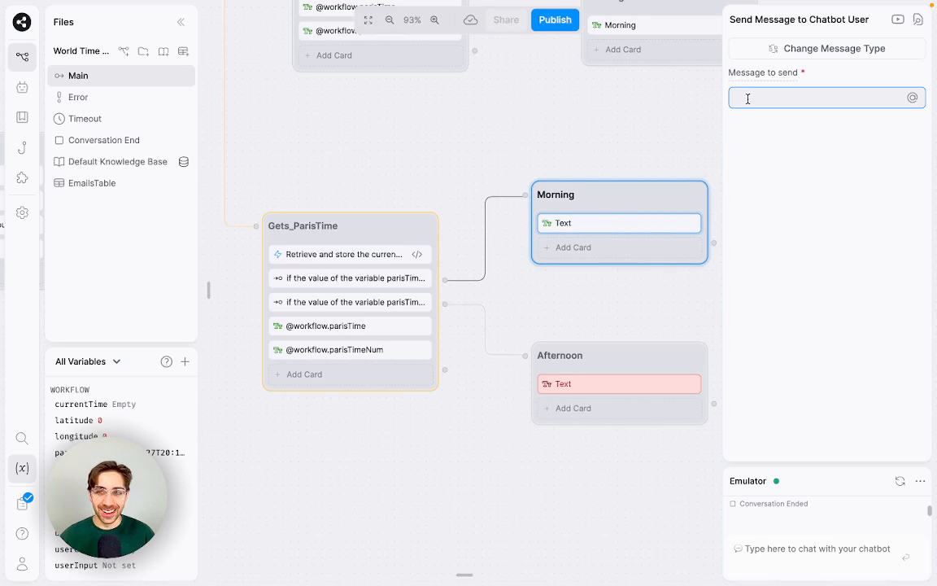
pyautogui.write('Good morn')
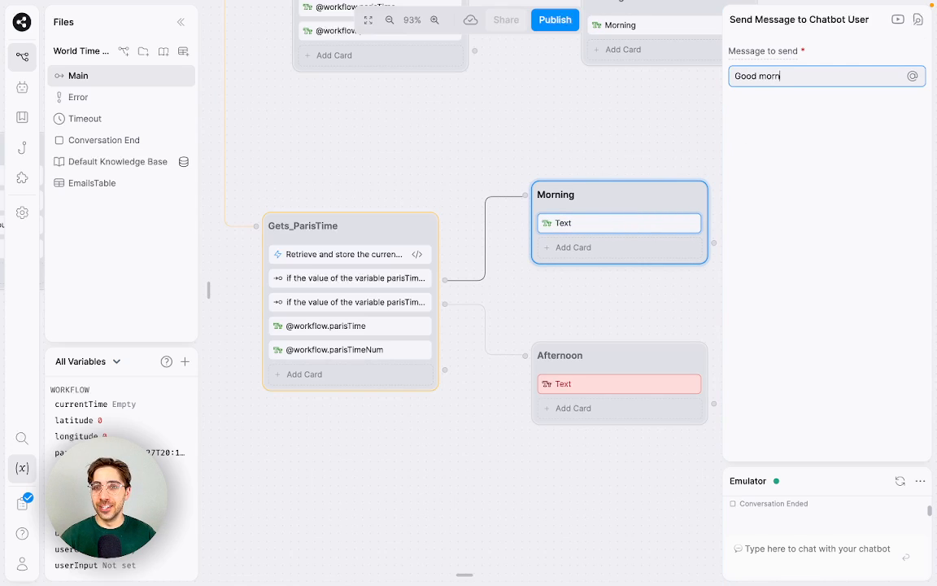
pyautogui.write('ing!')
pyautogui.click(606, 382)
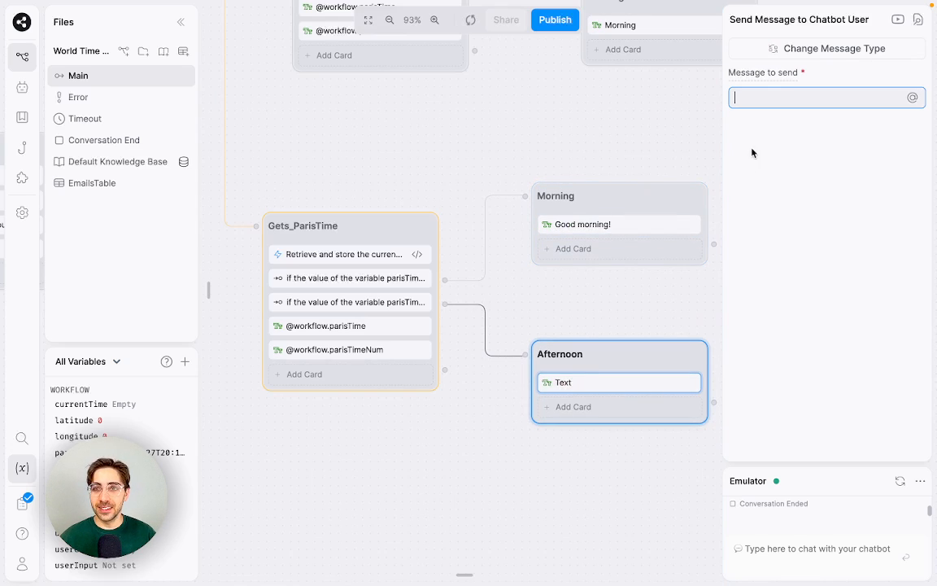
pyautogui.write('Good afternoo')
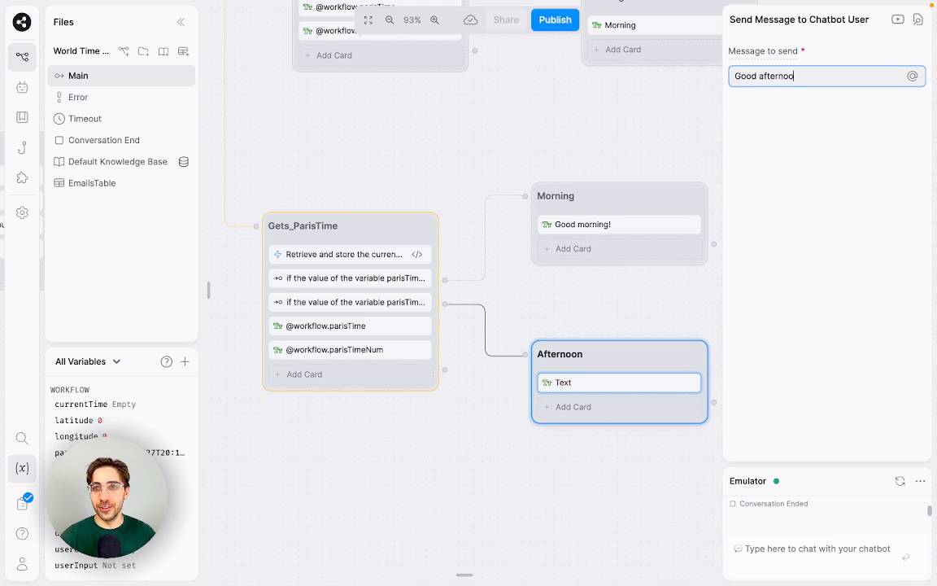
pyautogui.write('n!')
pyautogui.click(395, 144)
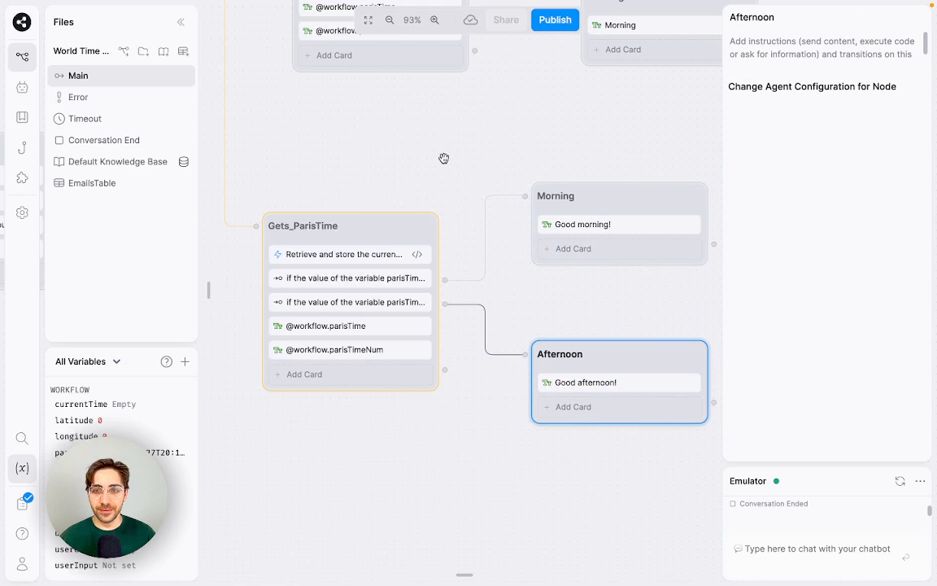
# - Review the code in the Gets_ParisTime node's Execute Code card, and close it without changes
pyautogui.click(384, 255)
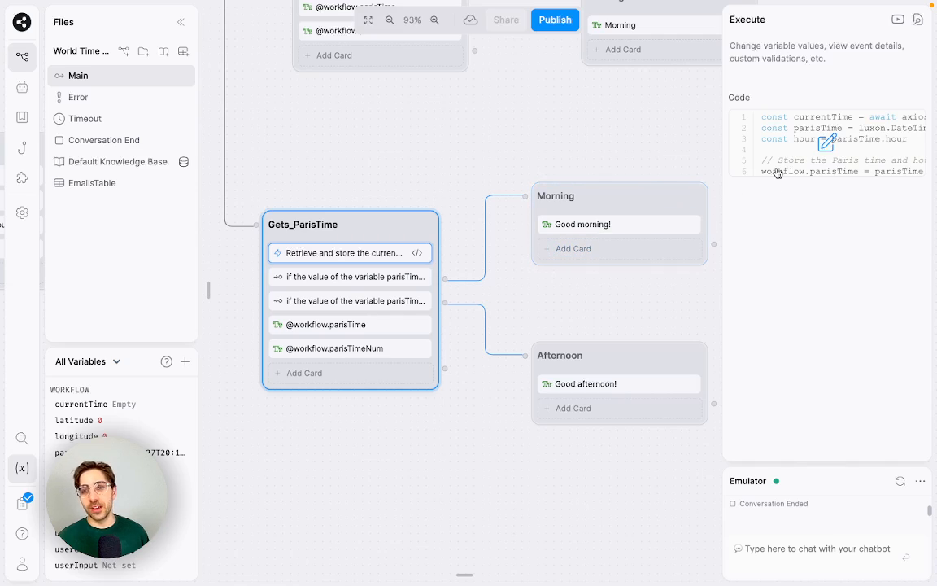
pyautogui.click(732, 154)
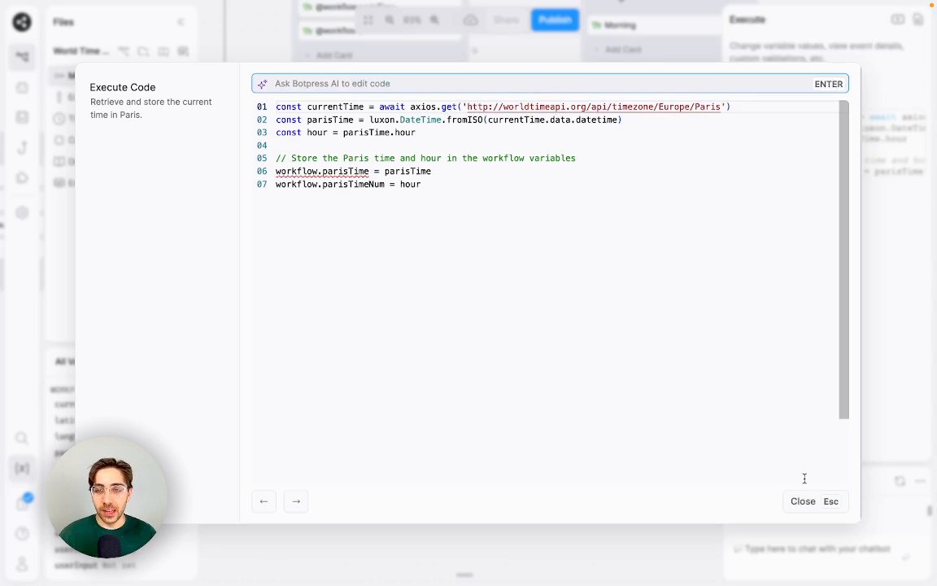
pyautogui.click(832, 501)
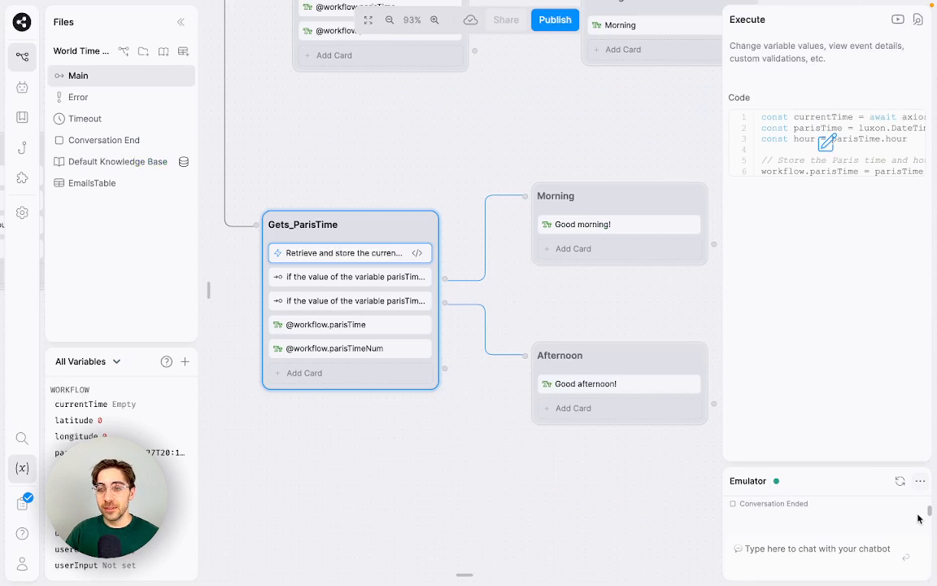
# - Restart the emulator conversation and send "Hi" to test the Morning and Afternoon routing
pyautogui.click(902, 481)
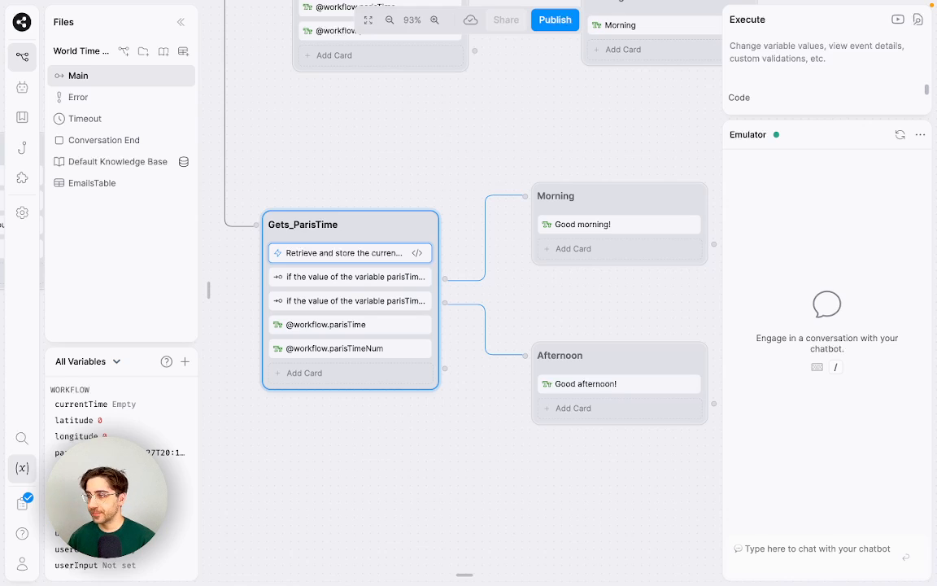
pyautogui.click(837, 549)
pyautogui.write('Hi')
pyautogui.press('Return')
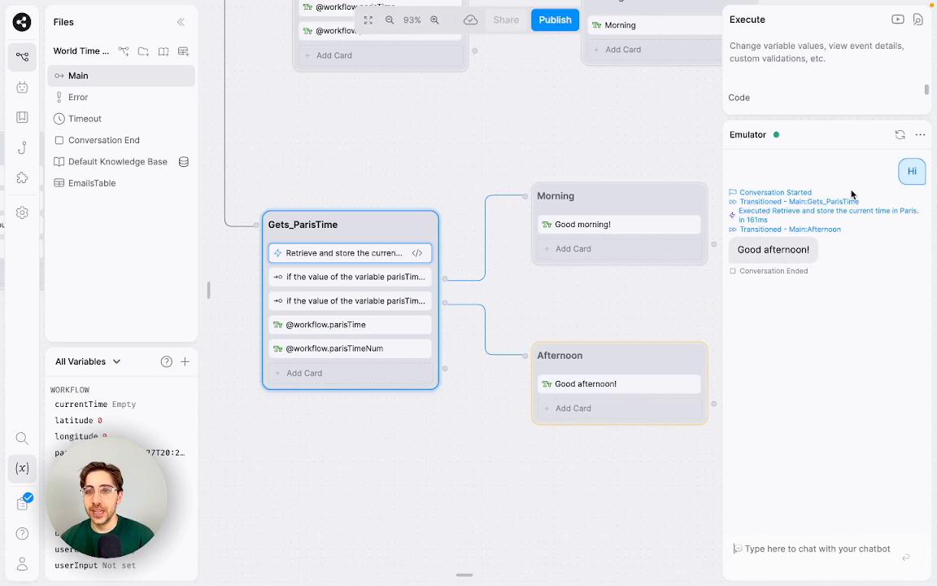
# - Inspect the full value of the parisTime variable and compare it with the code that retrieves and stores the Paris time
pyautogui.moveTo(137, 453)
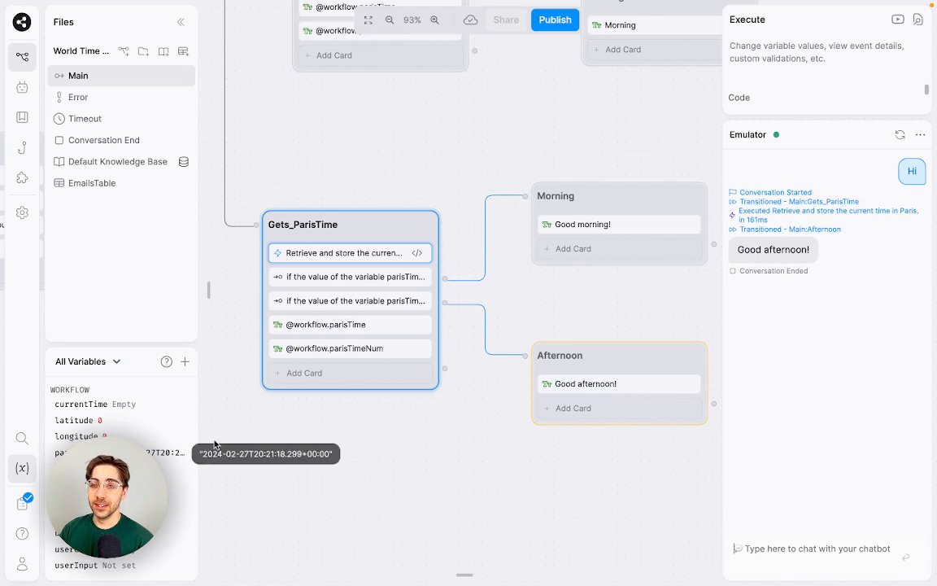
pyautogui.scroll(-1, 410, 414)
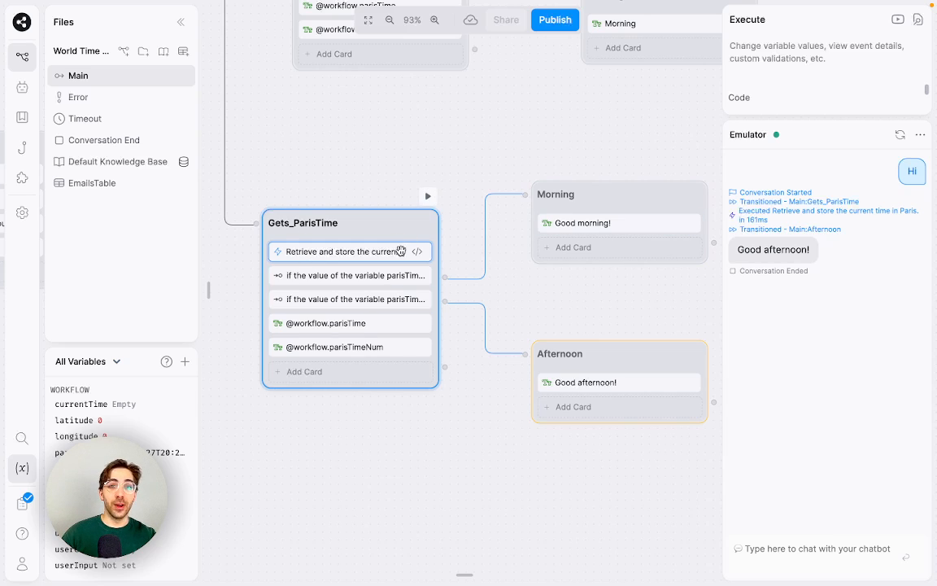
pyautogui.click(417, 251)
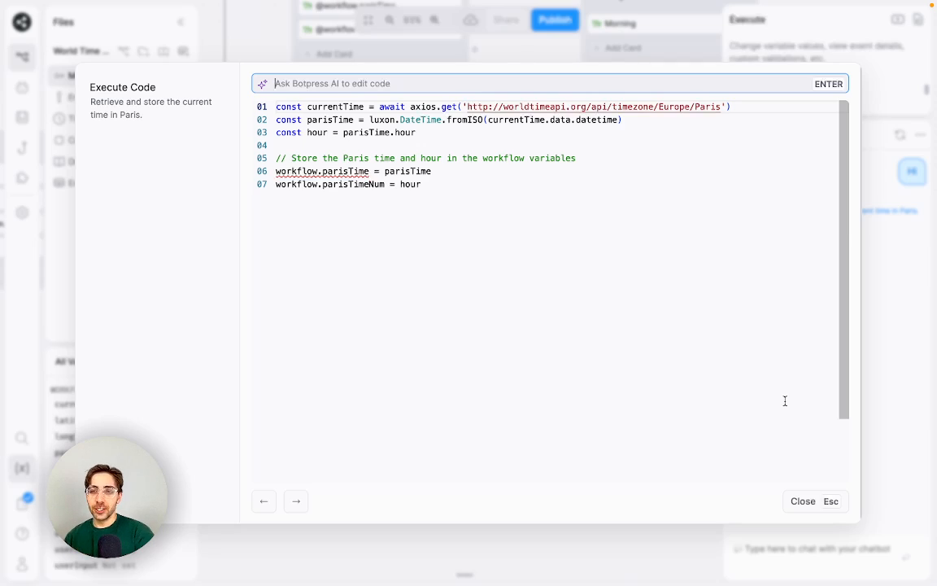
pyautogui.click(830, 501)
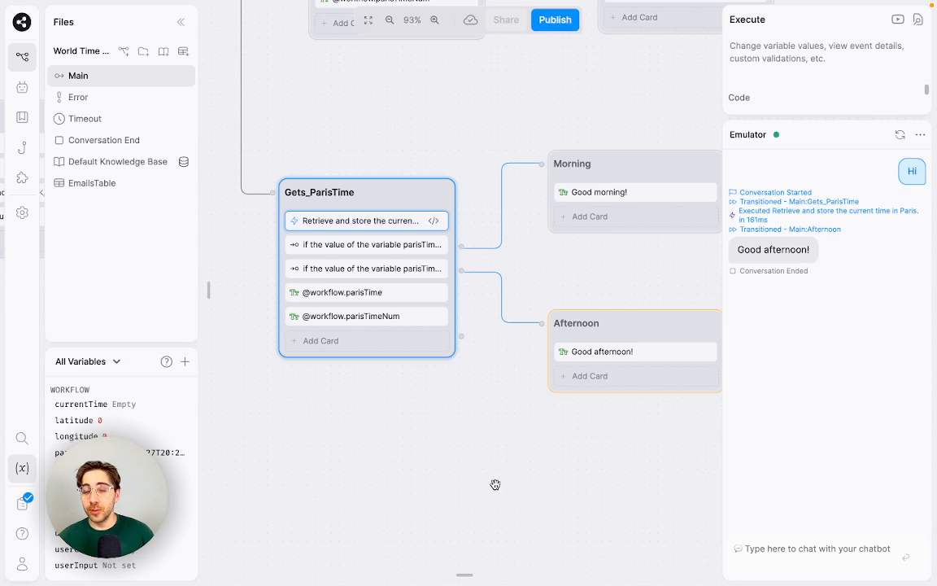
# - Delete the connection between the Start node and the Gets_ParisTime node
pyautogui.click(473, 435)
pyautogui.scroll(-5, 455, 480)
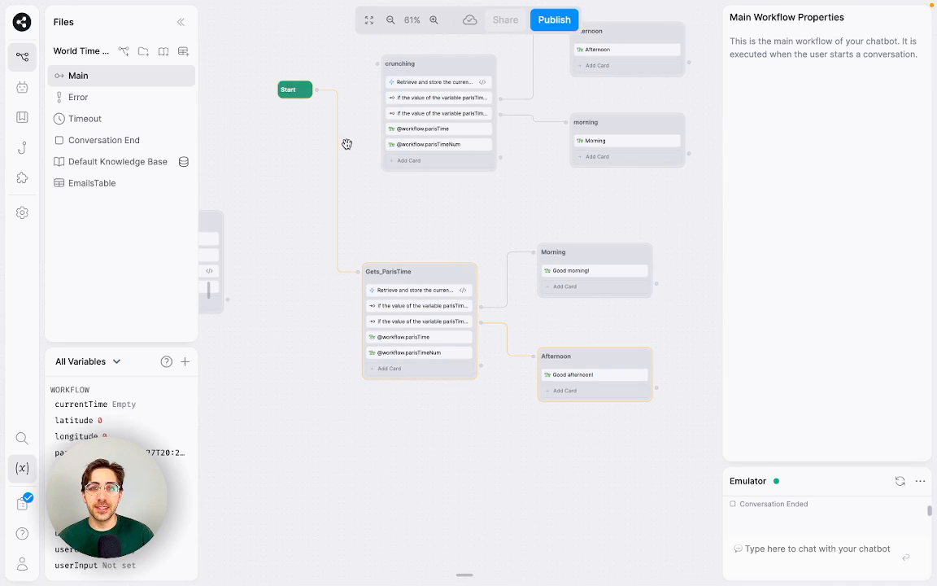
pyautogui.click(337, 178)
pyautogui.press('Delete')
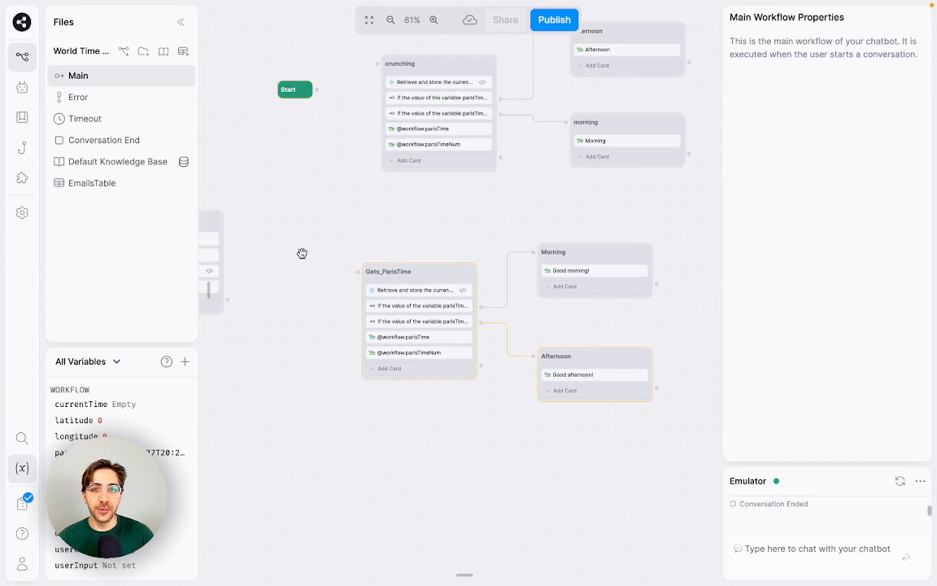
# - Move the Start node next to the thisworks node, away from the Paris time nodes
pyautogui.moveTo(302, 253); pyautogui.dragTo(557, 281)
pyautogui.moveTo(549, 117); pyautogui.dragTo(213, 175)
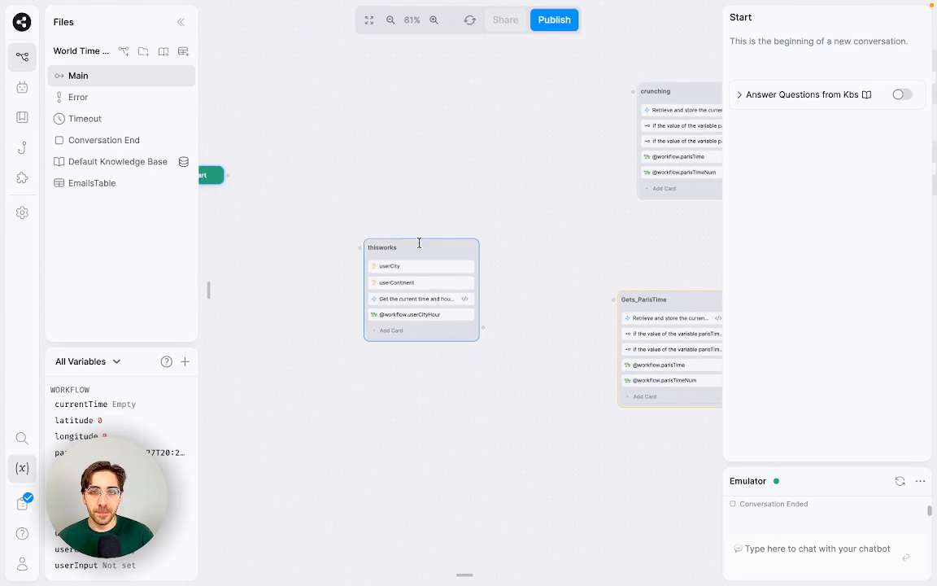
pyautogui.moveTo(422, 245); pyautogui.dragTo(587, 241)
pyautogui.scroll(5, 440, 215)
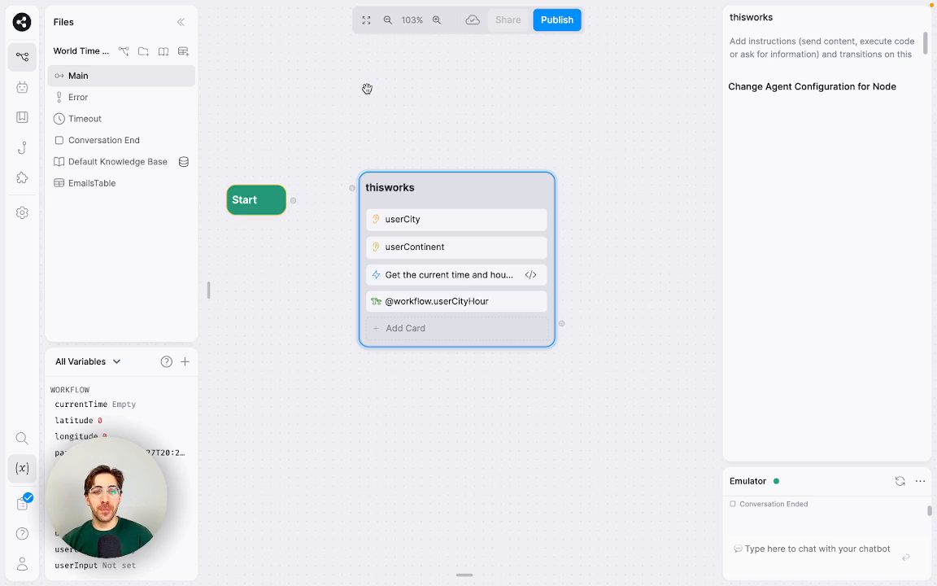
# - Lower the Inactivity Timeout in the bot settings by three minutes and close the settings
pyautogui.click(22, 213)
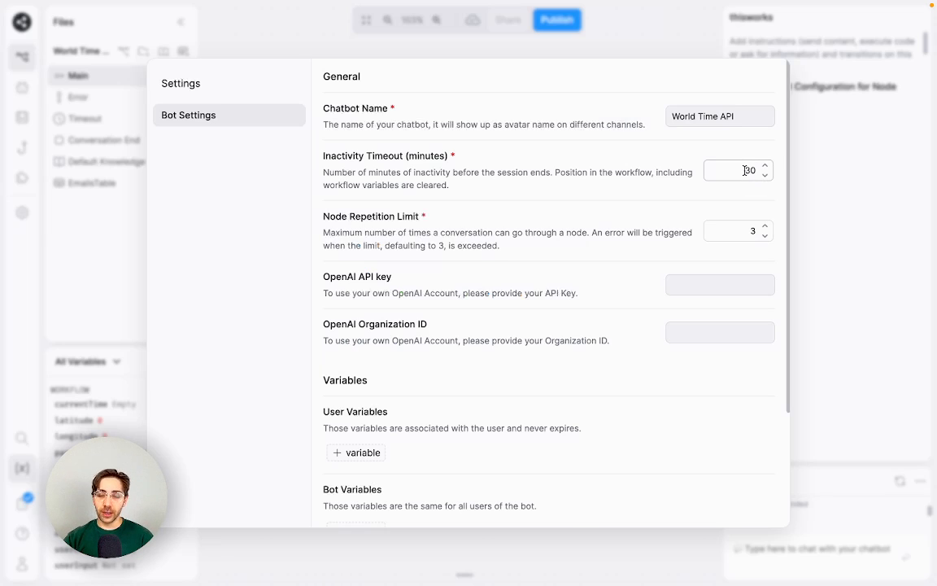
pyautogui.click(763, 176)
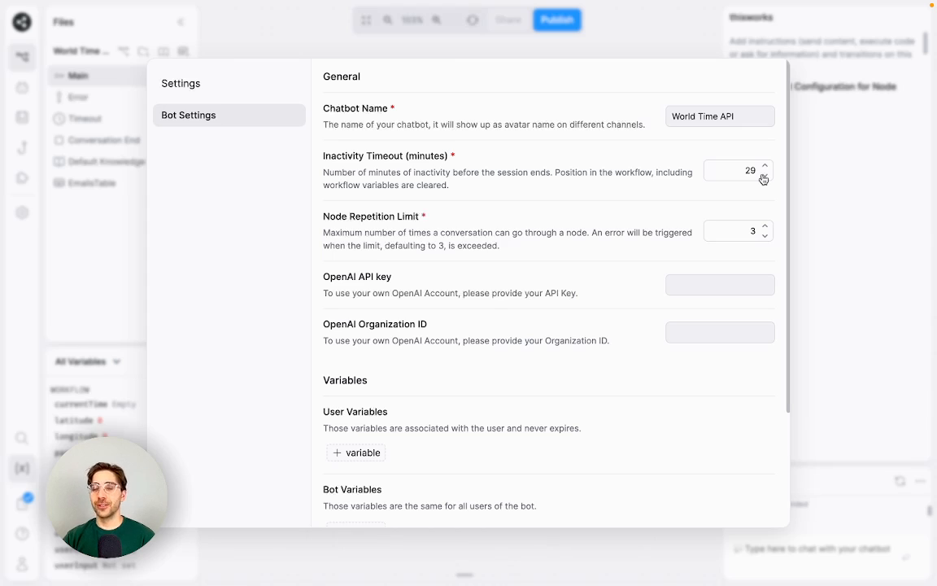
pyautogui.click(764, 175)
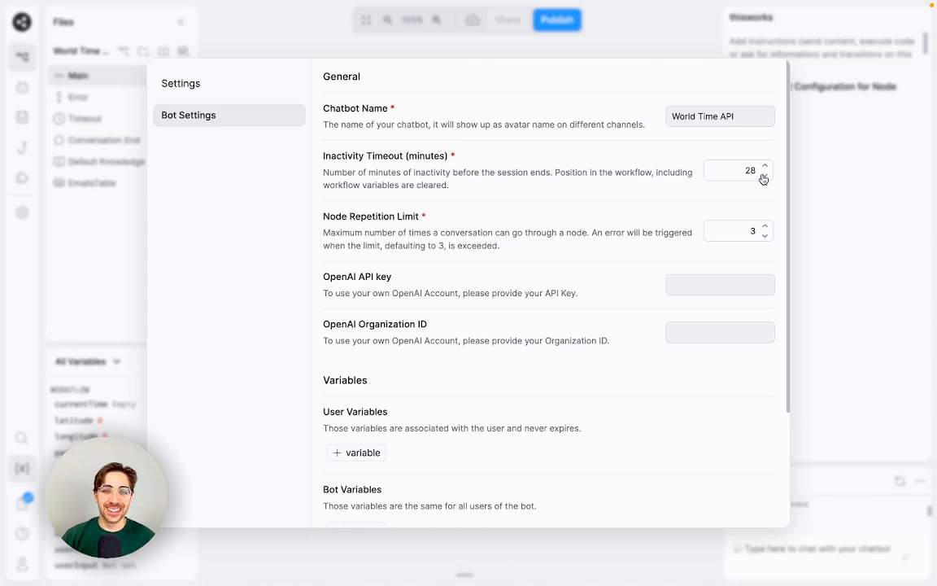
pyautogui.click(764, 176)
pyautogui.click(875, 207)
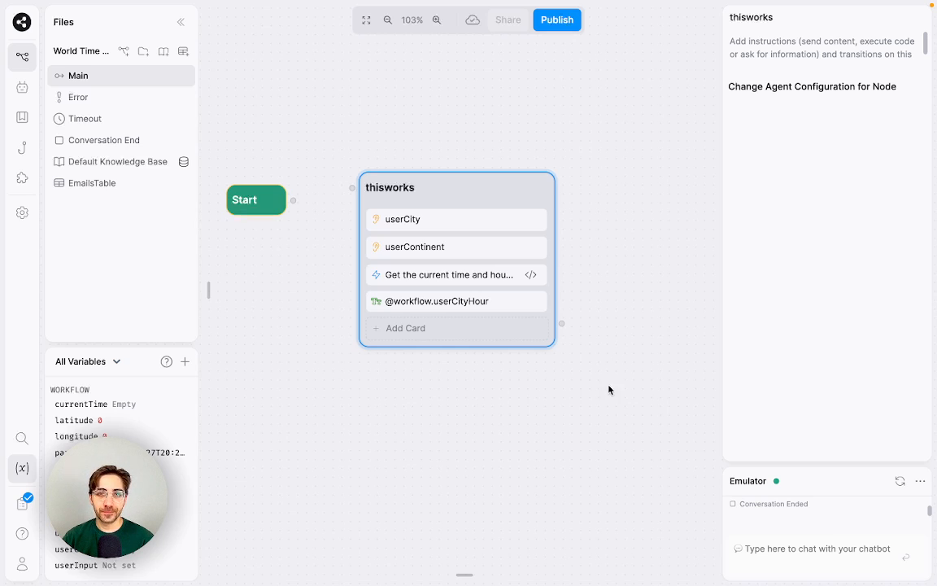
# - Connect the Start node to the thisworks node and move thisworks slightly higher than Start
pyautogui.scroll(2, 613, 403)
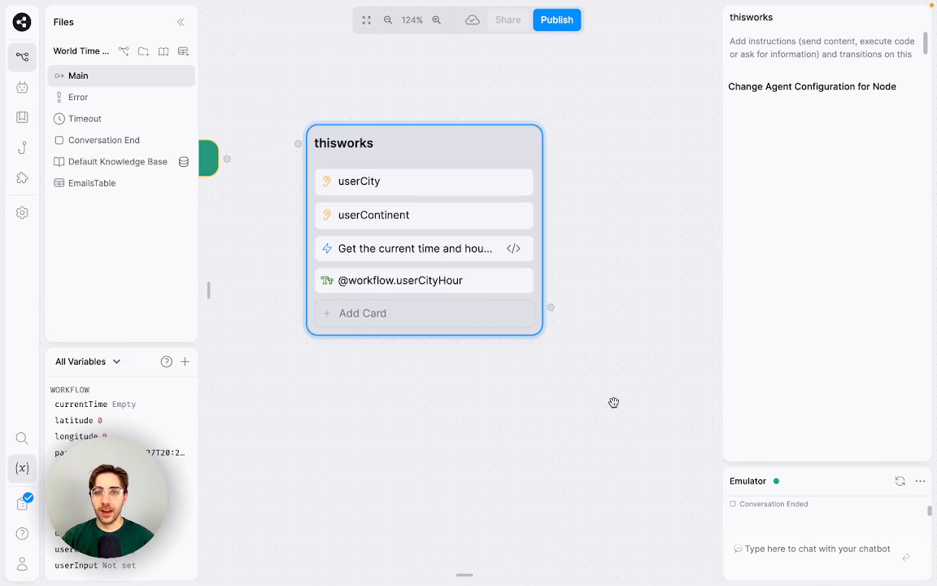
pyautogui.scroll(3, 631, 454)
pyautogui.moveTo(263, 257); pyautogui.dragTo(333, 241)
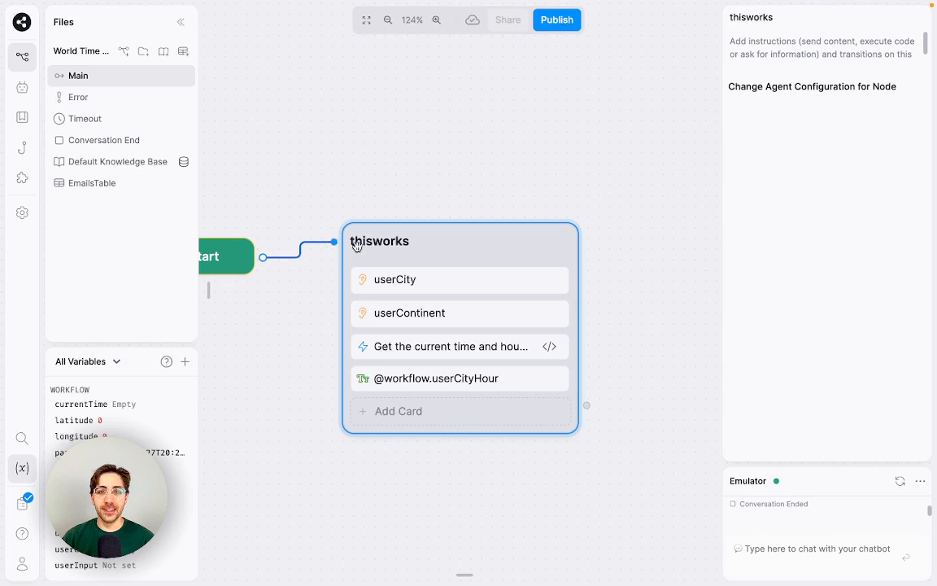
pyautogui.moveTo(494, 221); pyautogui.dragTo(520, 125)
pyautogui.click(631, 158)
pyautogui.scroll(-3, 625, 220)
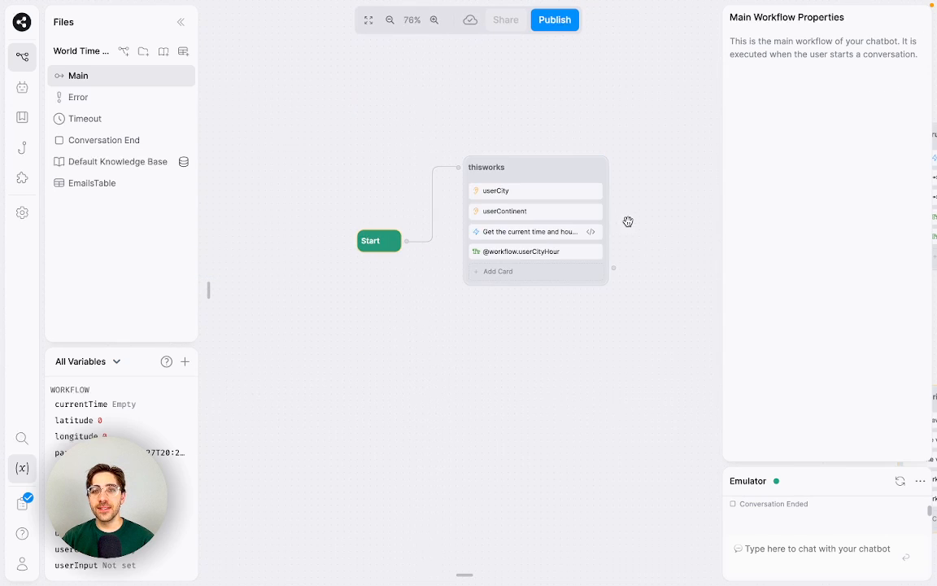
# - Start a new emulator conversation and reorder the thisworks cards so userContinent comes before userCity
pyautogui.scroll(3, 528, 266)
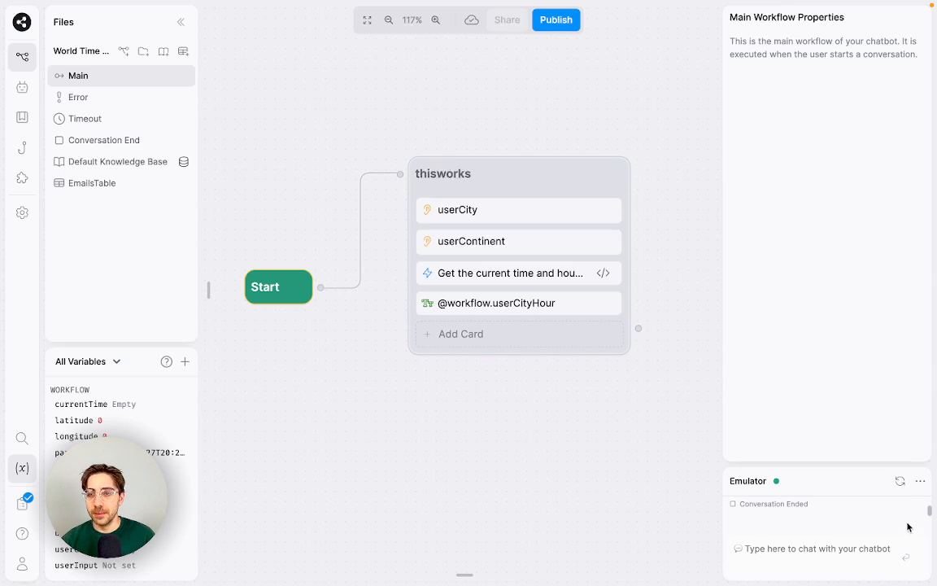
pyautogui.click(900, 481)
pyautogui.moveTo(504, 244); pyautogui.dragTo(502, 195)
# - Send "Hi" in the emulator to check the first prompt, and discard the unsent reply "America"
pyautogui.click(824, 537)
pyautogui.write('Hi')
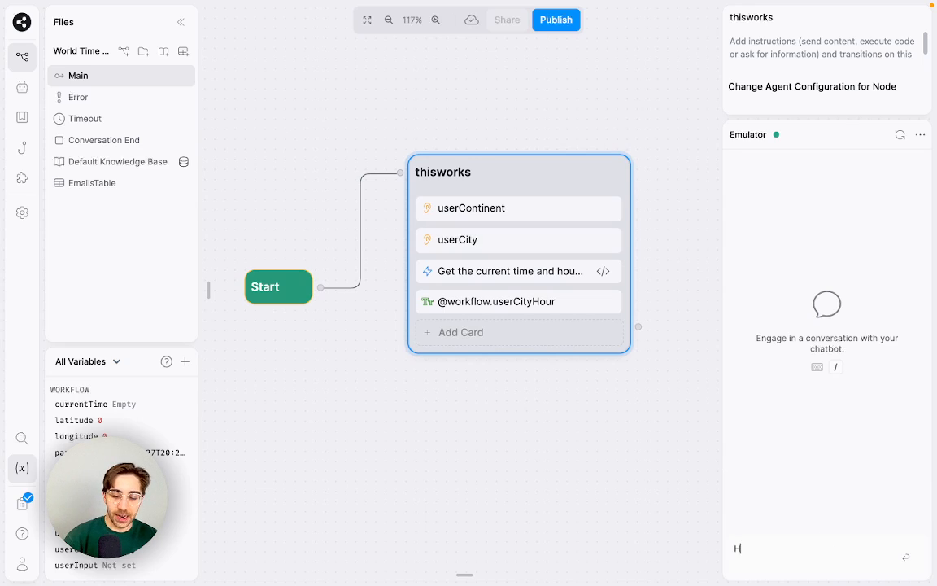
pyautogui.press('Return')
pyautogui.write('America')
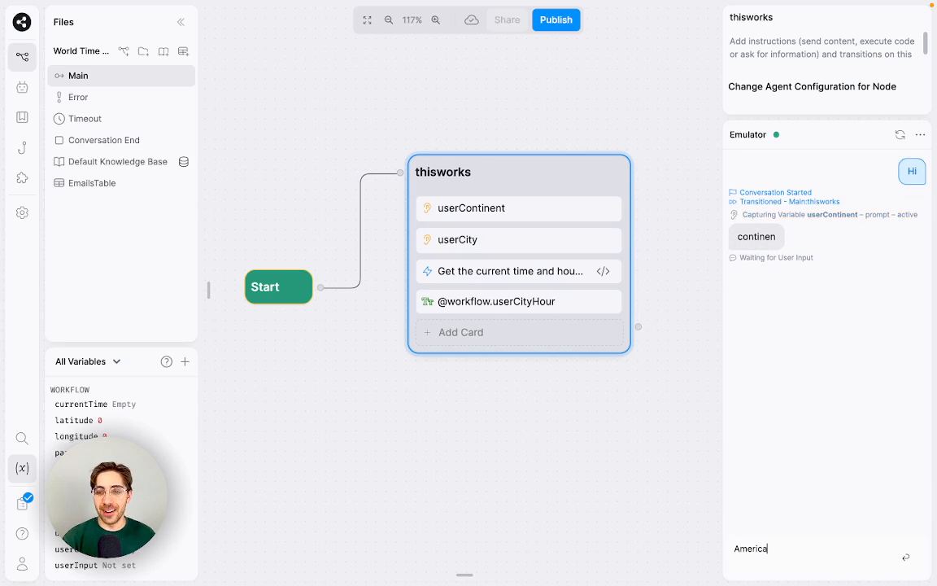
pyautogui.hotkey('ctrl', 'a')
pyautogui.press('BackSpace')
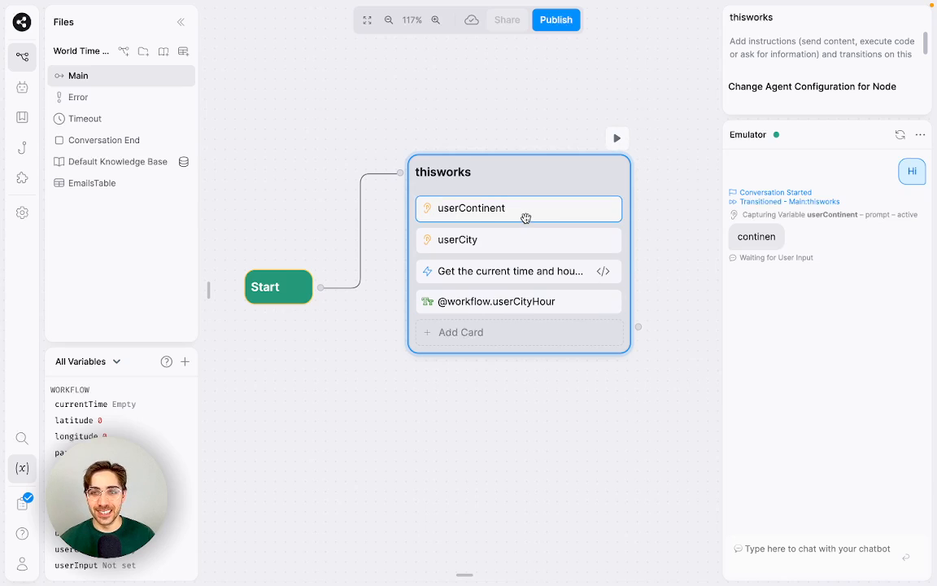
# - Set the userContinent card's question to "Continent?" and the userCity card's question to "City?"
pyautogui.click(524, 212)
pyautogui.doubleClick(794, 181)
pyautogui.write('Continent?')
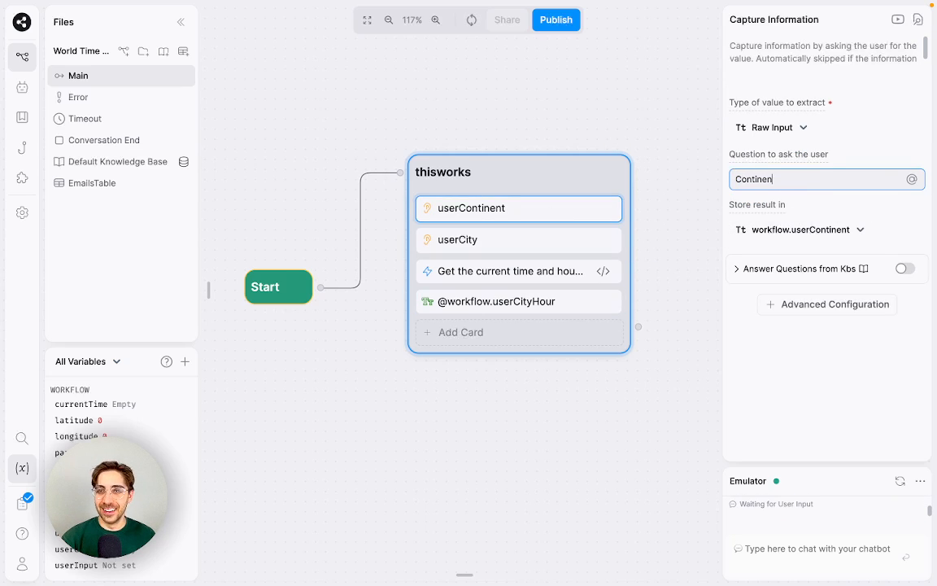
pyautogui.click(547, 237)
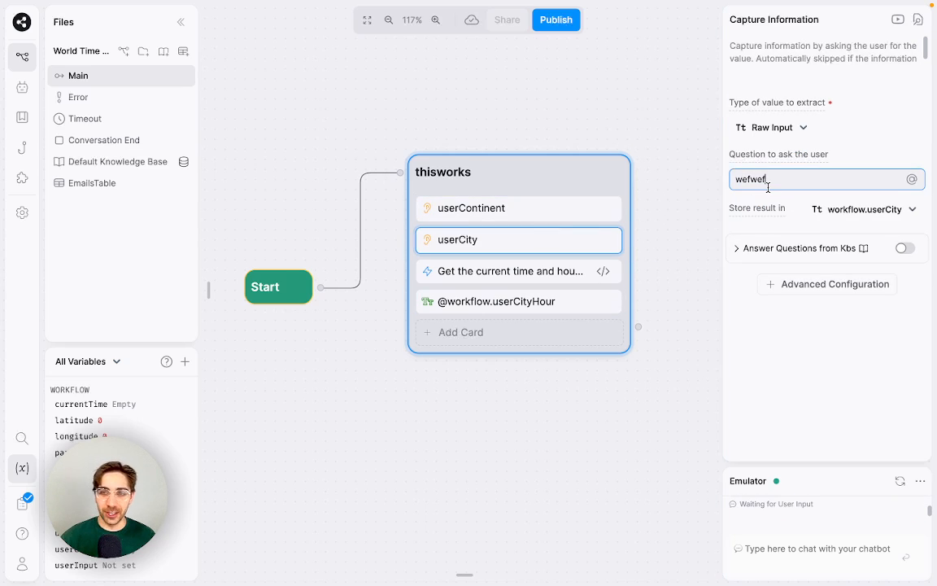
pyautogui.doubleClick(750, 179)
pyautogui.write('City?')
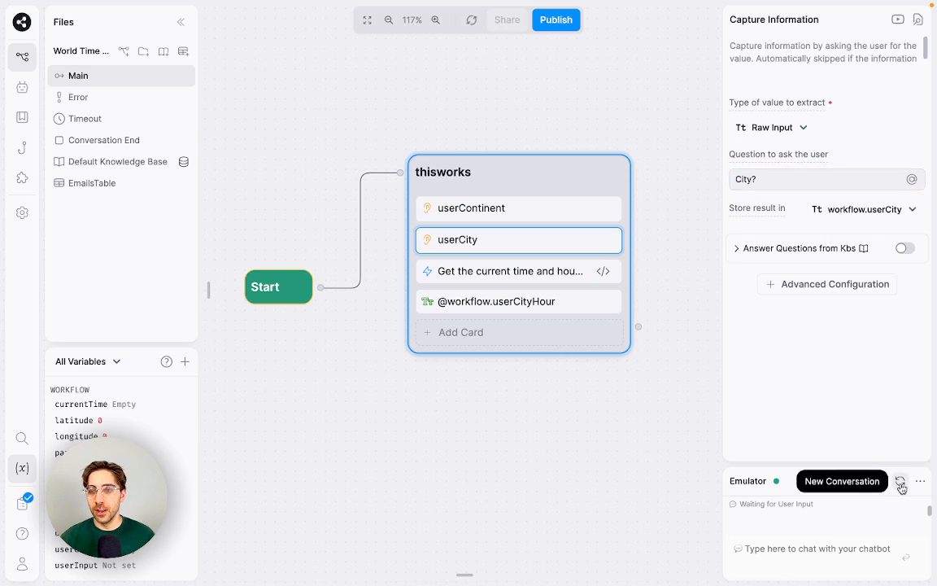
# - Restart the emulator conversation and test the thisworks node with the messages "Hi", "America" and "Montreal"
pyautogui.click(900, 480)
pyautogui.click(850, 537)
pyautogui.write('Hi')
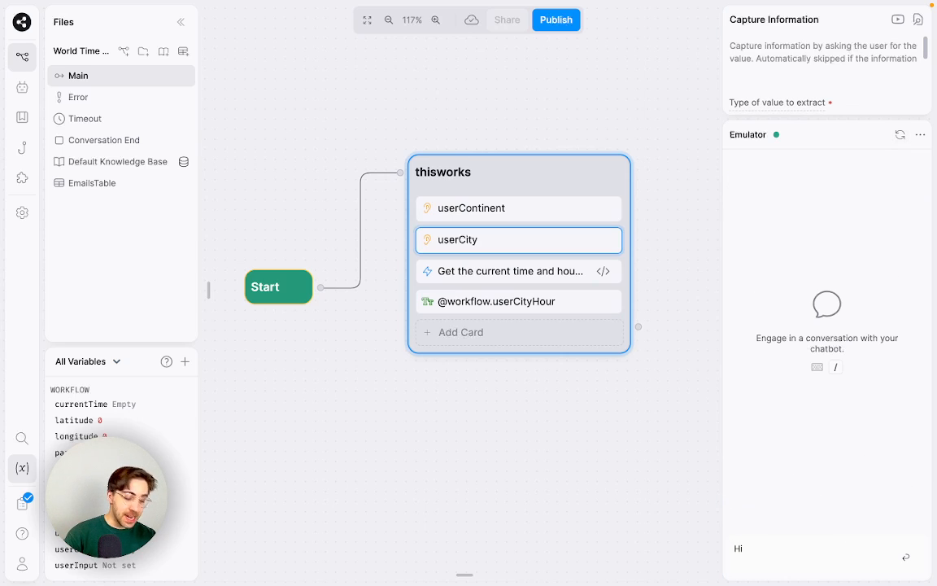
pyautogui.press('Return')
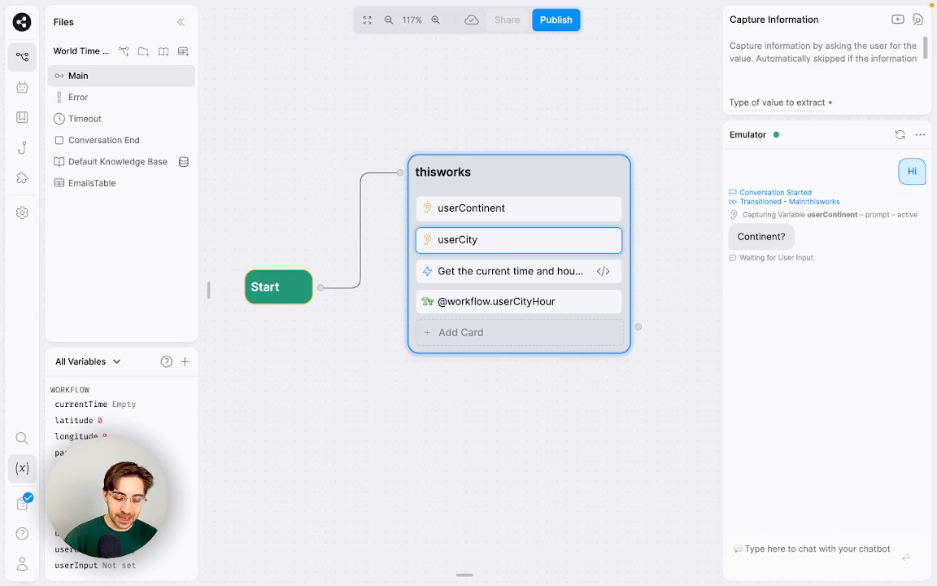
pyautogui.write('America')
pyautogui.press('Return')
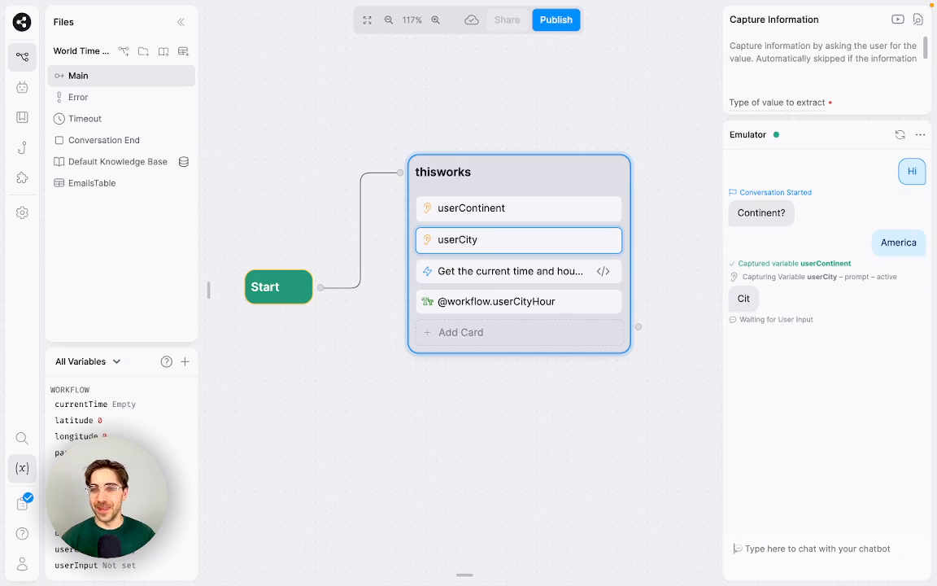
pyautogui.write('Montreal')
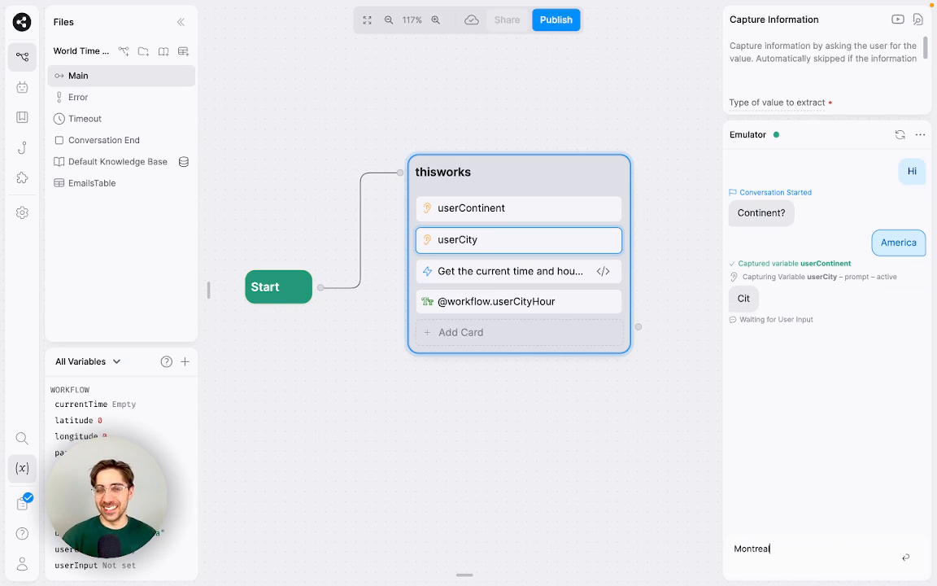
pyautogui.press('Return')
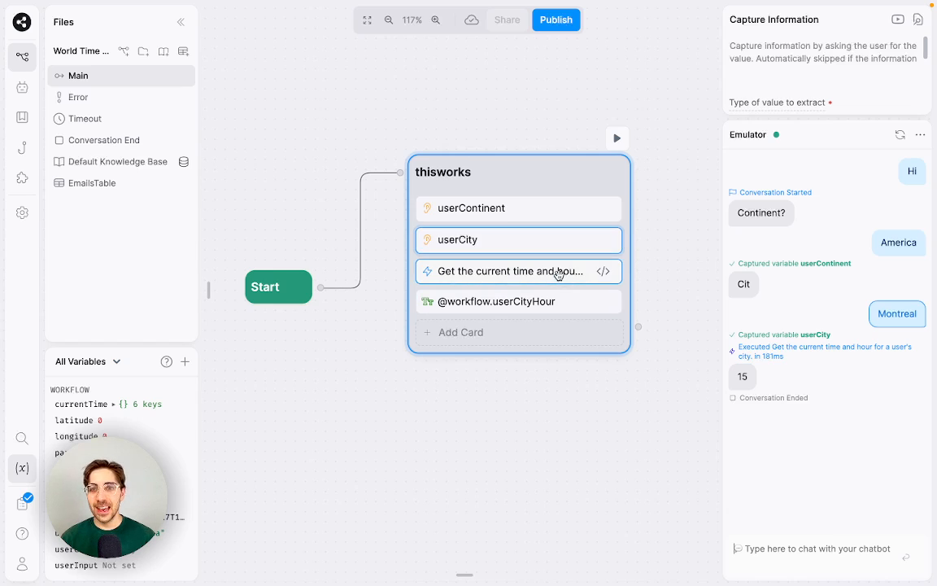
# - Check the question text in the userCity and userContinent cards, and start a fresh emulator conversation
pyautogui.click(563, 241)
pyautogui.click(776, 179)
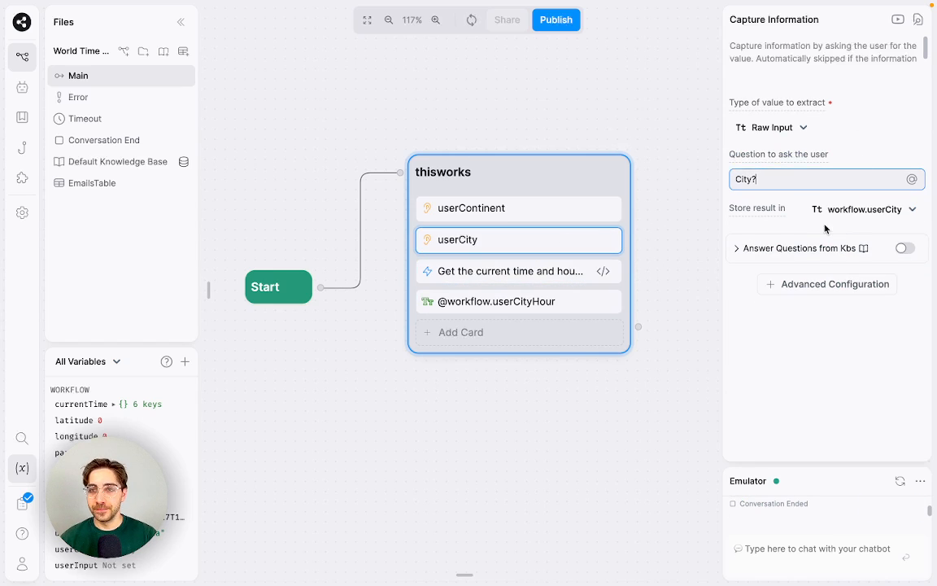
pyautogui.click(534, 208)
pyautogui.click(858, 571)
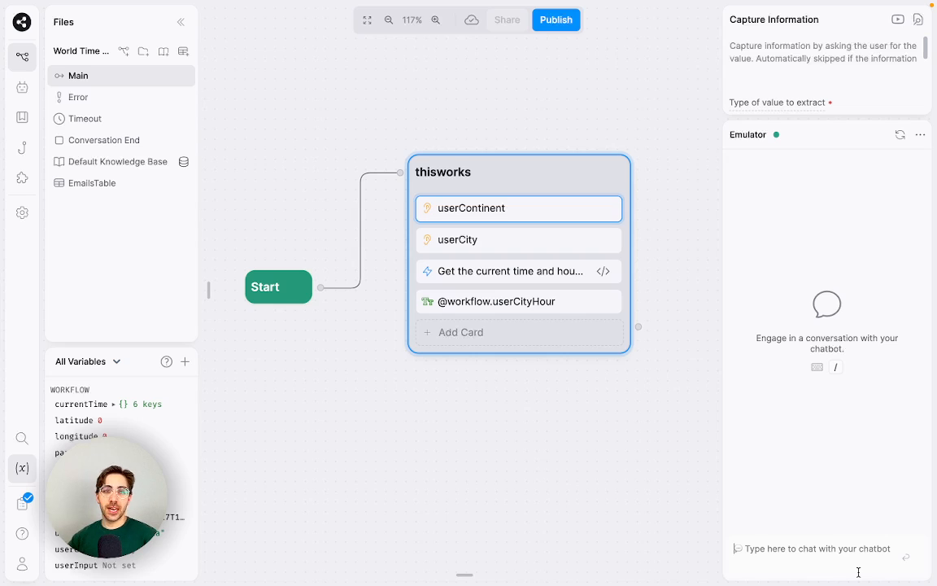
# - Open the Timeout workflow and examine its description and the flow from On_Timeout through Handler to End
pyautogui.click(96, 118)
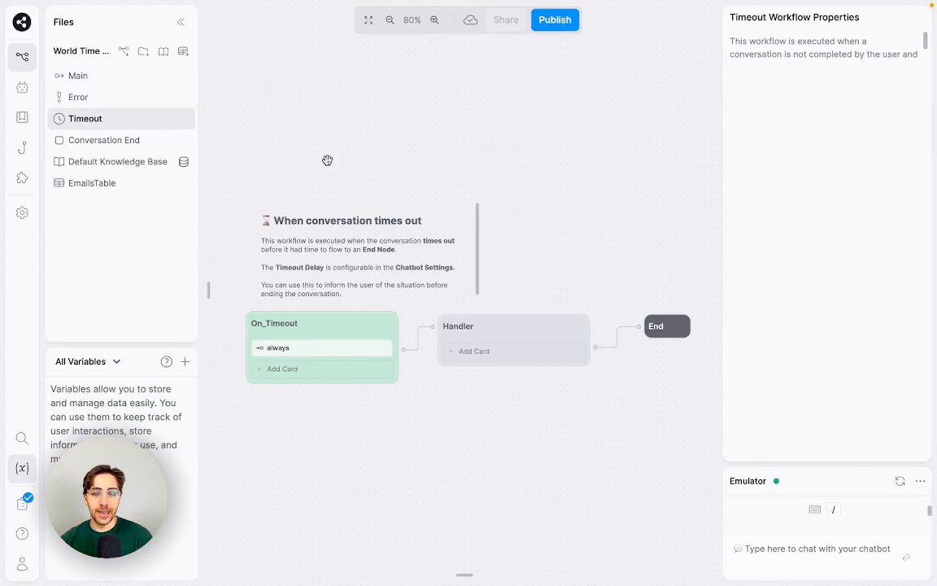
pyautogui.scroll(3, 592, 300)
pyautogui.moveTo(636, 283); pyautogui.dragTo(545, 264)
pyautogui.click(601, 312)
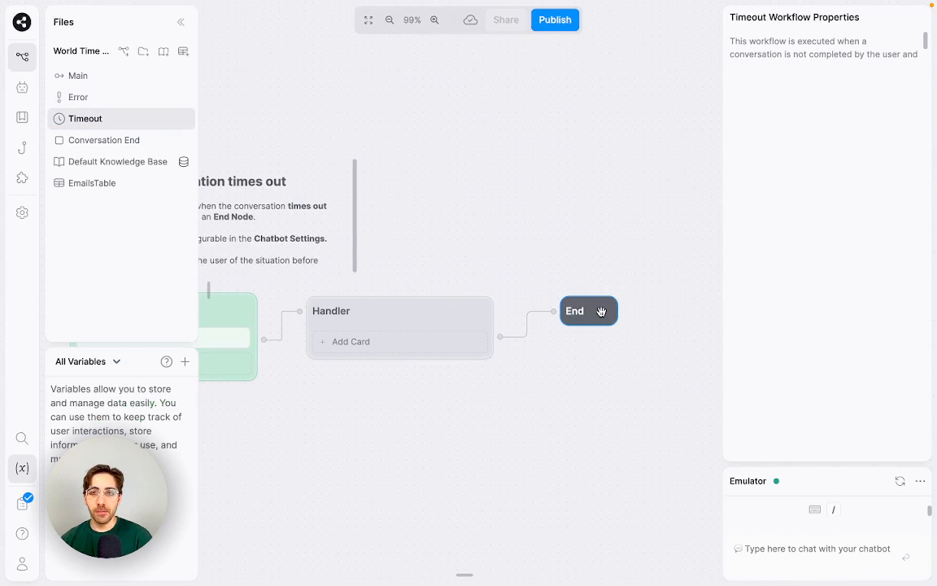
pyautogui.hscroll(-5, 494, 247)
pyautogui.hscroll(1, 570, 276)
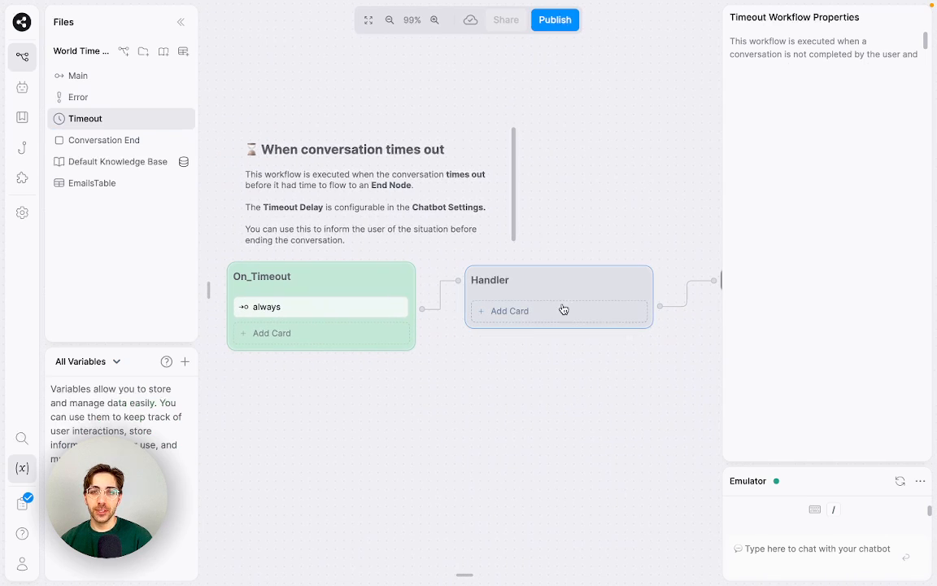
pyautogui.hscroll(3, 480, 439)
pyautogui.scroll(2, 481, 439)
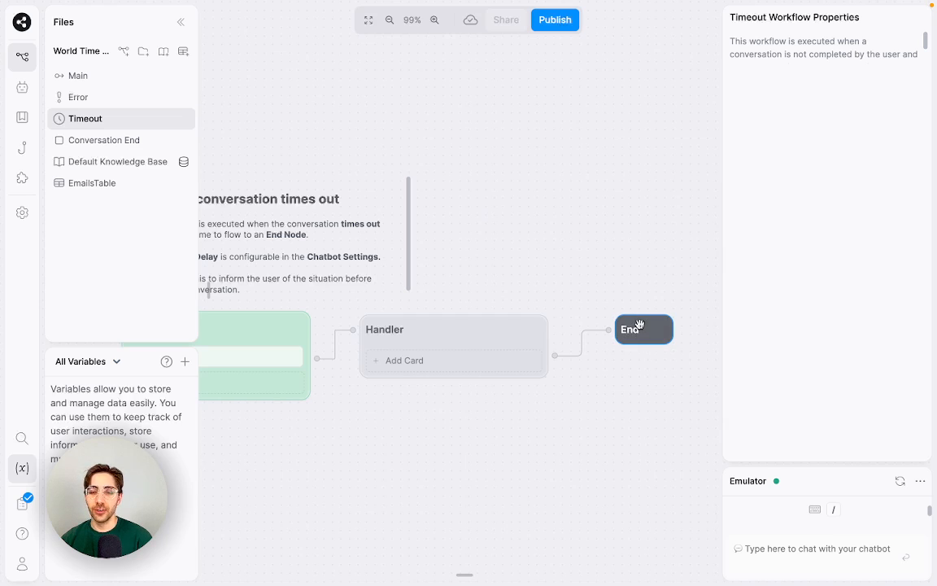
pyautogui.keyDown('ctrl'); pyautogui.scroll(3, 648, 329); pyautogui.keyUp('ctrl')
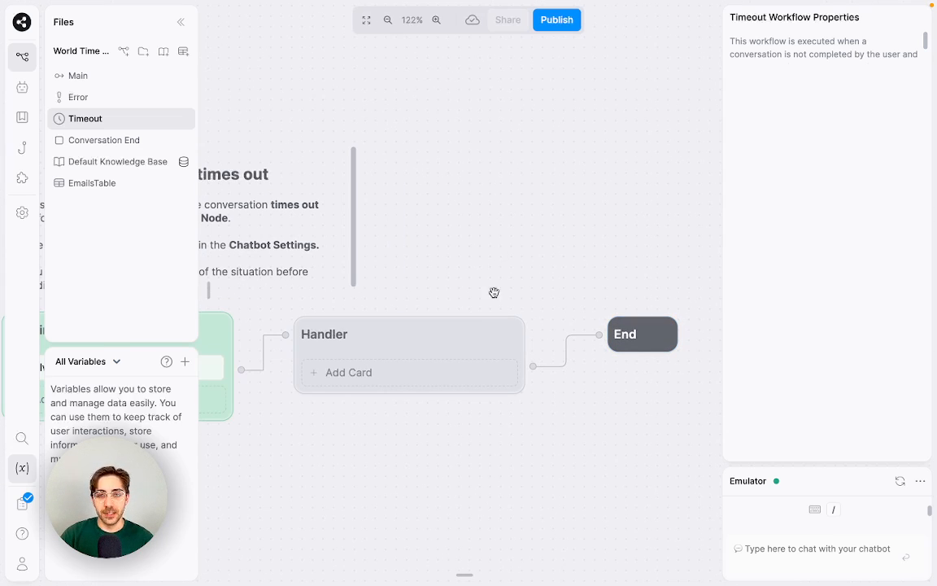
# - Delete the Handler node from the Timeout workflow
pyautogui.click(465, 382)
pyautogui.moveTo(484, 478); pyautogui.dragTo(653, 418)
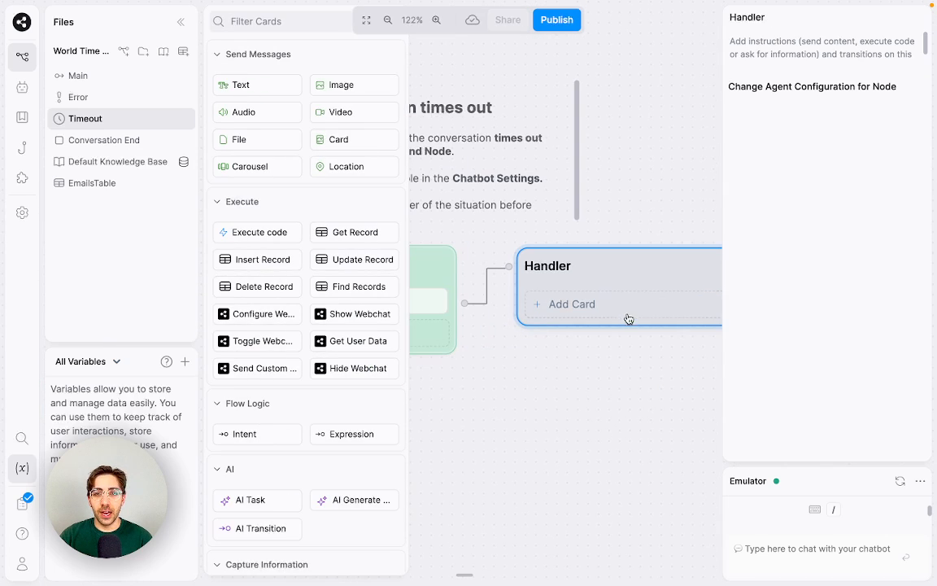
pyautogui.rightClick(625, 261)
pyautogui.click(651, 313)
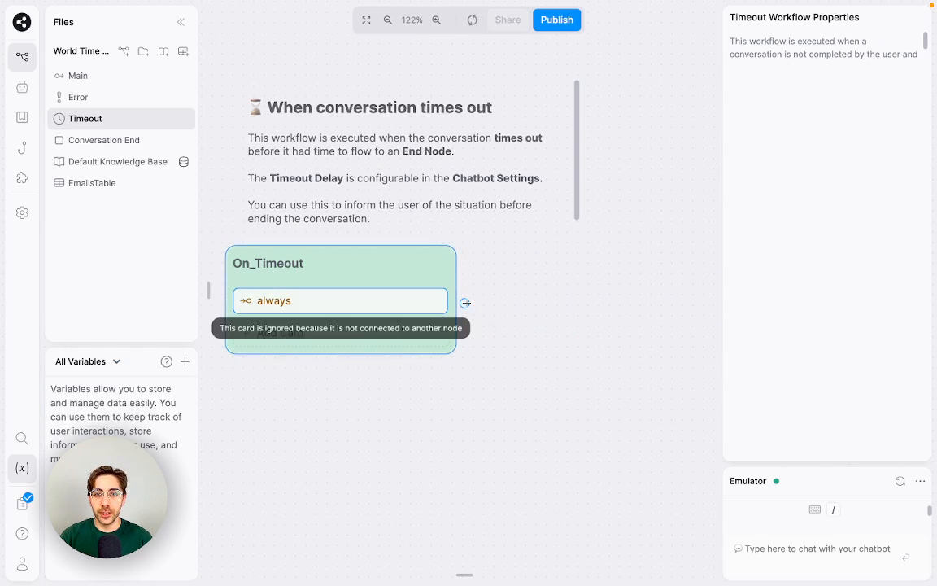
# - Add a standard node connected to On_Timeout in the Timeout workflow and browse the cards it can hold
pyautogui.rightClick(509, 275)
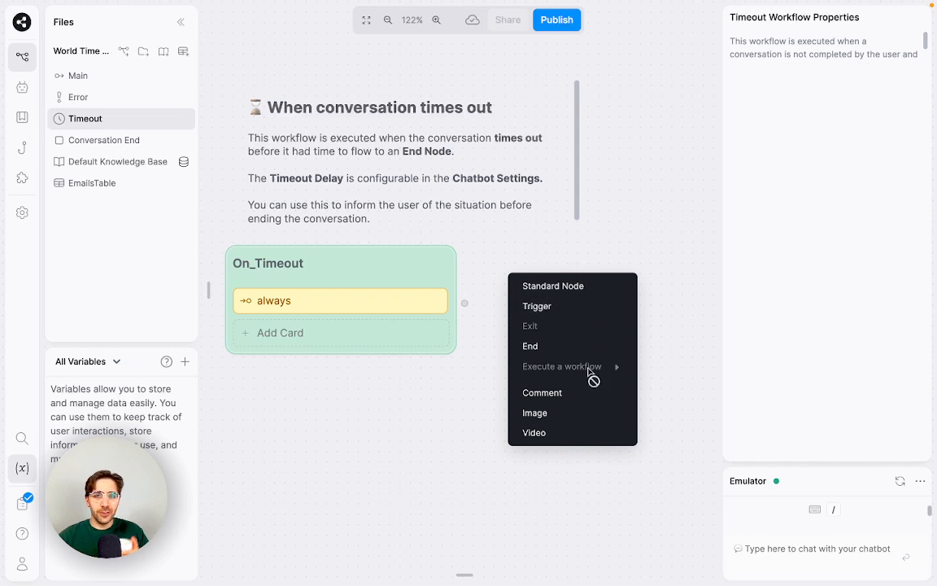
pyautogui.click(578, 287)
pyautogui.click(579, 319)
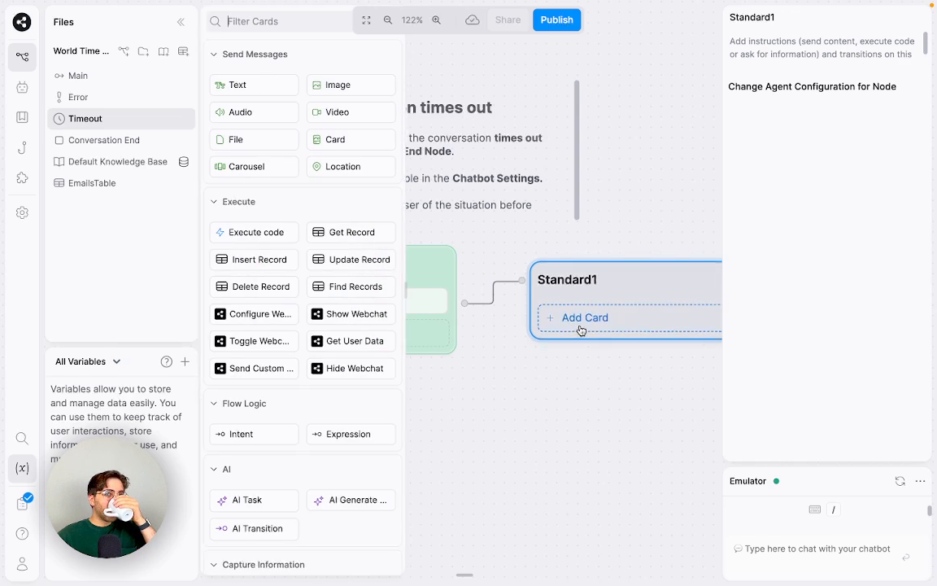
pyautogui.scroll(-1, 333, 371)
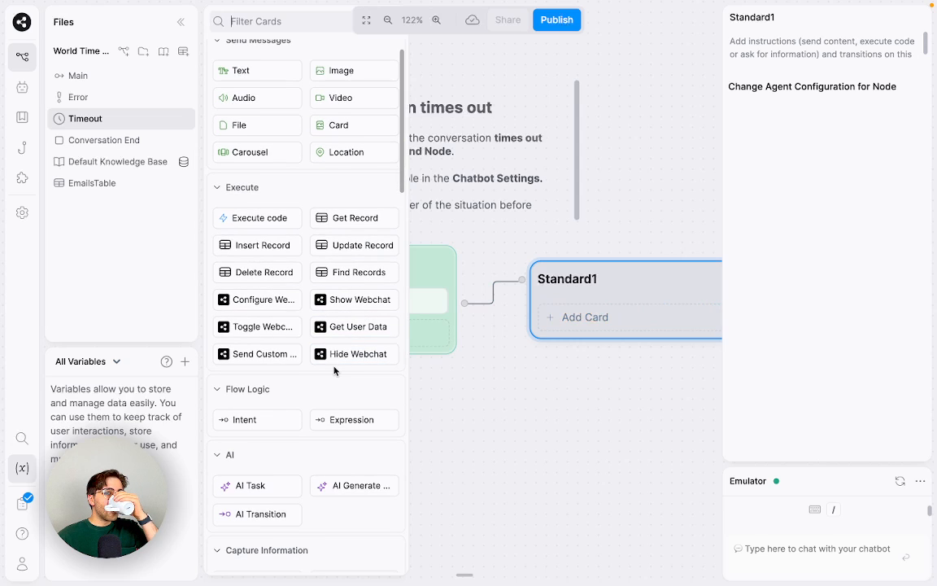
pyautogui.scroll(1, 334, 371)
pyautogui.scroll(-4, 334, 370)
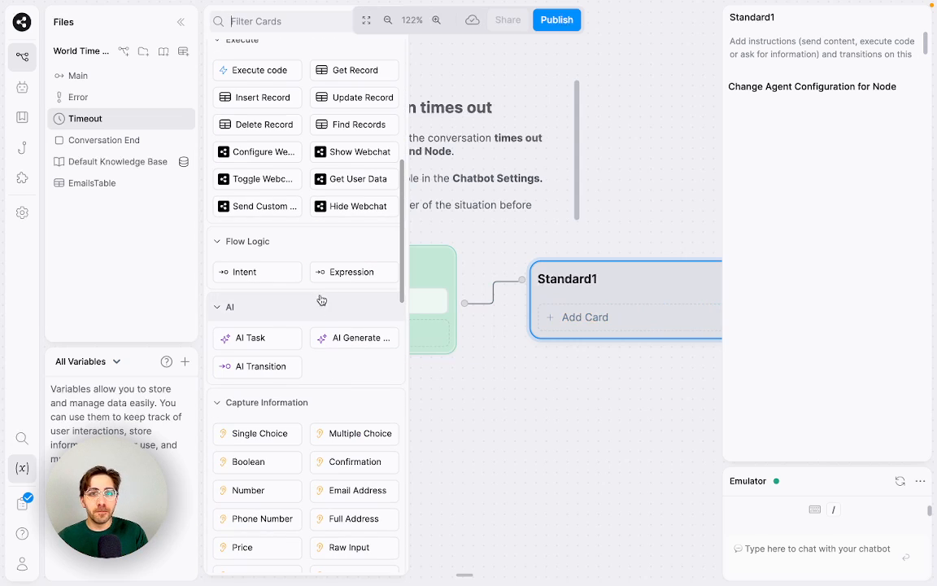
pyautogui.scroll(-5, 326, 257)
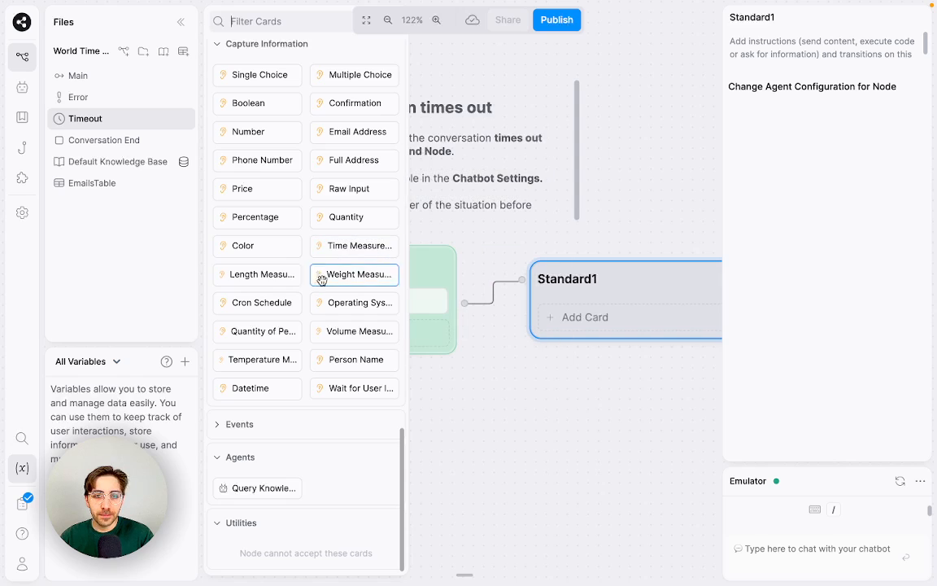
pyautogui.click(534, 439)
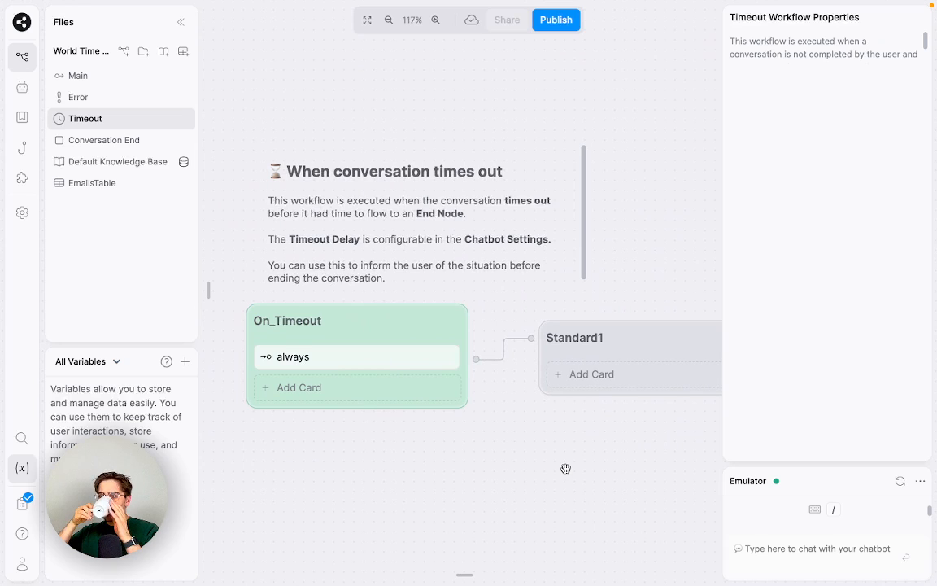
# - Add an empty Text card to the Standard1 node in the Timeout workflow
pyautogui.moveTo(554, 493); pyautogui.dragTo(517, 483)
pyautogui.scroll(-3, 535, 418)
pyautogui.moveTo(536, 418); pyautogui.dragTo(437, 372)
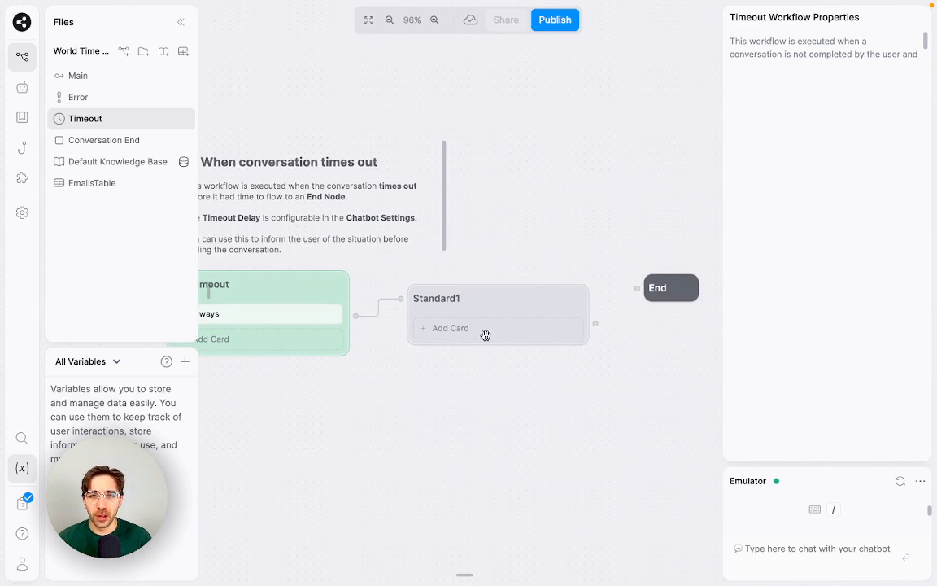
pyautogui.click(552, 326)
pyautogui.moveTo(602, 330); pyautogui.dragTo(535, 306)
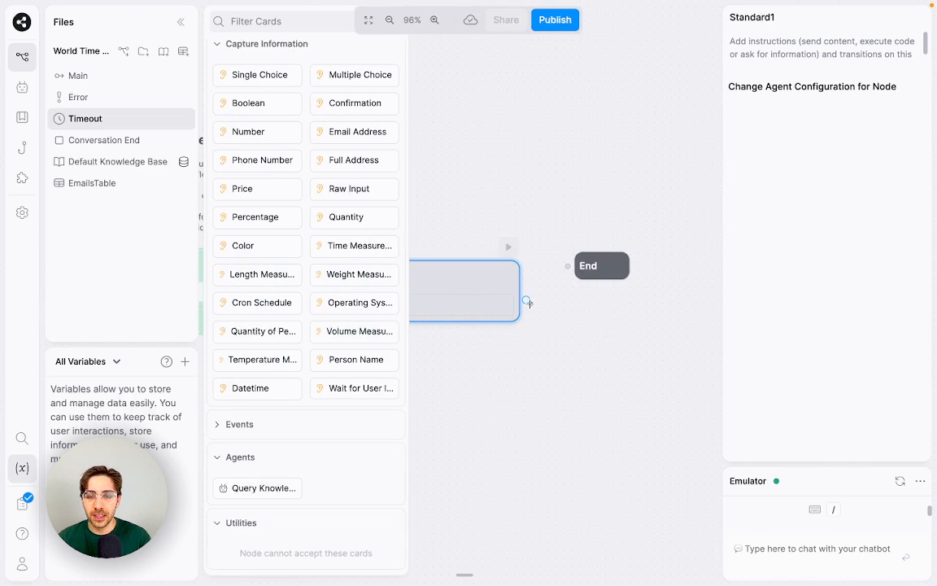
pyautogui.rightClick(536, 399)
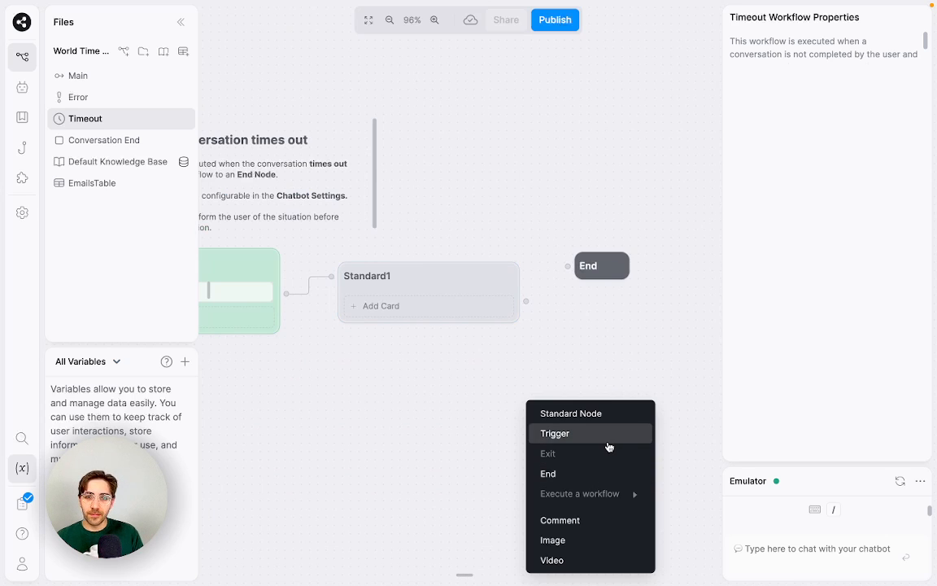
pyautogui.click(406, 305)
pyautogui.scroll(5, 280, 89)
pyautogui.scroll(1, 279, 90)
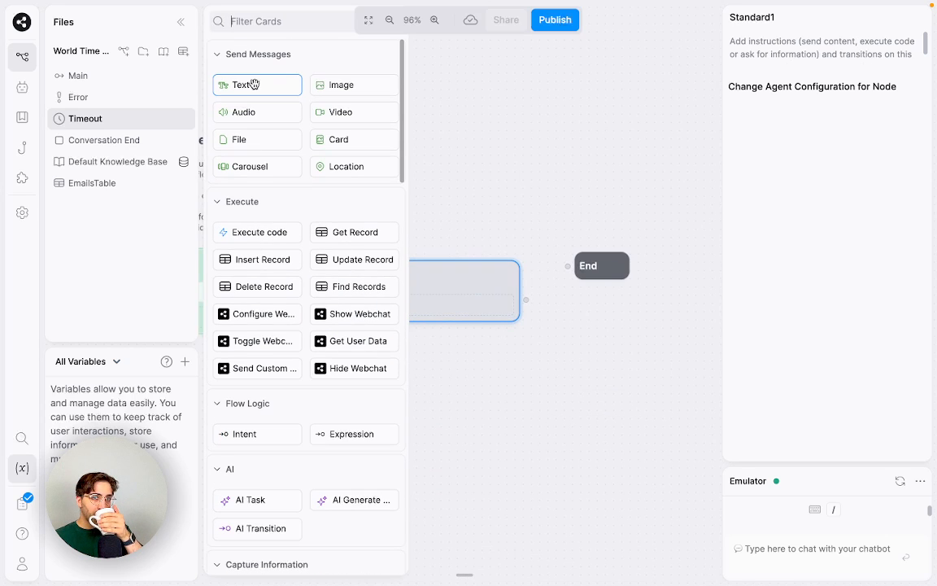
pyautogui.moveTo(247, 85); pyautogui.dragTo(438, 294)
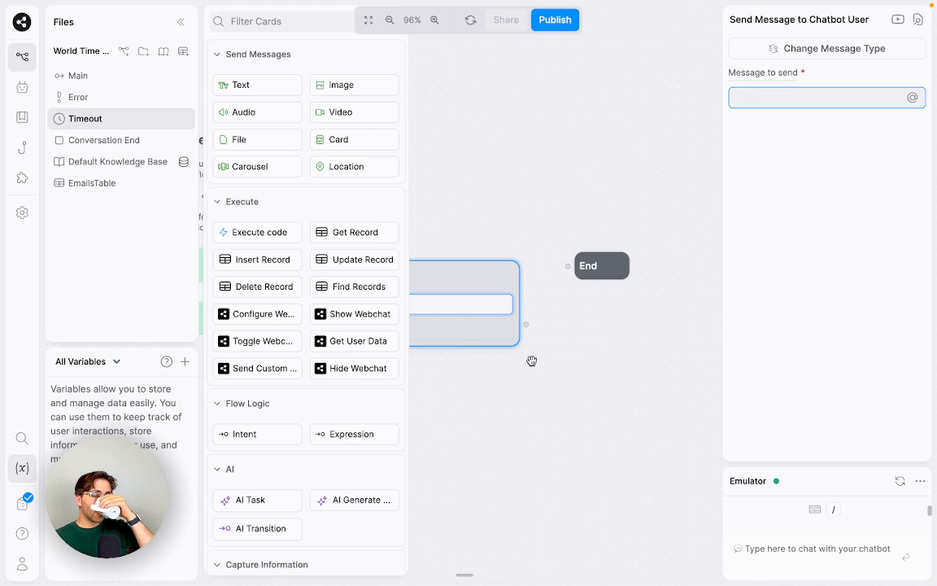
# - Delete the Standard1 node from the Timeout workflow
pyautogui.moveTo(527, 326); pyautogui.dragTo(554, 421)
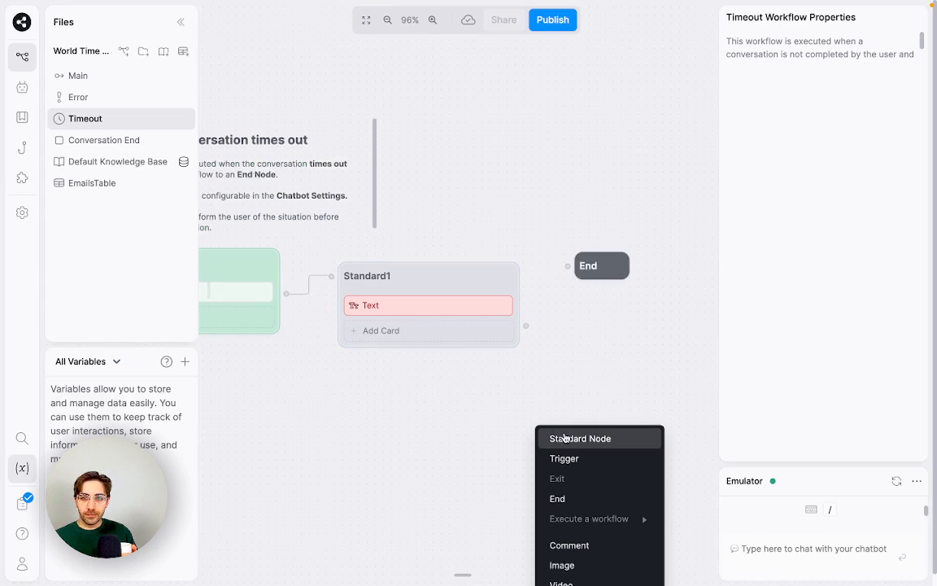
pyautogui.click(530, 315)
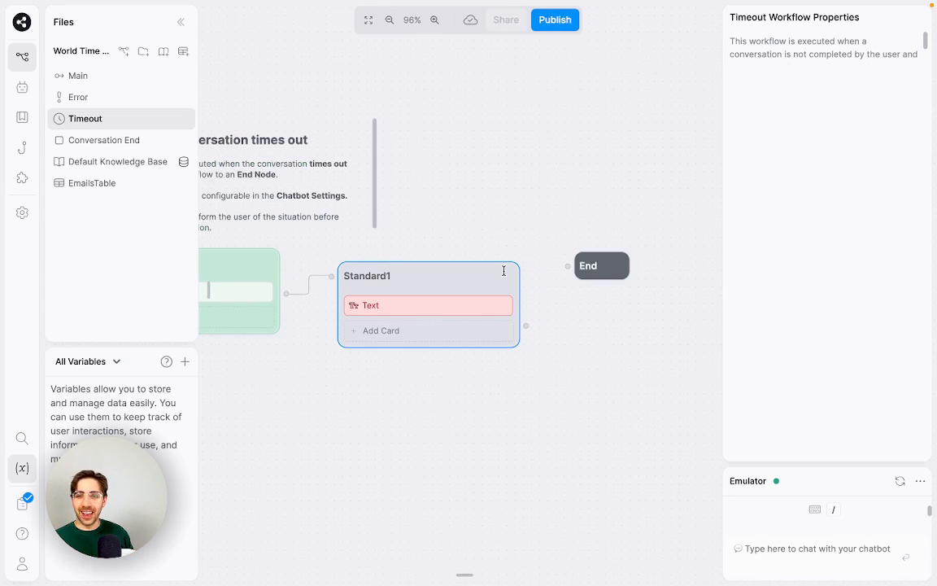
pyautogui.click(502, 270)
pyautogui.click(514, 305)
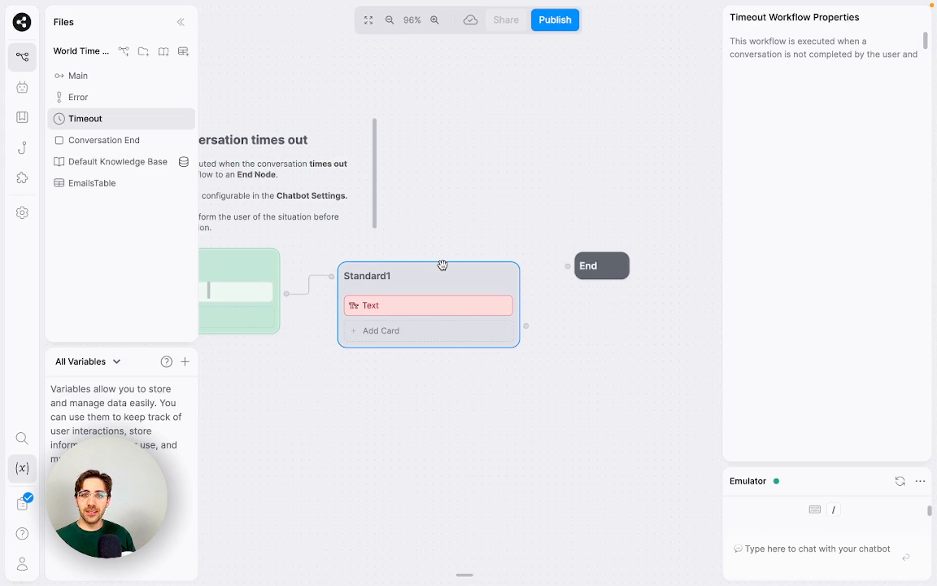
pyautogui.click(502, 270)
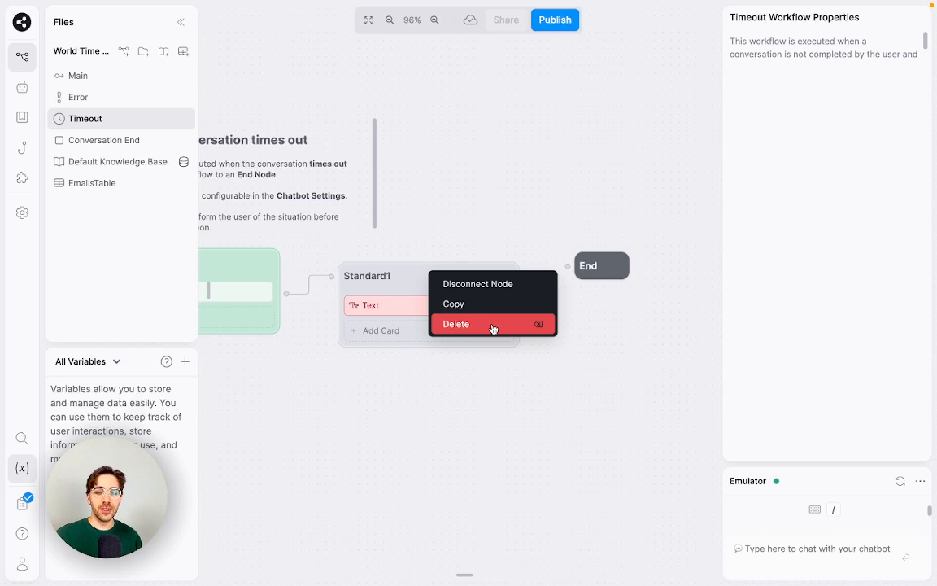
pyautogui.click(492, 328)
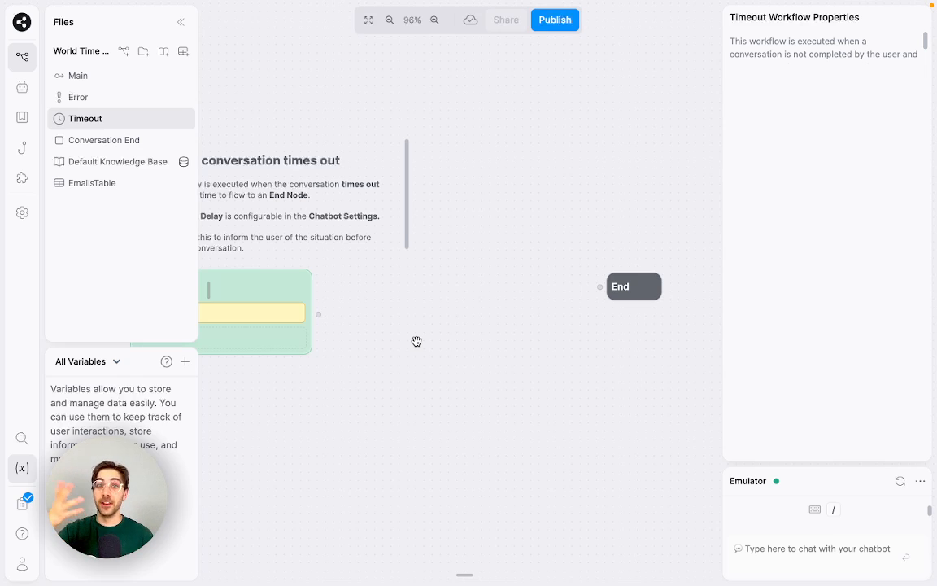
# - Open the Main workflow and examine the Paris time request in the crunching node's Execute Code card
pyautogui.click(78, 78)
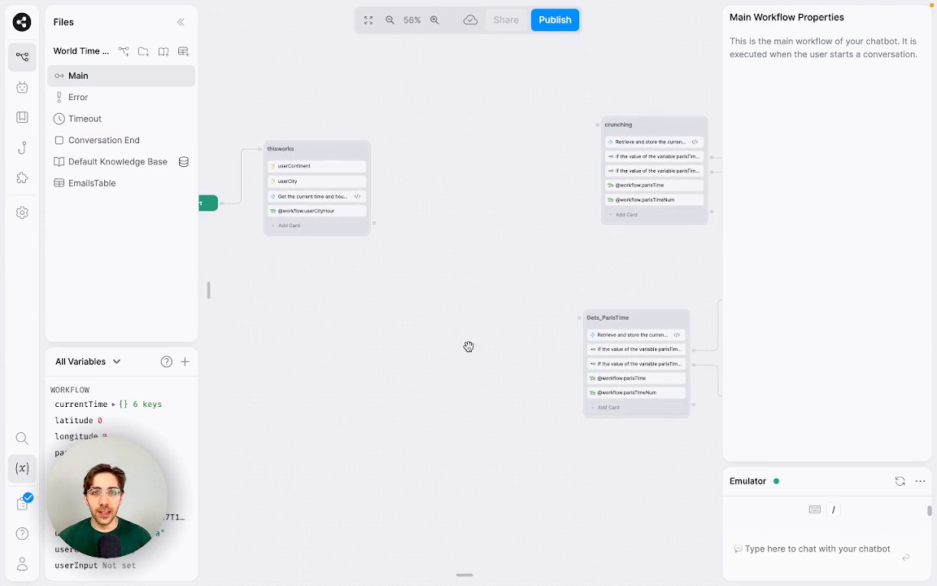
pyautogui.scroll(2, 516, 432)
pyautogui.moveTo(551, 447); pyautogui.dragTo(589, 555)
pyautogui.scroll(-1, 589, 555)
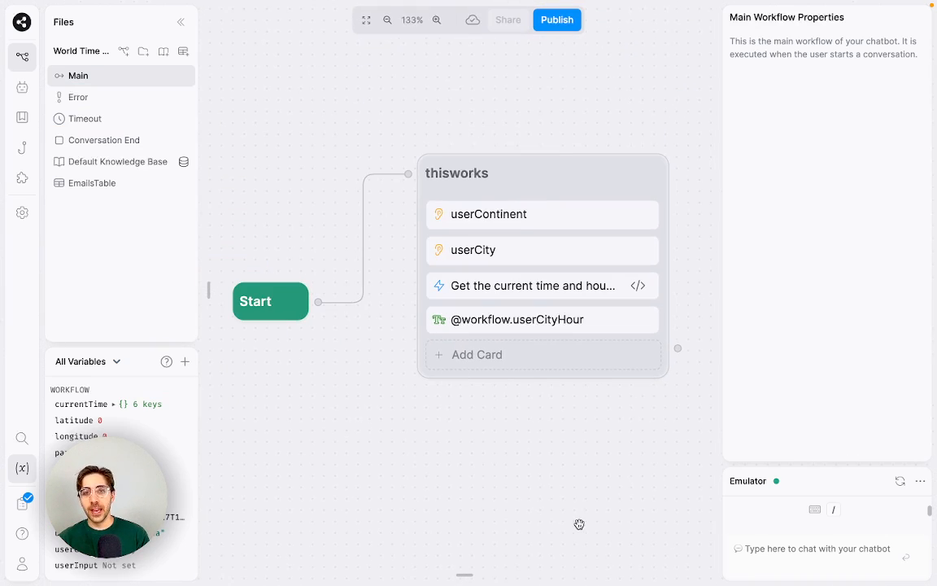
pyautogui.moveTo(669, 472); pyautogui.dragTo(321, 559)
pyautogui.scroll(-3, 479, 418)
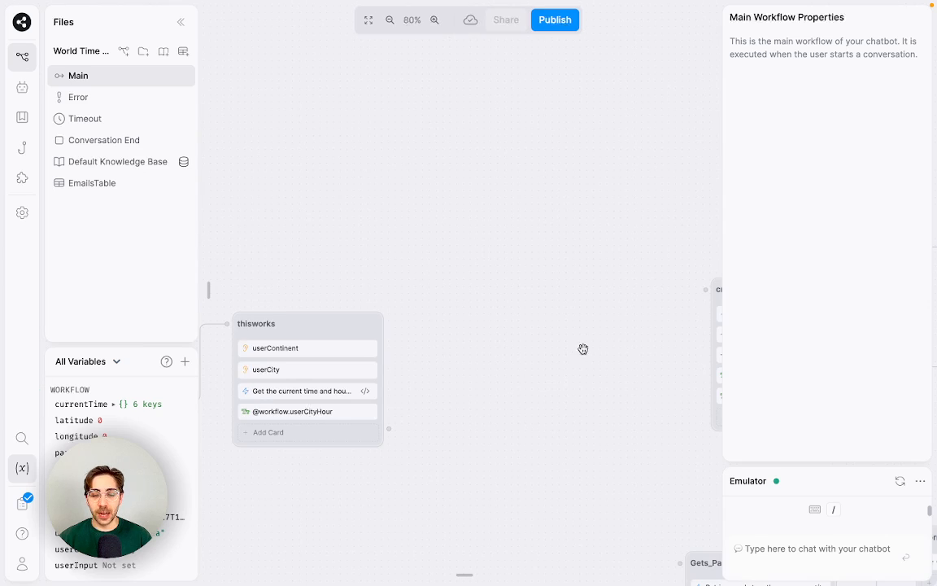
pyautogui.moveTo(583, 349); pyautogui.dragTo(263, 310)
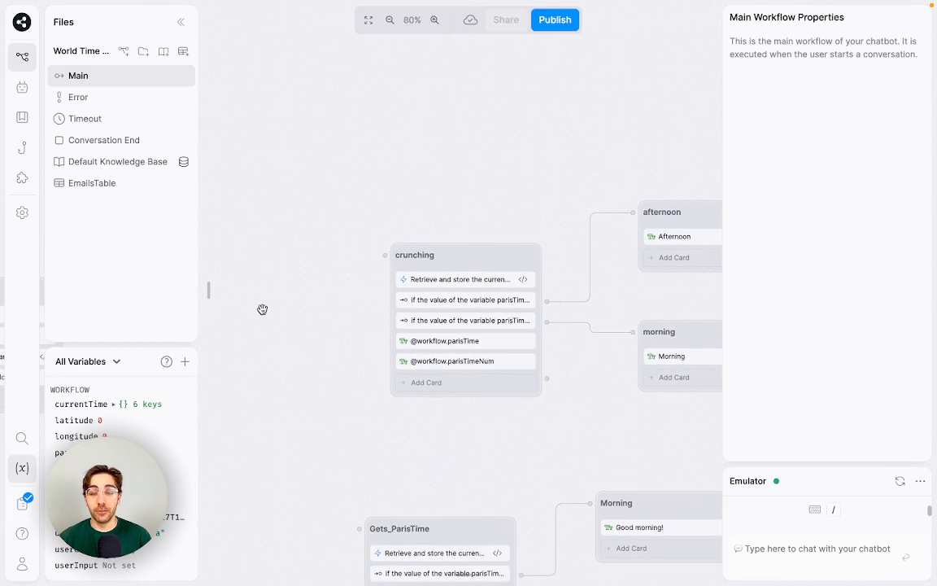
pyautogui.click(521, 278)
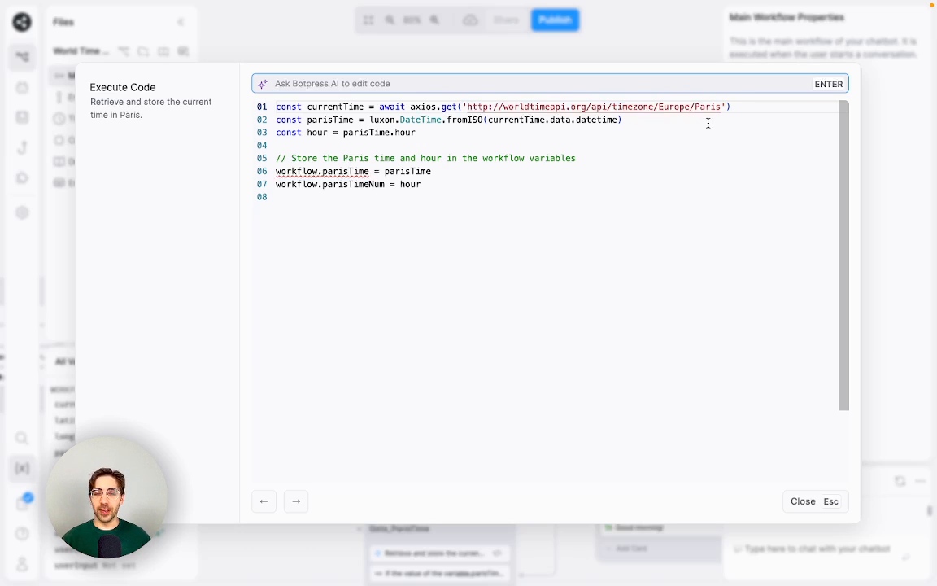
pyautogui.click(826, 503)
# - Review the capture settings of the userContinent and userCity cards in the thisworks node
pyautogui.hscroll(-5, 498, 382)
pyautogui.scroll(2, 439, 350)
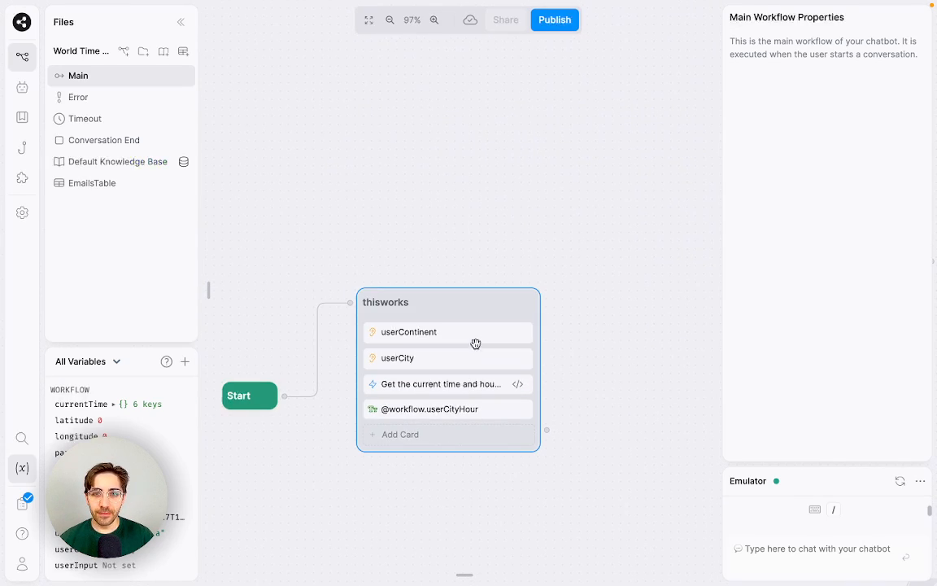
pyautogui.click(473, 335)
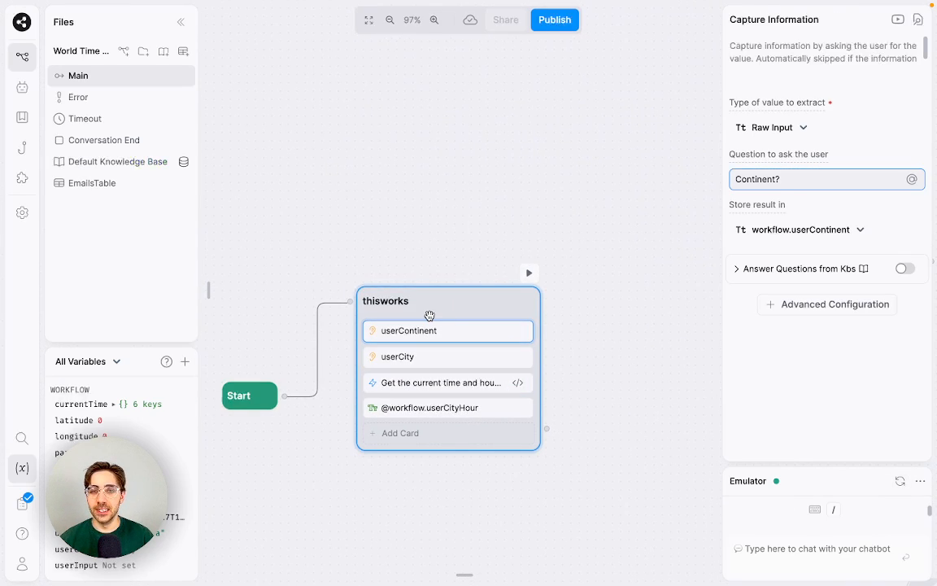
pyautogui.click(458, 357)
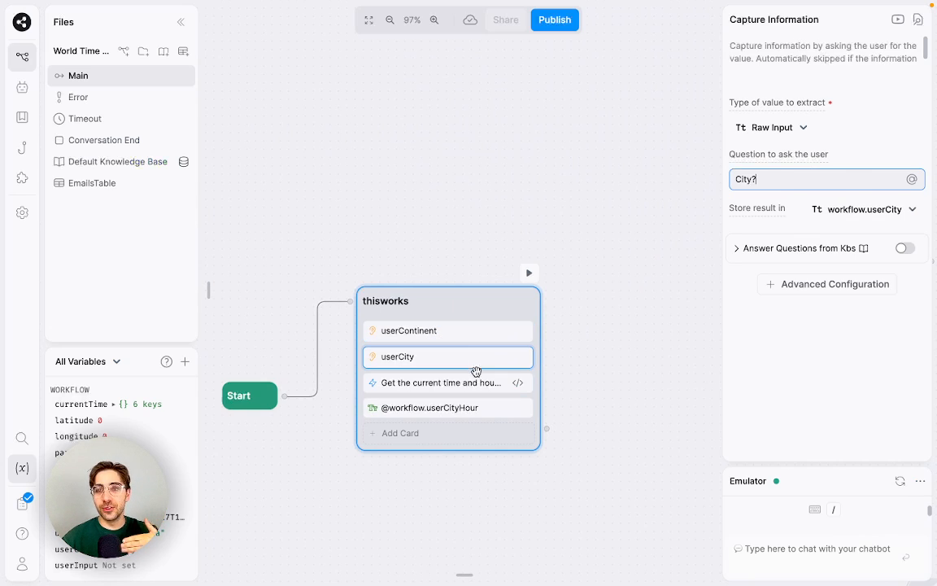
pyautogui.click(472, 356)
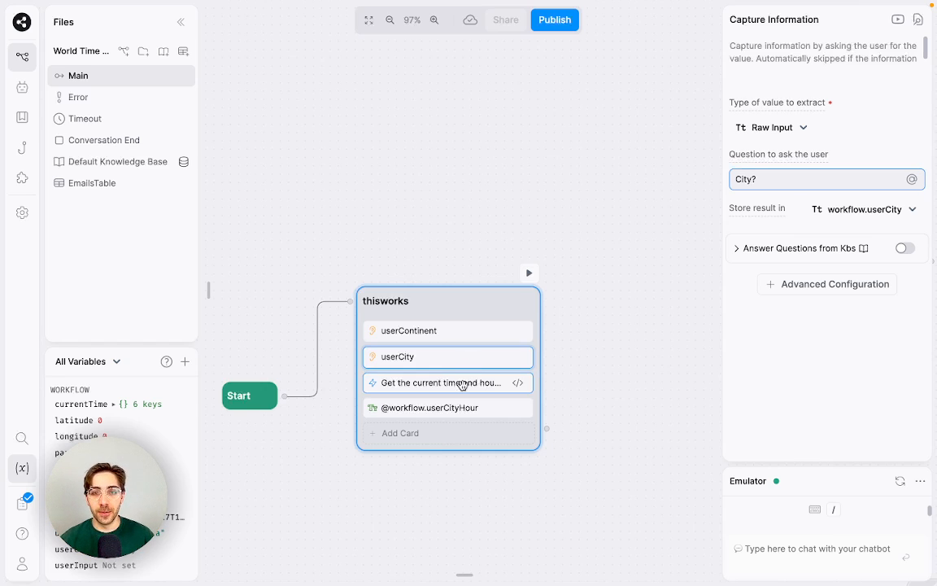
# - Examine how the thisworks node's code card inserts the continent and city variables into the worldtimeapi.org request URL
pyautogui.click(459, 384)
pyautogui.click(802, 148)
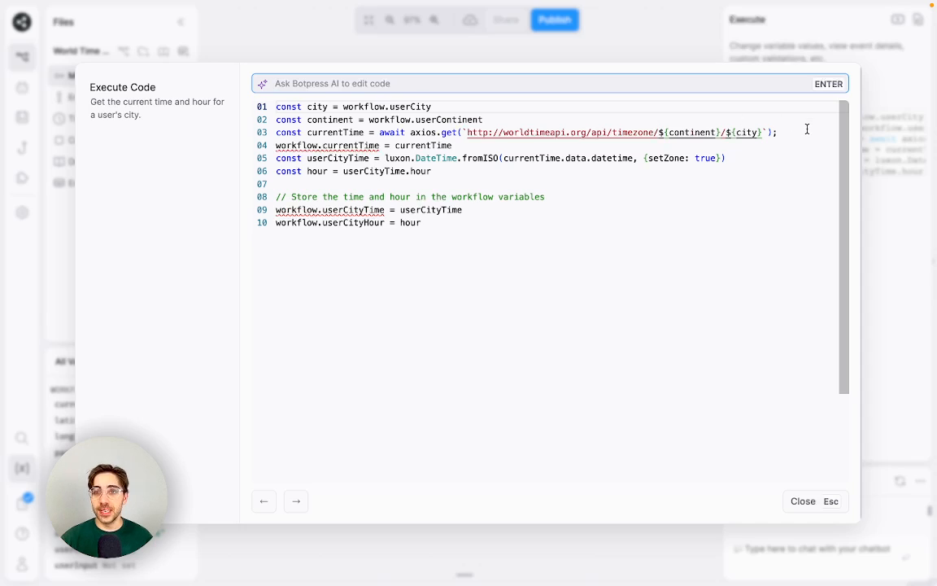
pyautogui.moveTo(806, 132); pyautogui.dragTo(268, 135)
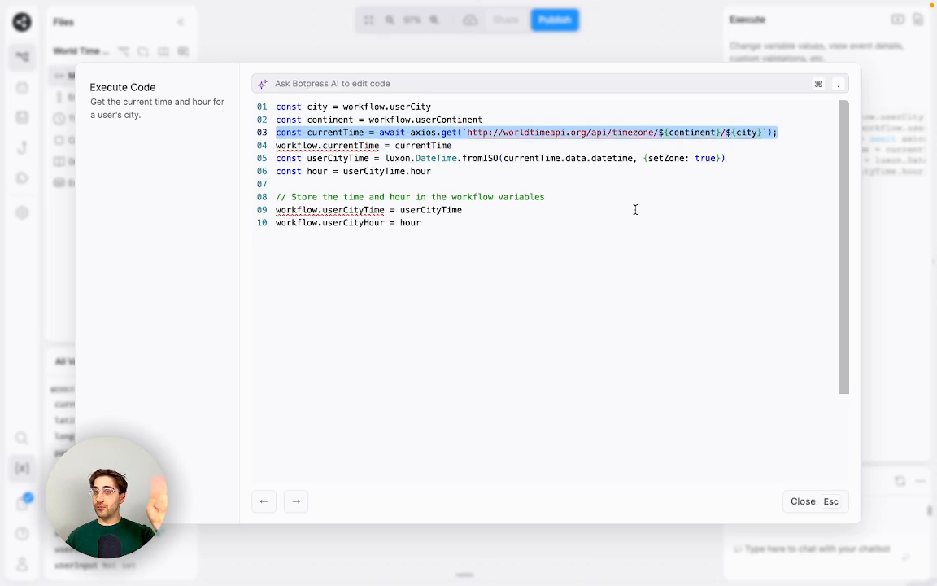
pyautogui.click(682, 173)
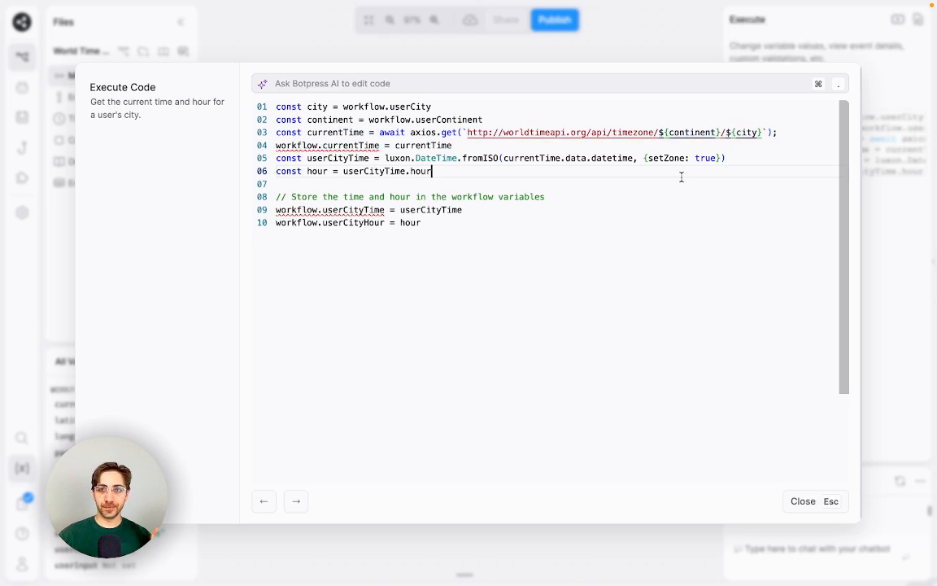
pyautogui.click(693, 132)
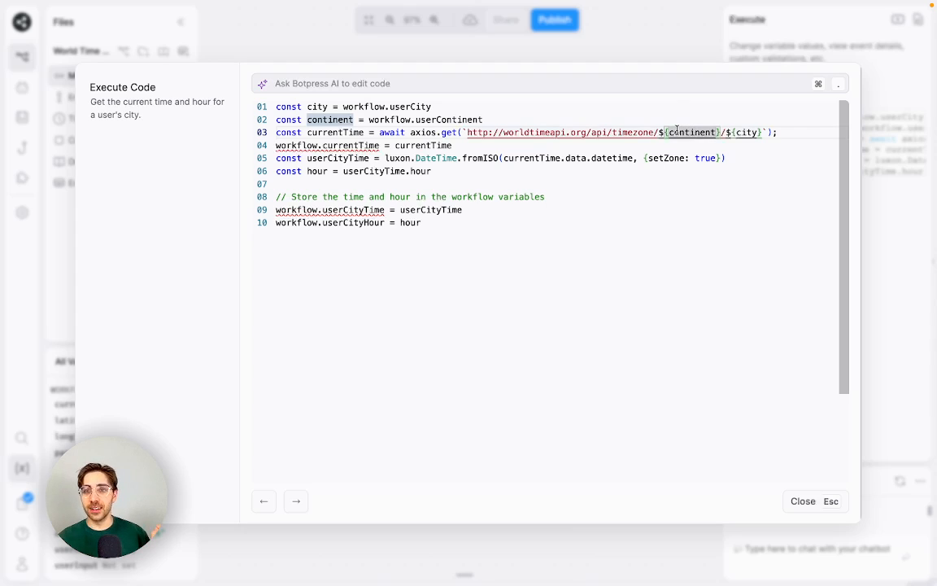
pyautogui.press('Down')
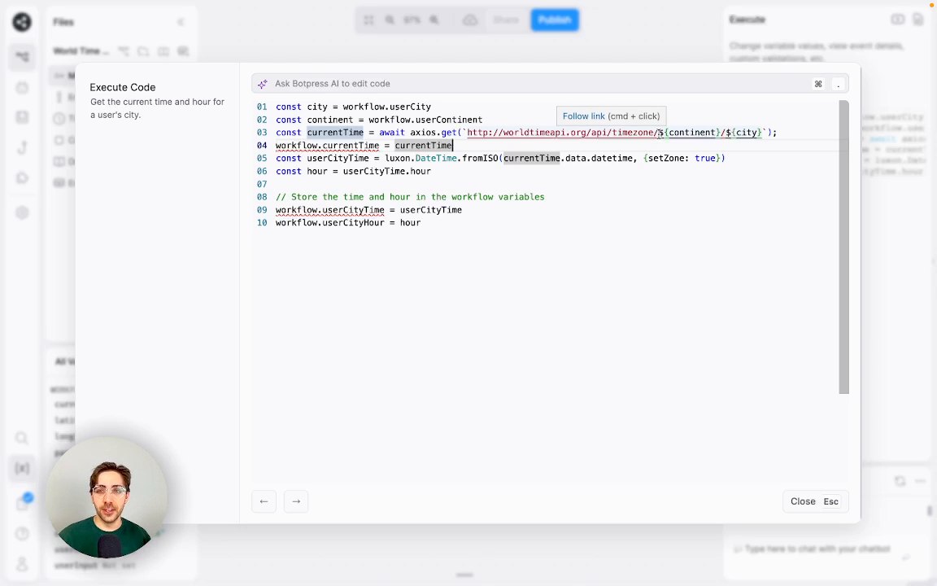
pyautogui.click(663, 132)
pyautogui.moveTo(659, 132); pyautogui.dragTo(721, 132)
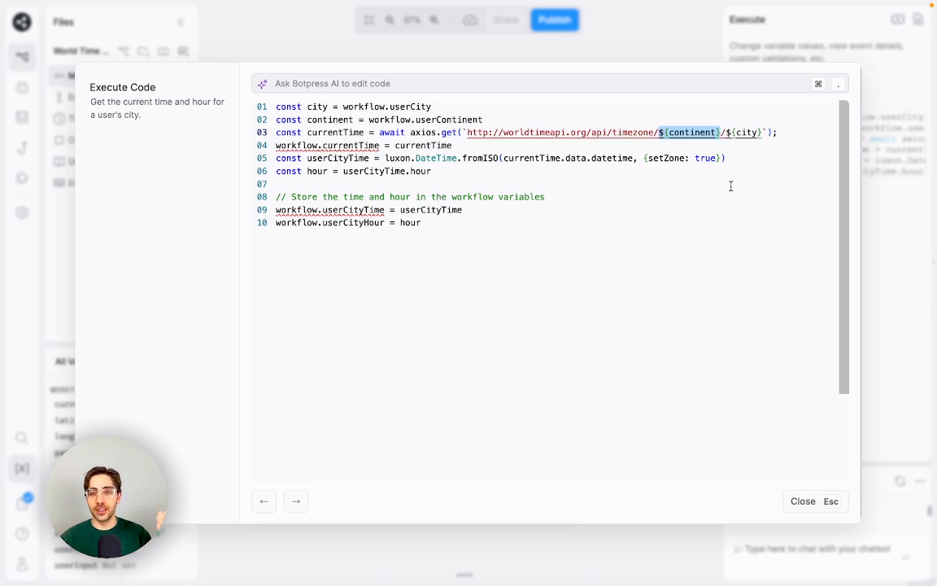
pyautogui.click(725, 132)
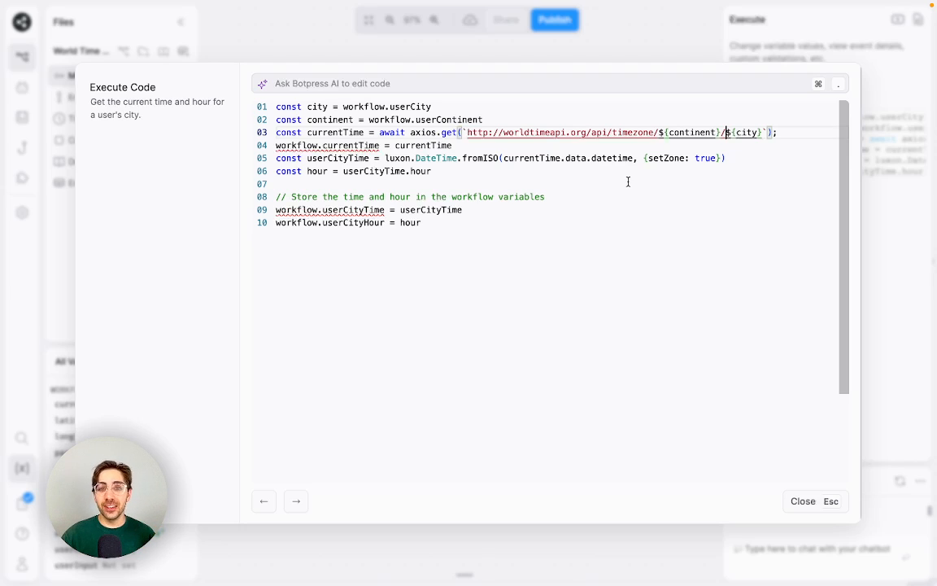
pyautogui.click(802, 501)
# - Compare the user question and result variable of the userContinent card with those of the userCity card
pyautogui.click(483, 339)
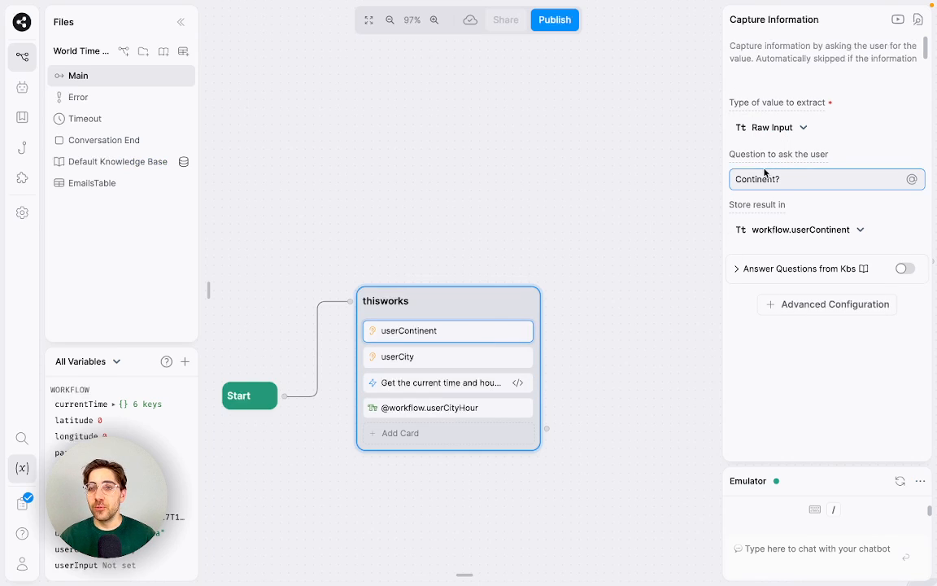
pyautogui.click(477, 354)
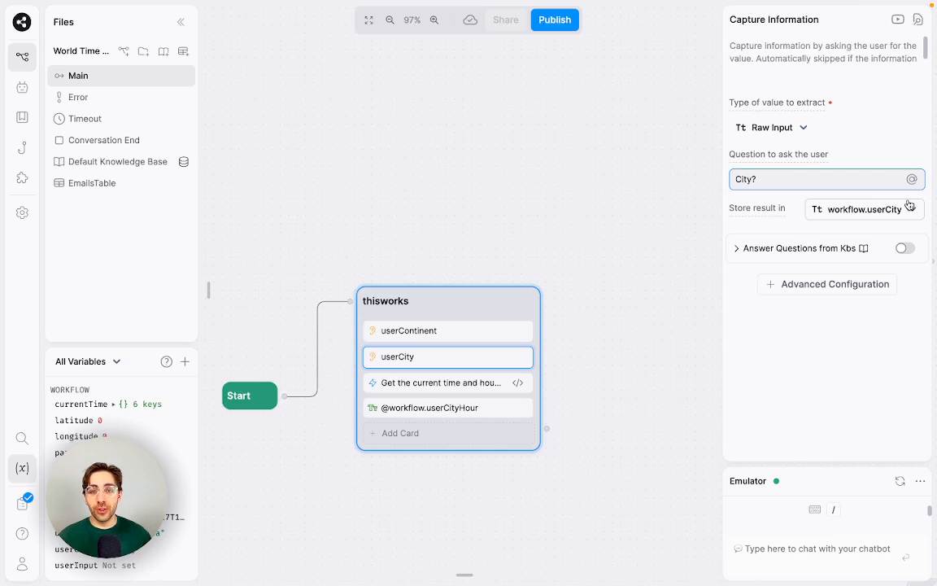
pyautogui.click(496, 331)
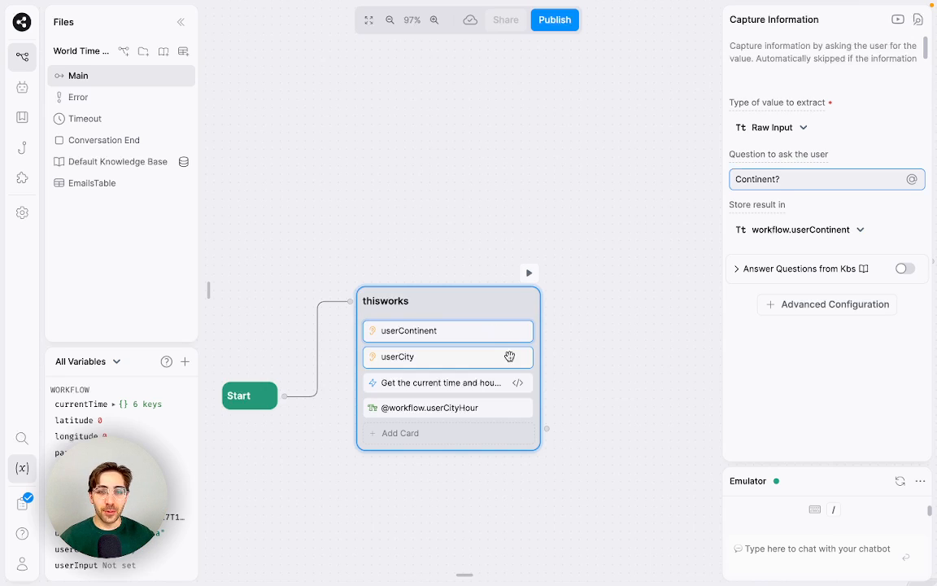
# - Examine how the thisworks node's code card assigns workflow.userCity and workflow.userContinent to its city and continent constants
pyautogui.click(519, 383)
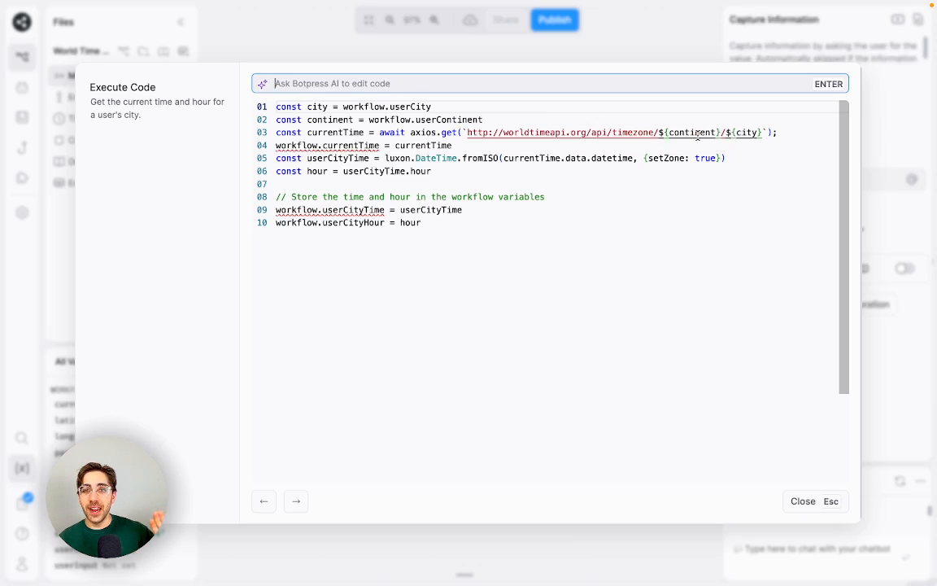
pyautogui.click(309, 106)
pyautogui.click(379, 107)
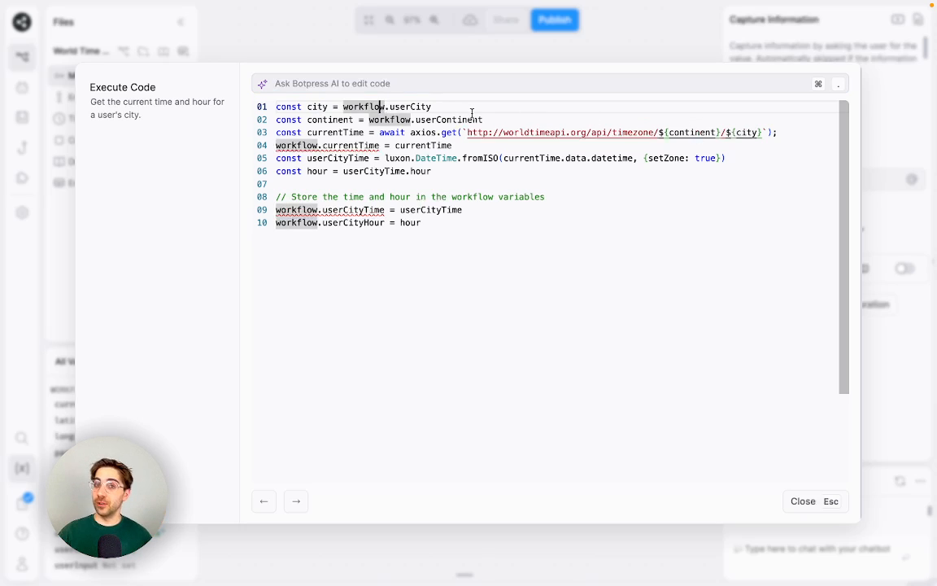
pyautogui.moveTo(431, 106); pyautogui.dragTo(343, 107)
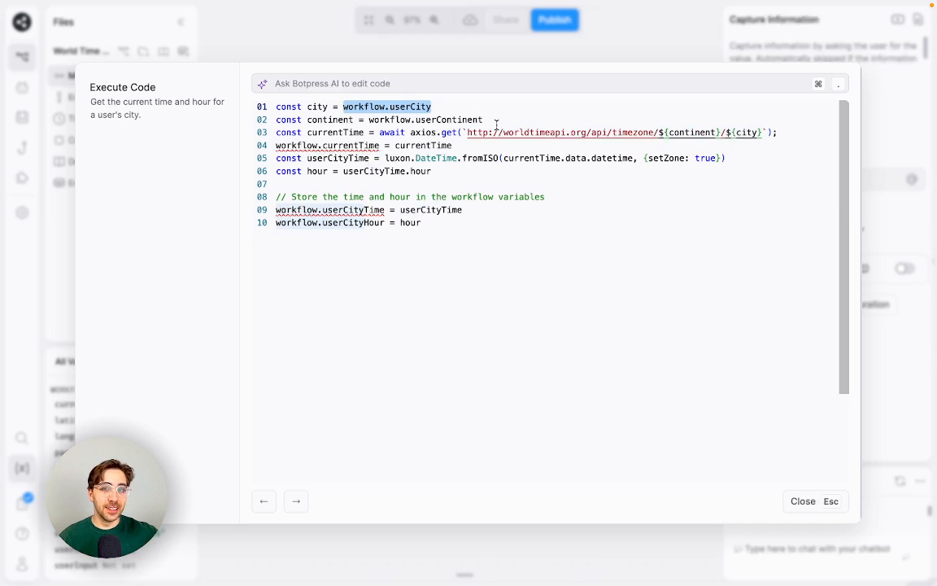
pyautogui.moveTo(483, 119); pyautogui.dragTo(418, 120)
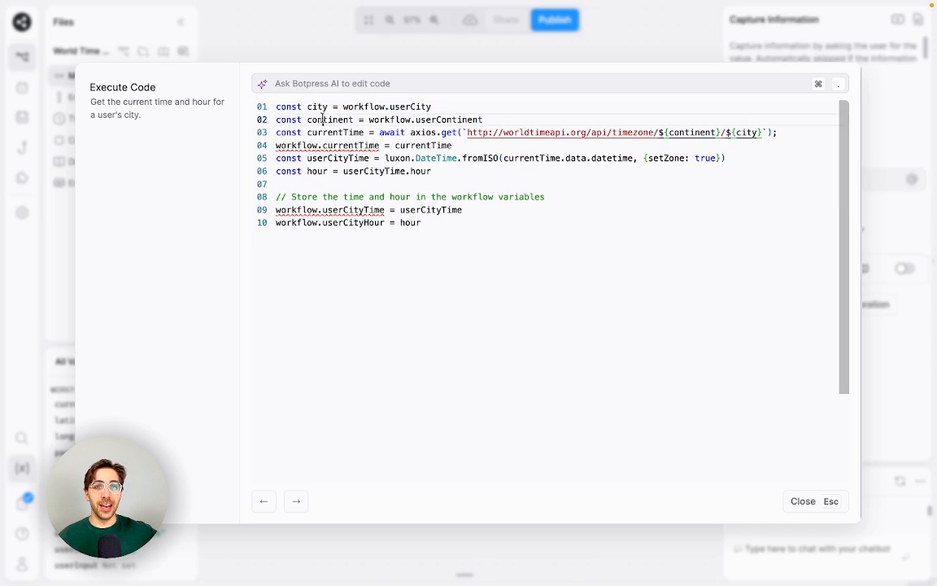
pyautogui.doubleClick(322, 120)
pyautogui.click(388, 119)
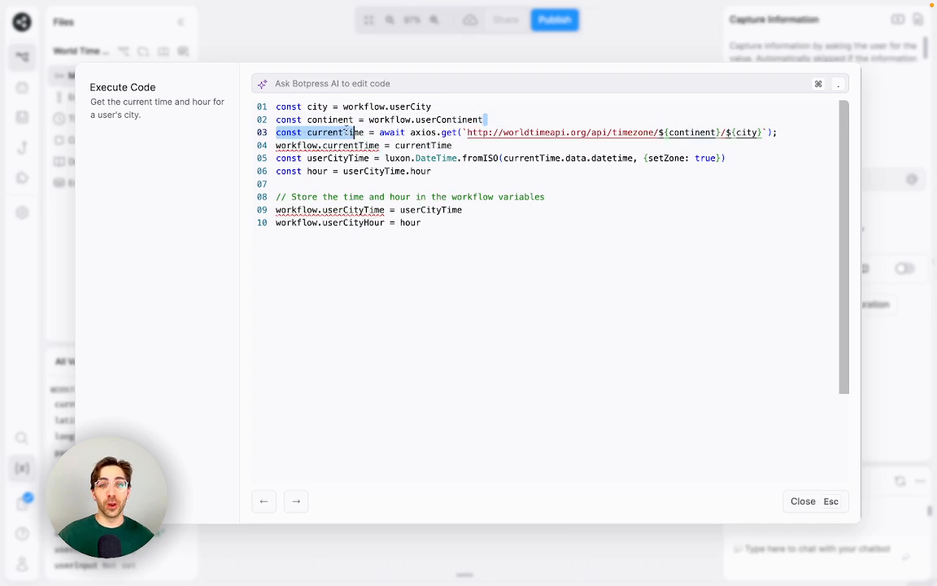
pyautogui.moveTo(484, 119); pyautogui.dragTo(362, 119)
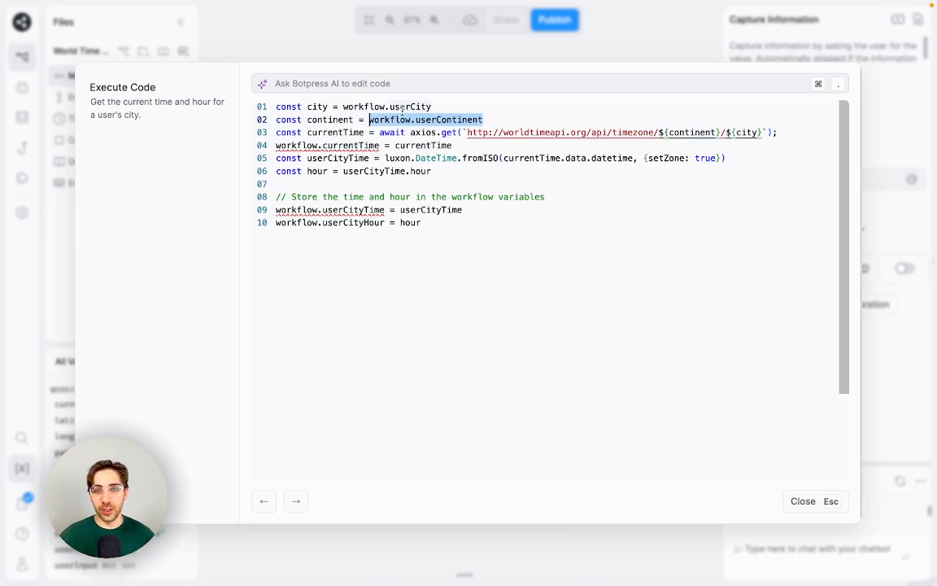
pyautogui.click(535, 114)
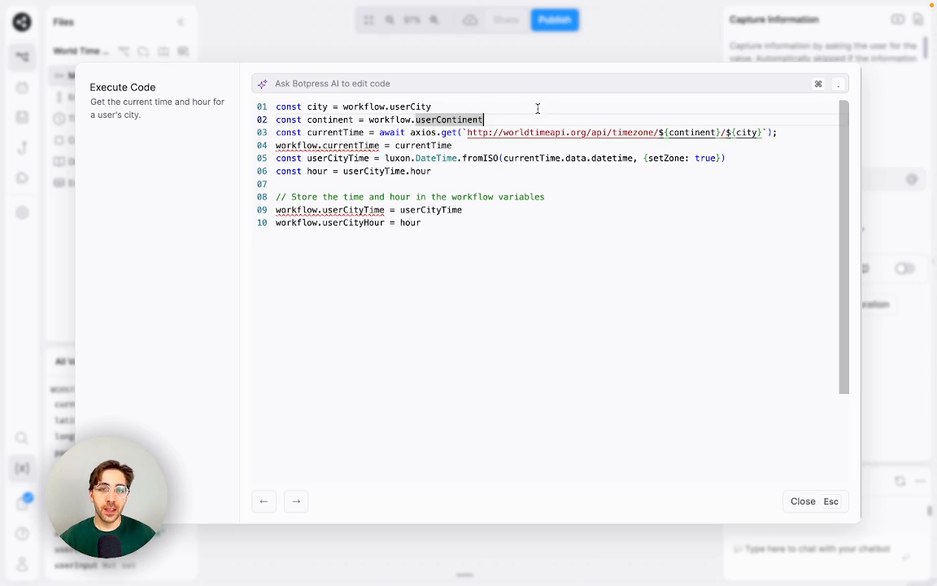
pyautogui.click(346, 107)
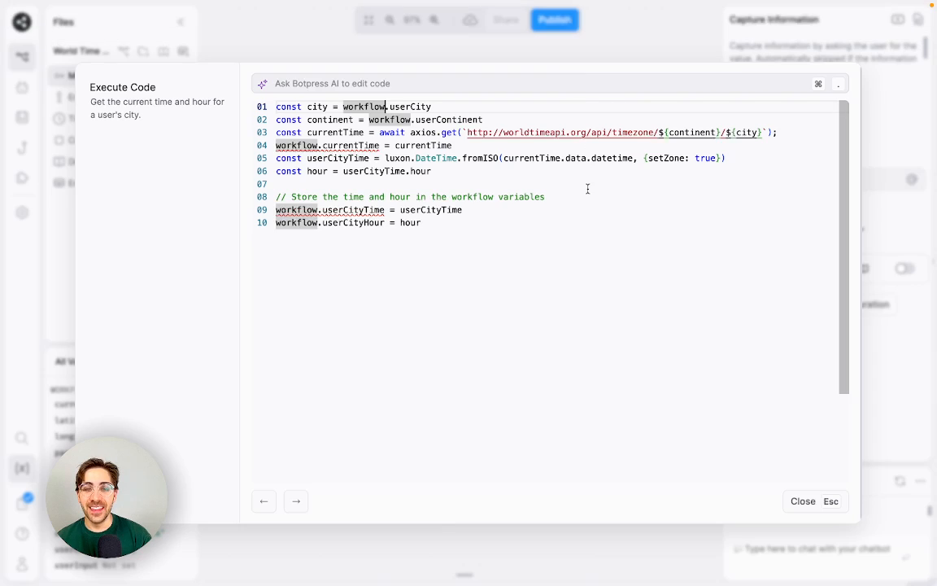
pyautogui.click(496, 223)
pyautogui.click(802, 501)
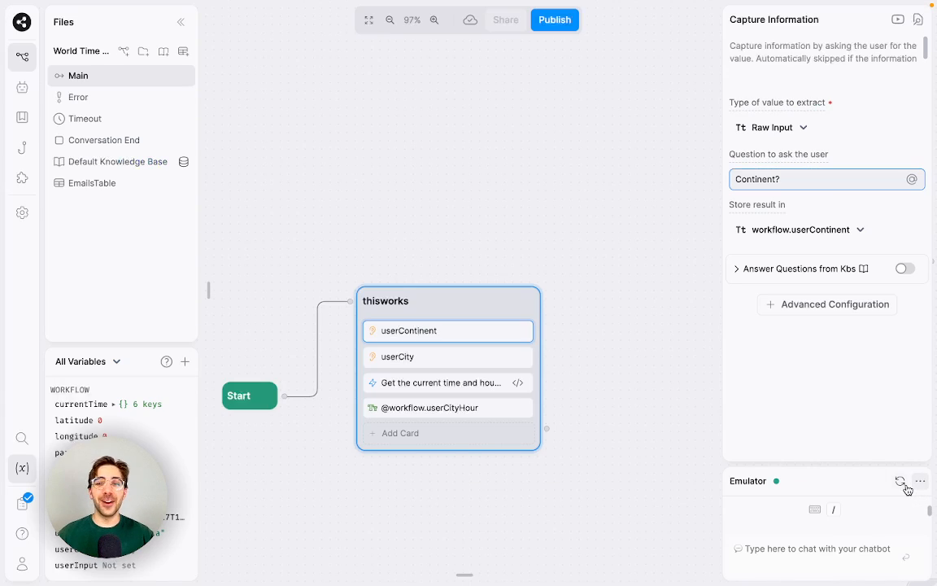
# - Test the bot in a new emulator conversation with Hi, answering Europe for the continent and Berlin for the city
pyautogui.click(863, 544)
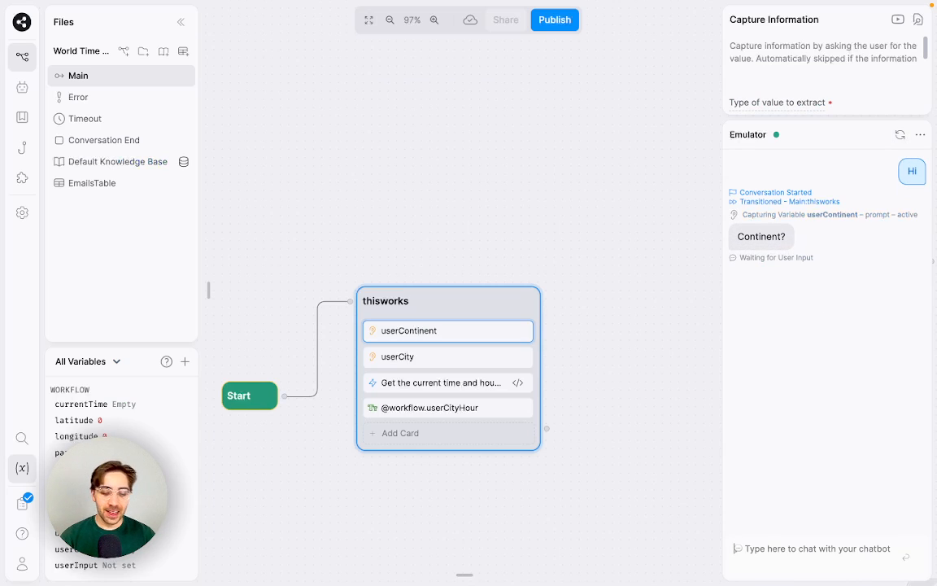
pyautogui.write('Europe')
pyautogui.press('Return')
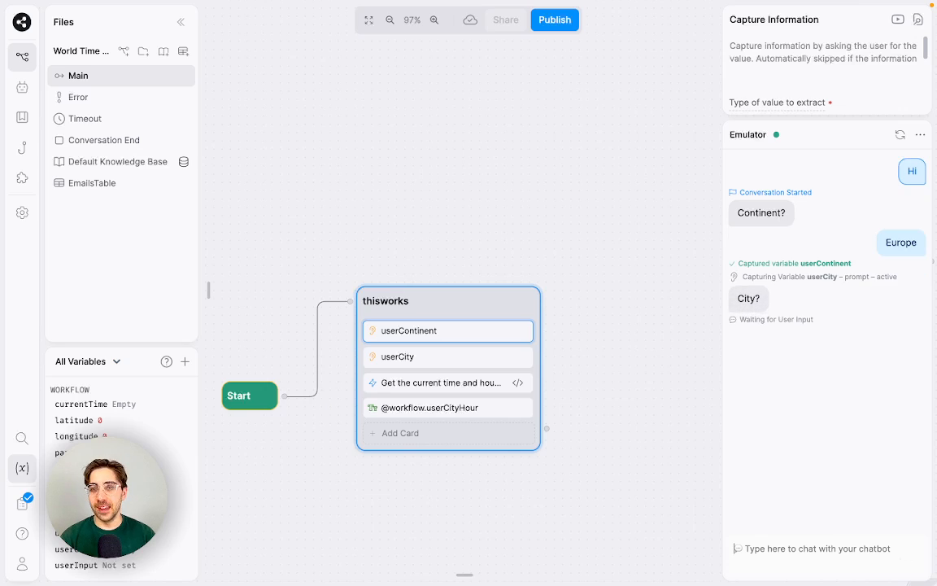
pyautogui.write('Berlin')
pyautogui.press('Return')
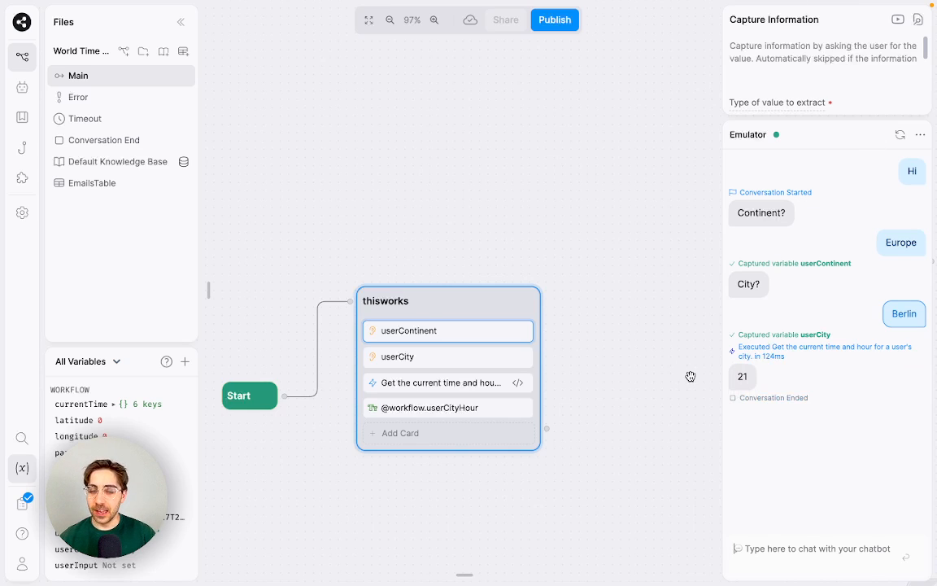
pyautogui.moveTo(621, 338); pyautogui.dragTo(572, 233)
pyautogui.scroll(-1, 632, 333)
pyautogui.hscroll(-2, 645, 383)
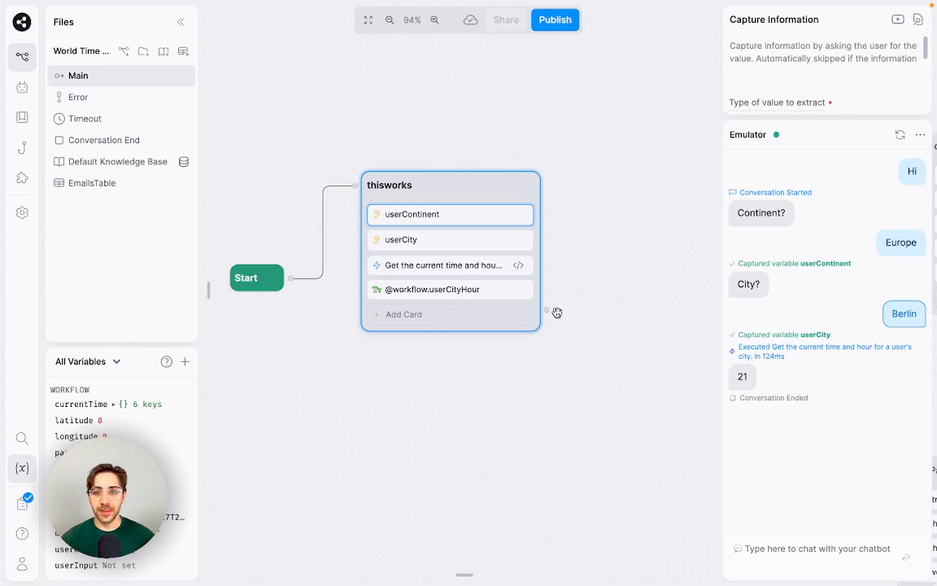
pyautogui.click(204, 301)
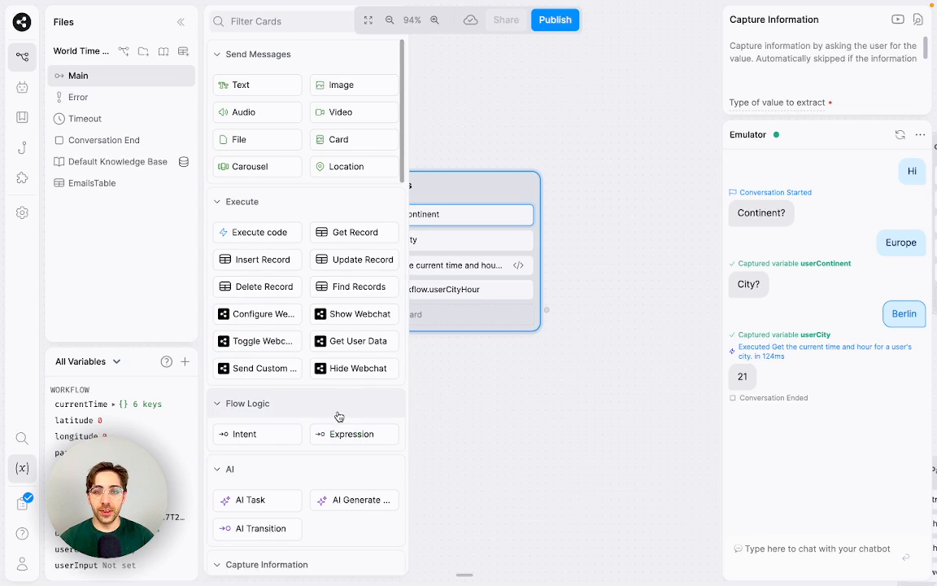
pyautogui.moveTo(346, 432); pyautogui.dragTo(505, 275)
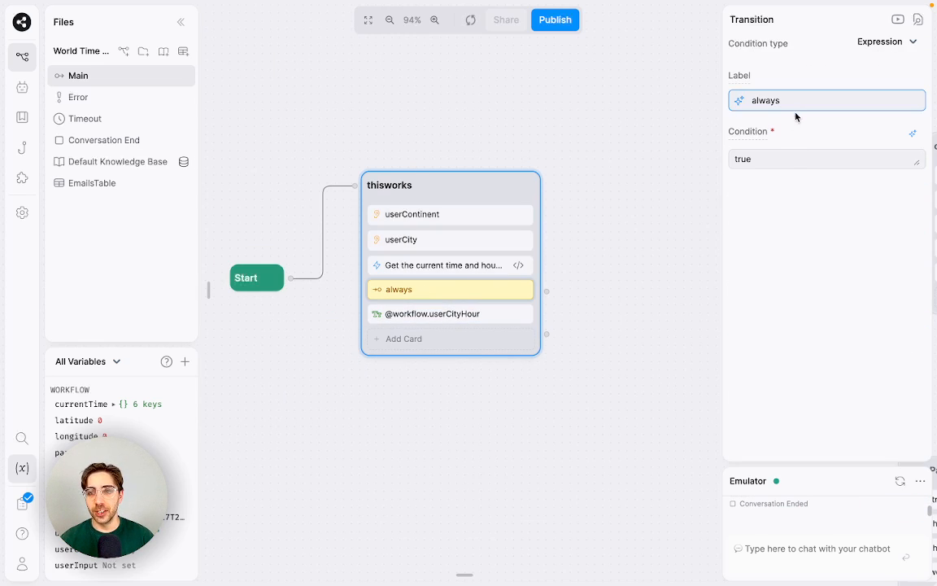
# - Generate the transition's condition from the label "if the value of variable userCityHour is between 0 and 12"
pyautogui.doubleClick(728, 98)
pyautogui.write('if the')
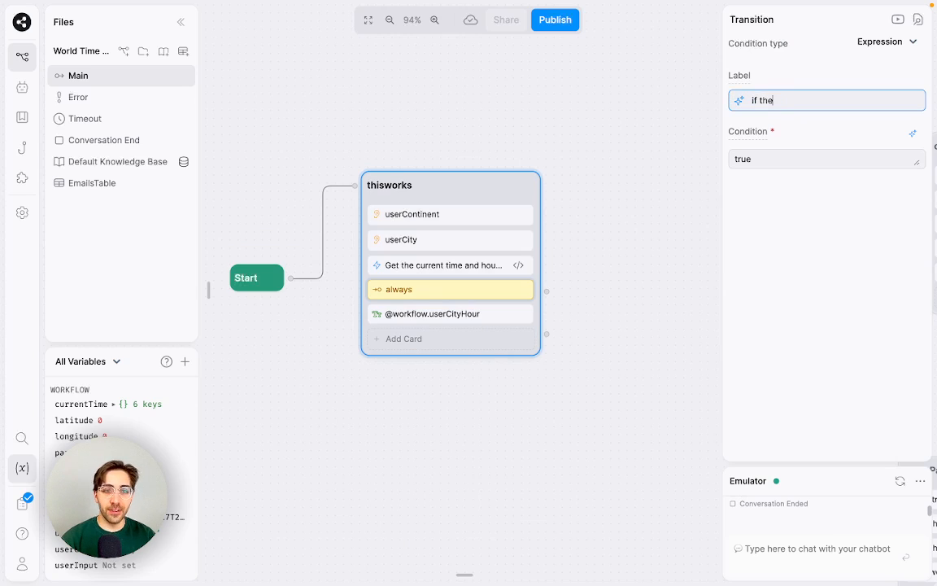
pyautogui.write(' value of variable ')
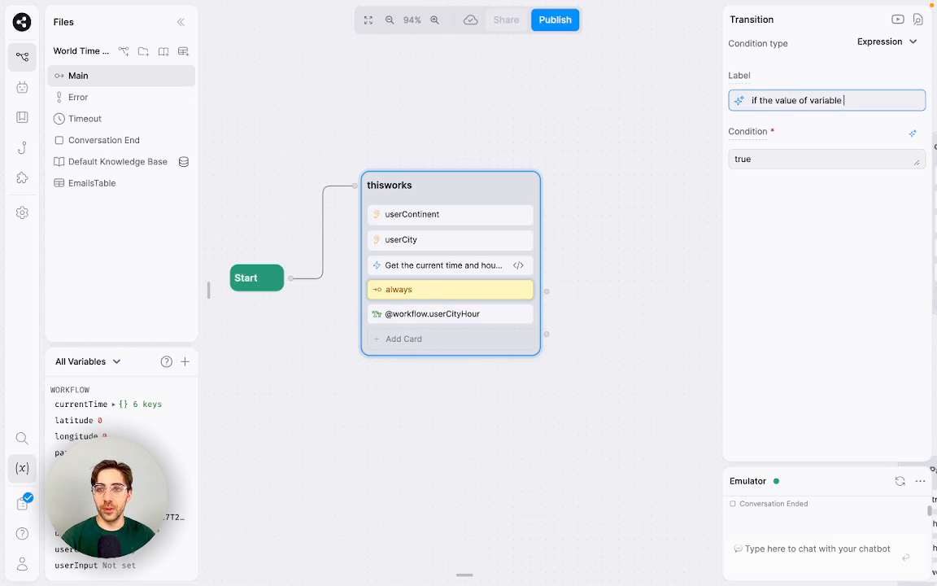
pyautogui.write('userCityHour is between 0 and 12')
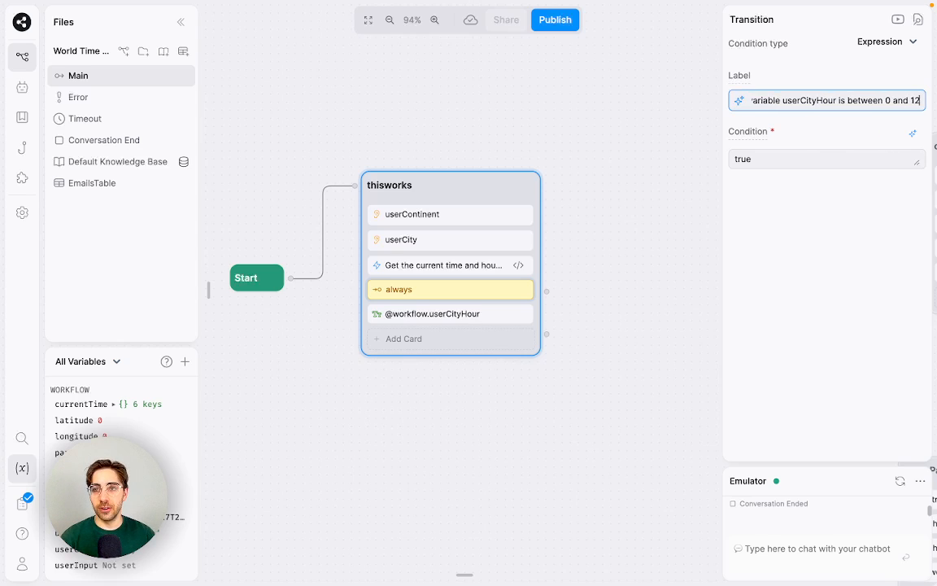
pyautogui.press('Return')
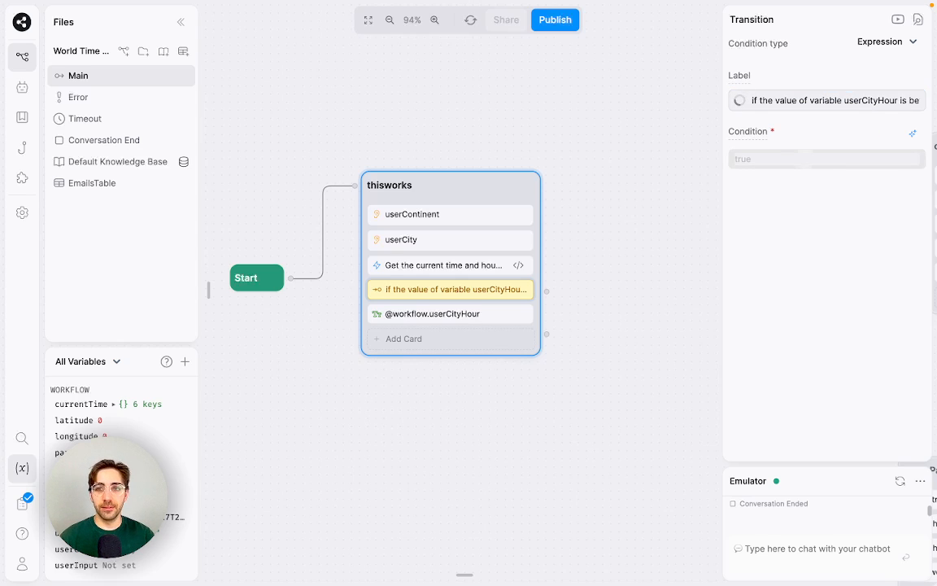
# - Add a second Expression transition card directly below the first one in the thisworks node
pyautogui.moveTo(210, 179)
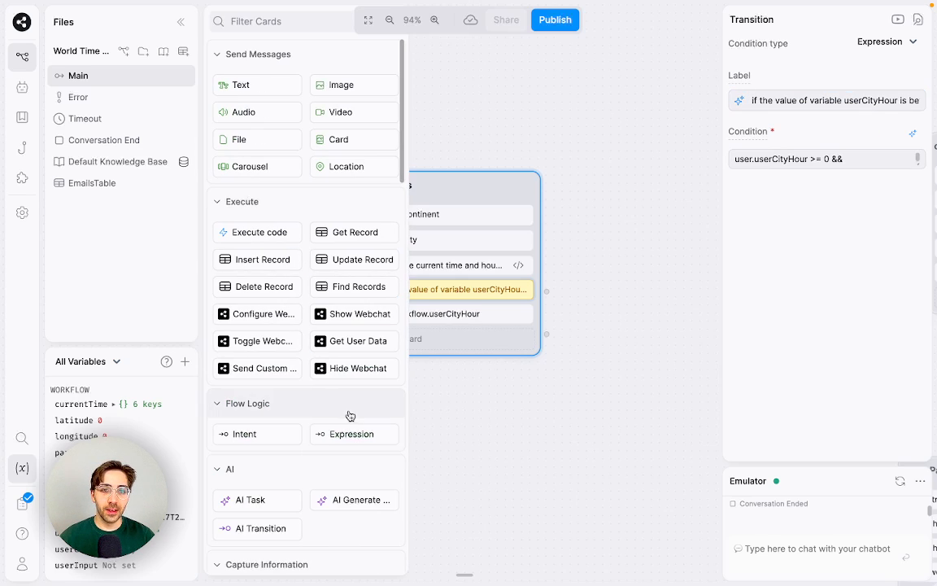
pyautogui.moveTo(350, 434); pyautogui.dragTo(456, 314)
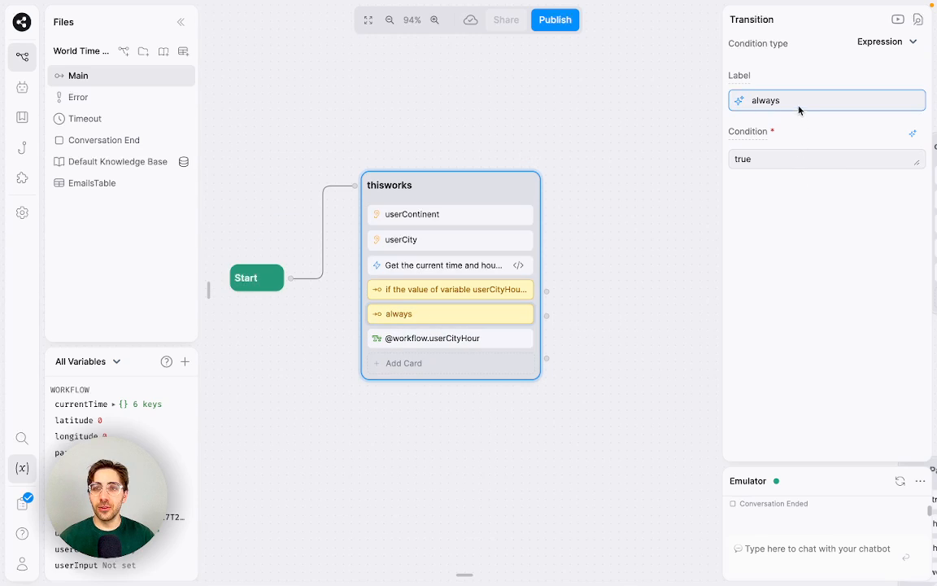
pyautogui.moveTo(798, 100); pyautogui.dragTo(732, 100)
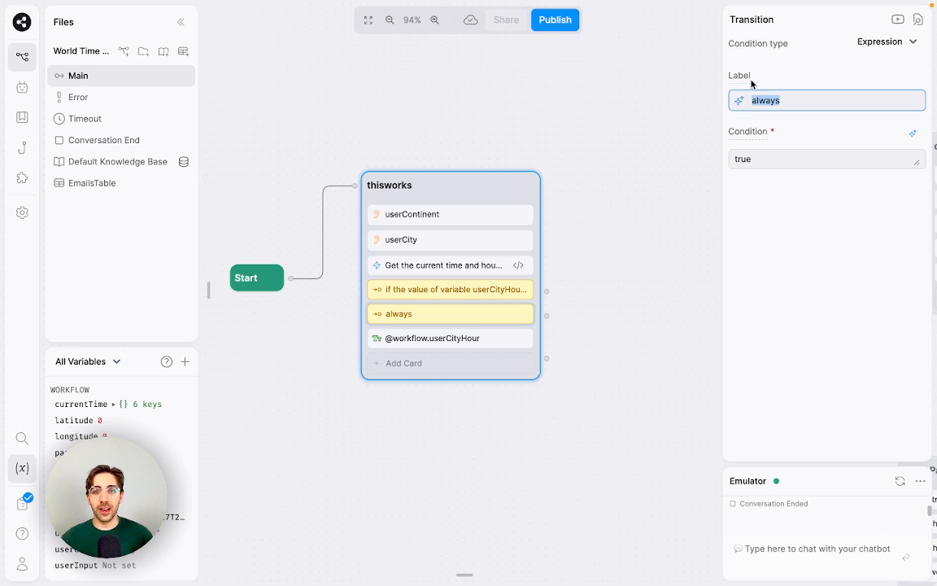
# - Compare the thisworks node's transition cards with the parisTime transitions and branches of the crunching node
pyautogui.scroll(5, 455, 264)
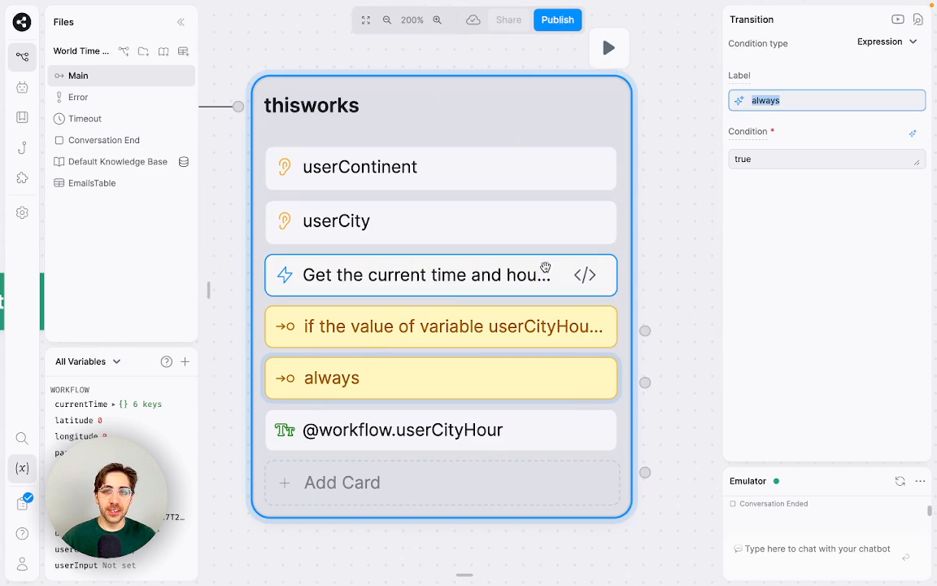
pyautogui.scroll(-1, 662, 248)
pyautogui.scroll(-2, 662, 250)
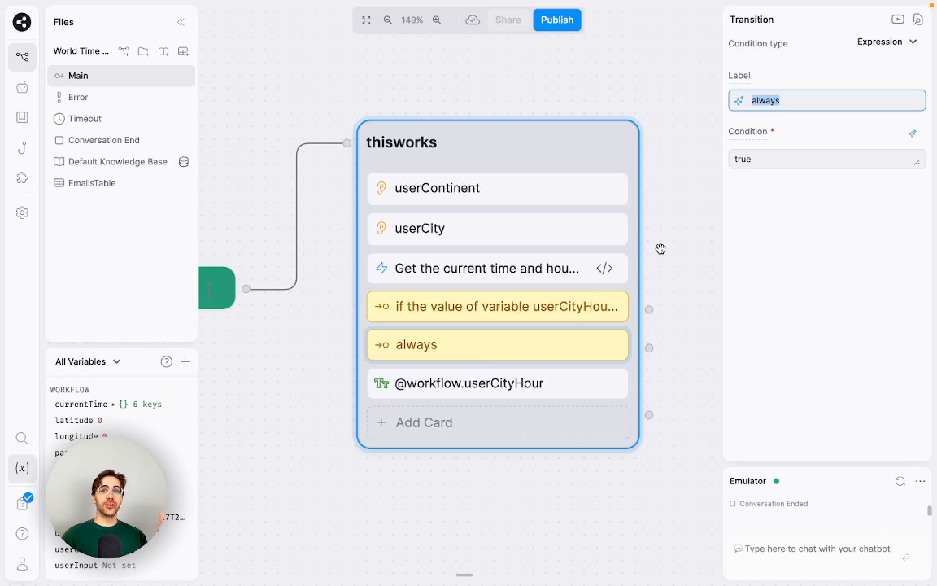
pyautogui.scroll(-10, 613, 299)
pyautogui.moveTo(677, 247); pyautogui.dragTo(354, 387)
pyautogui.moveTo(540, 367); pyautogui.dragTo(350, 426)
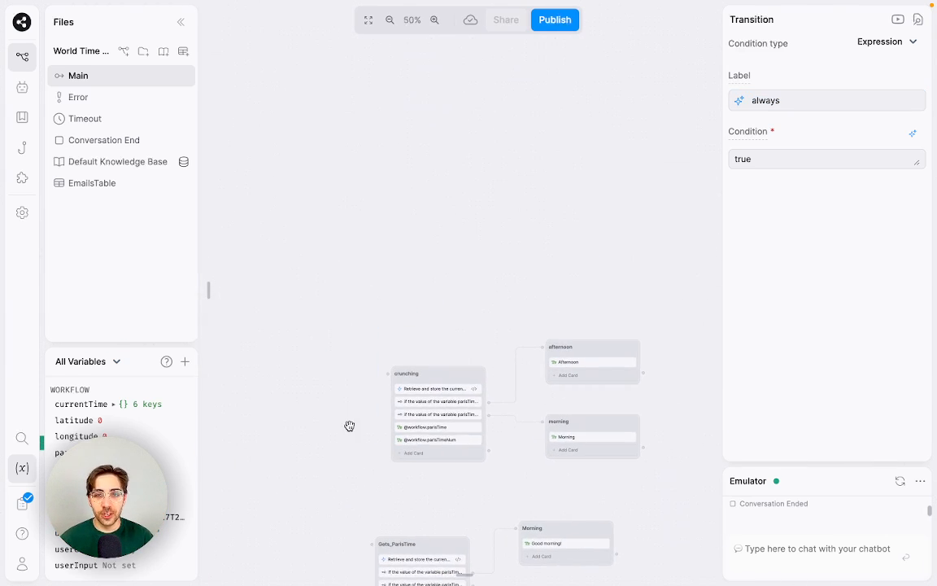
pyautogui.scroll(10, 423, 442)
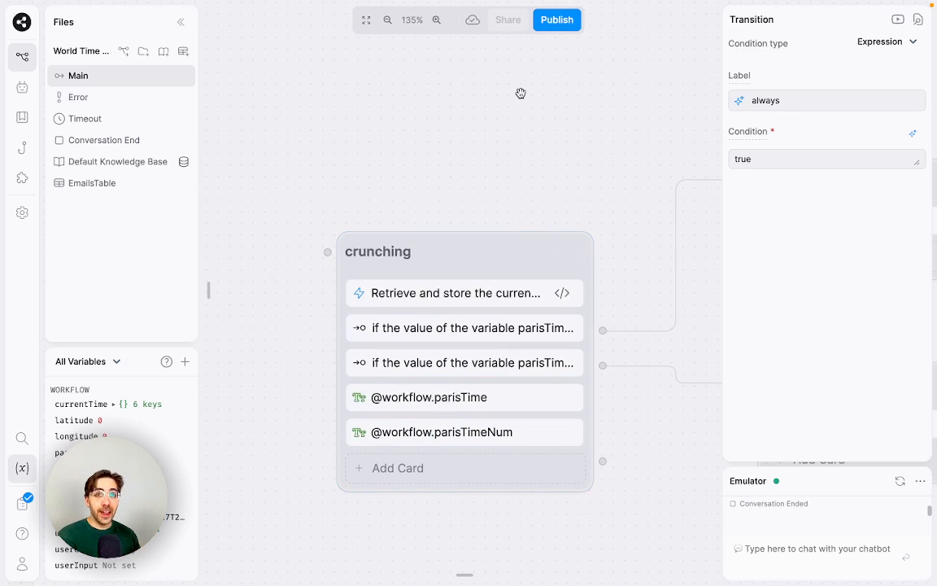
pyautogui.hscroll(-10, 521, 93)
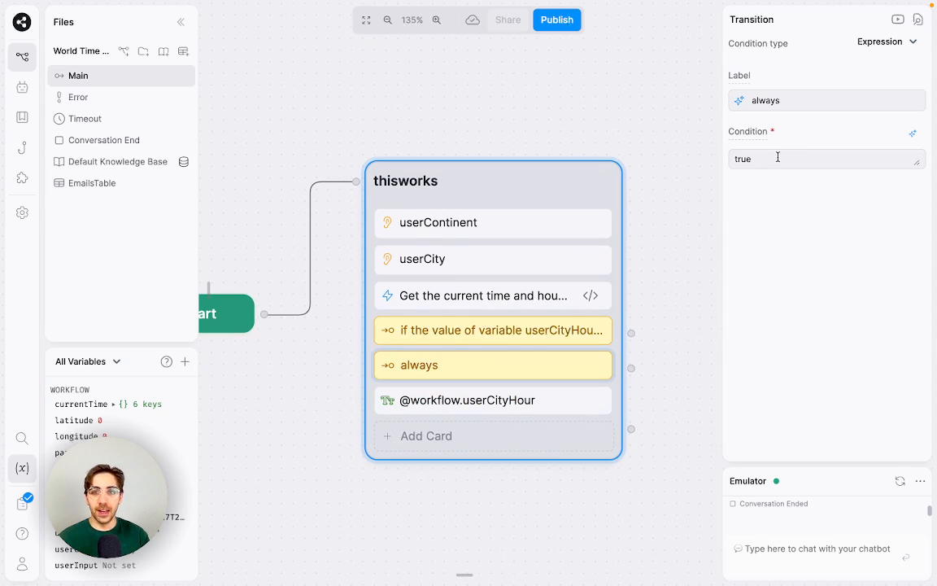
# - Generate the second transition's condition from the label "if the value of the variable userCityHour is between 12 and 24"
pyautogui.doubleClick(819, 100)
pyautogui.write('if the valua')
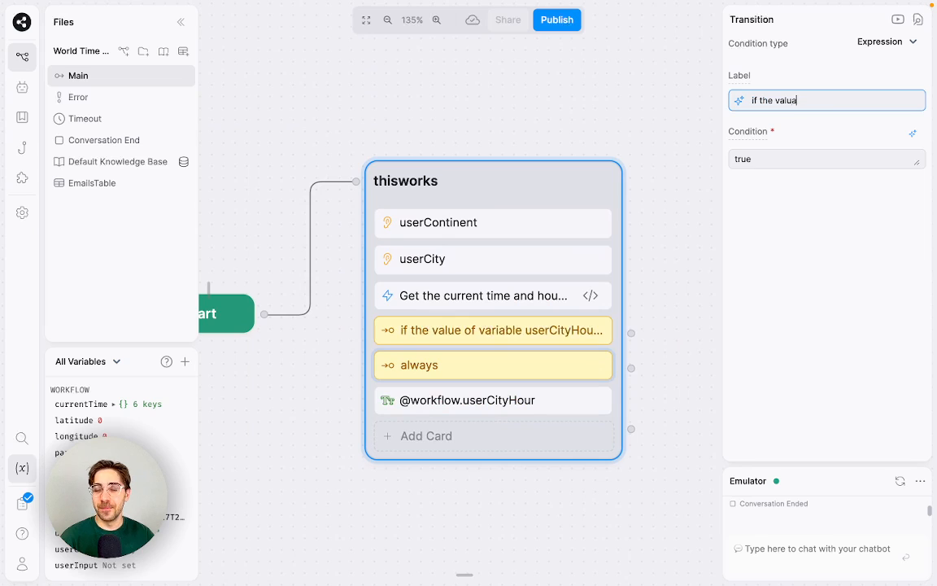
pyautogui.press('BackSpace')
pyautogui.write('e of the varibale')
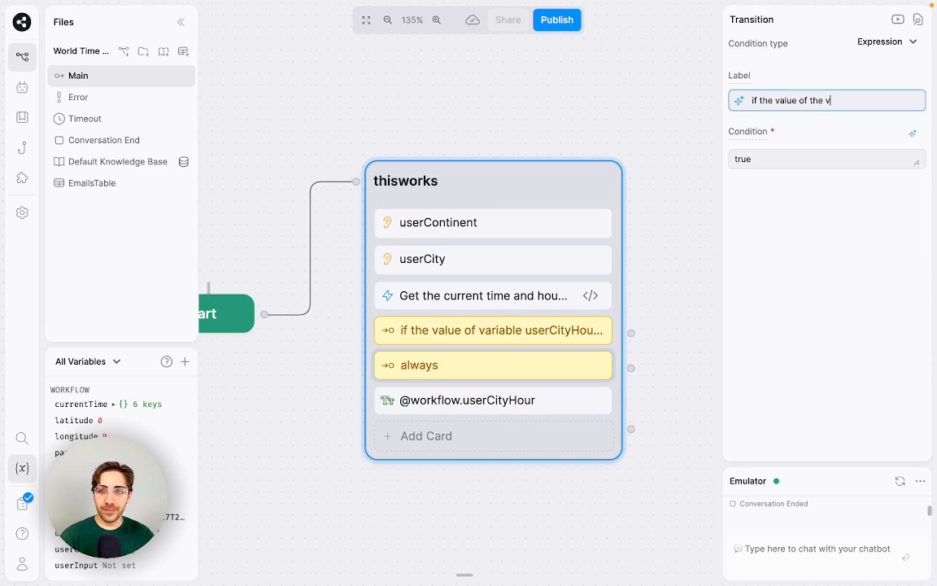
pyautogui.press('BackSpace')
pyautogui.press('BackSpace')
pyautogui.press('BackSpace')
pyautogui.press('BackSpace')
pyautogui.write('able ')
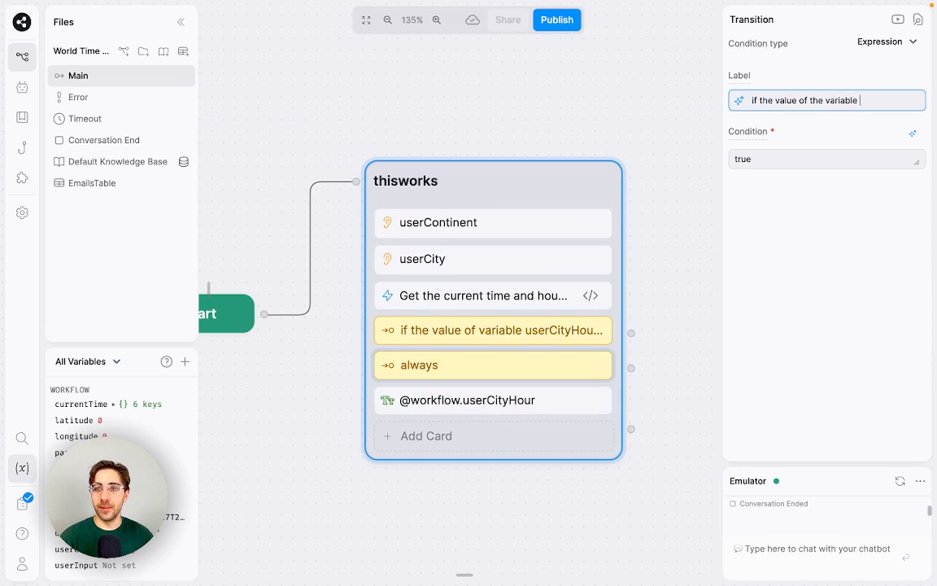
pyautogui.write('userCityHour is betwe')
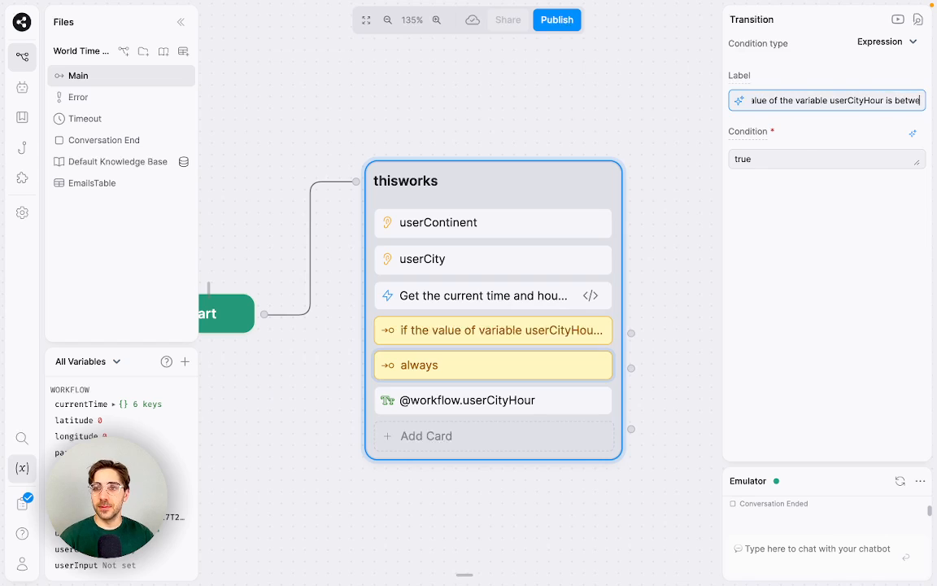
pyautogui.write('en 12 and 24')
pyautogui.press('Return')
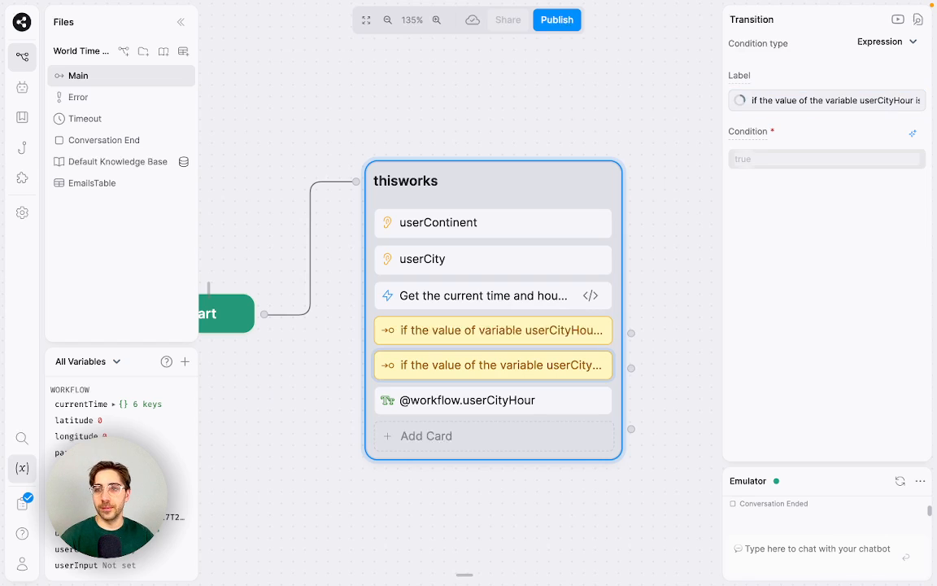
# - Create a standard node connected to the thisworks node's transition for hours between 0 and 12
pyautogui.click(684, 373)
pyautogui.moveTo(680, 402); pyautogui.dragTo(612, 385)
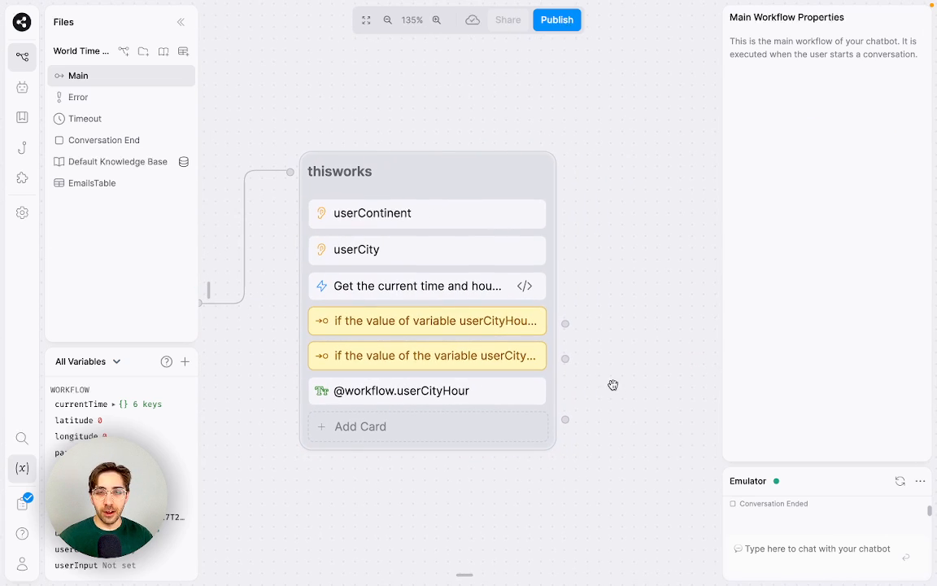
pyautogui.scroll(-1, 451, 383)
pyautogui.moveTo(601, 341); pyautogui.dragTo(462, 243)
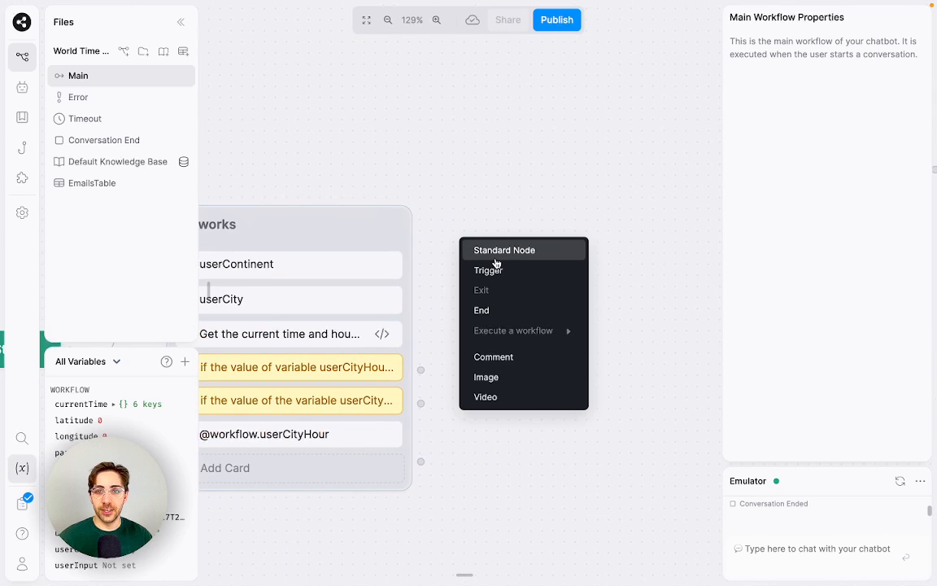
pyautogui.click(501, 251)
# - Create a standard node connected to the thisworks node's transition for hours between 12 and 24, and align it beneath the first branch node
pyautogui.moveTo(512, 416); pyautogui.dragTo(508, 321)
pyautogui.moveTo(419, 307); pyautogui.dragTo(521, 432)
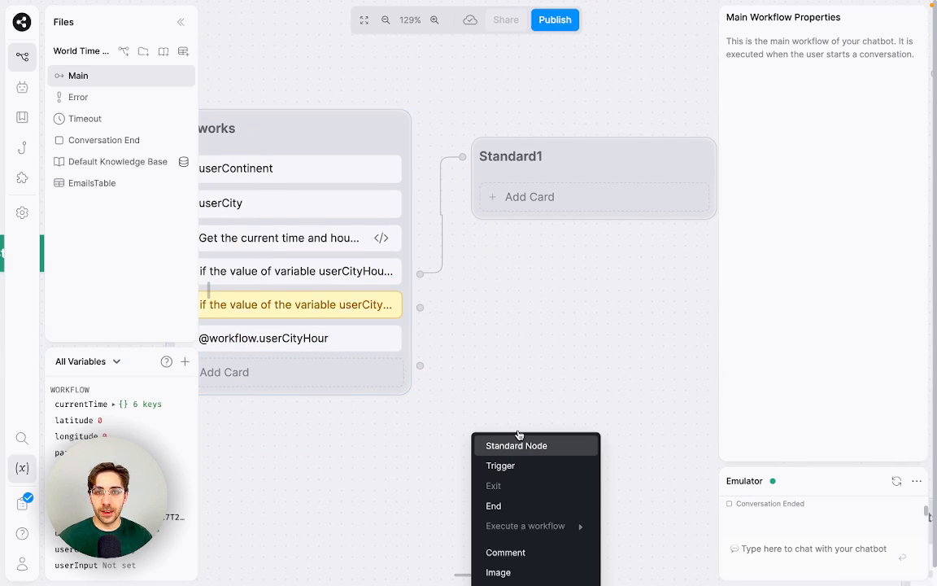
pyautogui.click(516, 445)
pyautogui.click(592, 146)
pyautogui.click(618, 111)
pyautogui.click(600, 441)
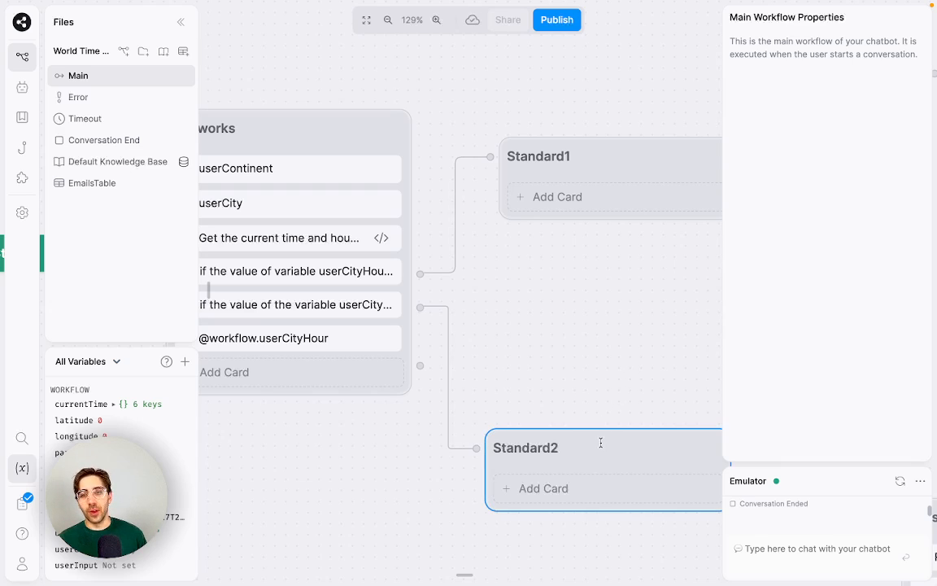
pyautogui.moveTo(600, 442); pyautogui.dragTo(611, 441)
pyautogui.click(620, 298)
pyautogui.moveTo(620, 299); pyautogui.dragTo(686, 350)
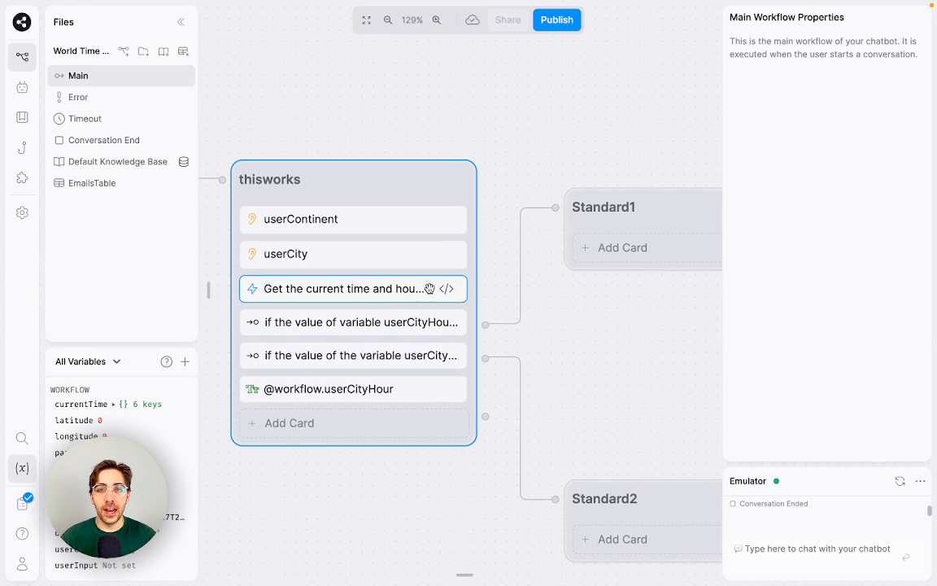
# - Review the thisworks node's Execute Code card, focusing on the setZone: true option in the luxon DateTime.fromISO call
pyautogui.click(445, 289)
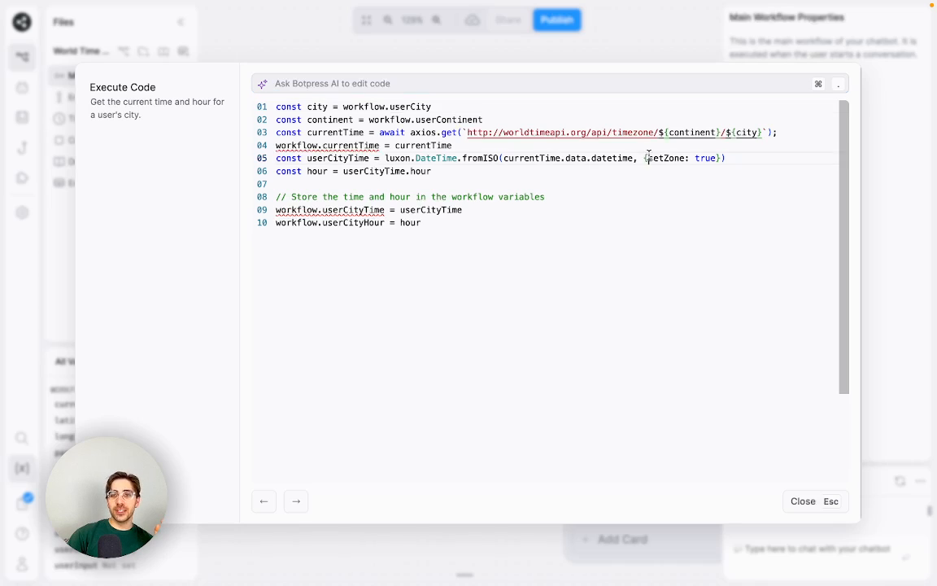
pyautogui.moveTo(647, 157); pyautogui.dragTo(721, 157)
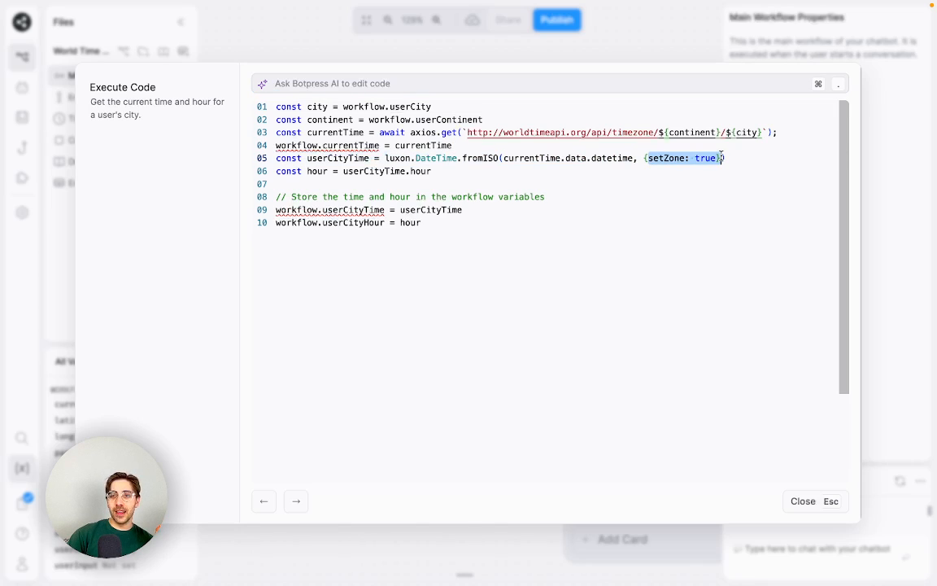
pyautogui.click(640, 157)
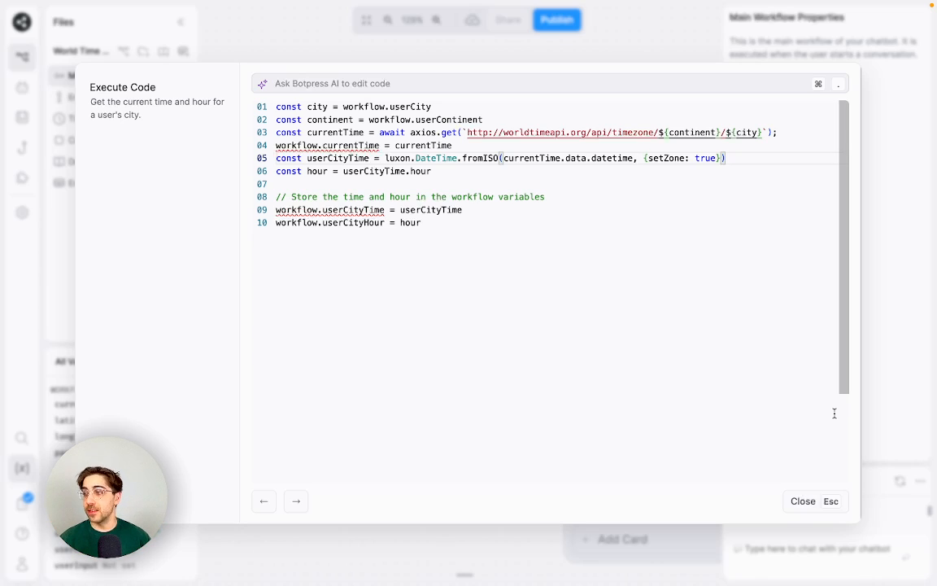
pyautogui.click(816, 500)
pyautogui.scroll(2, 585, 352)
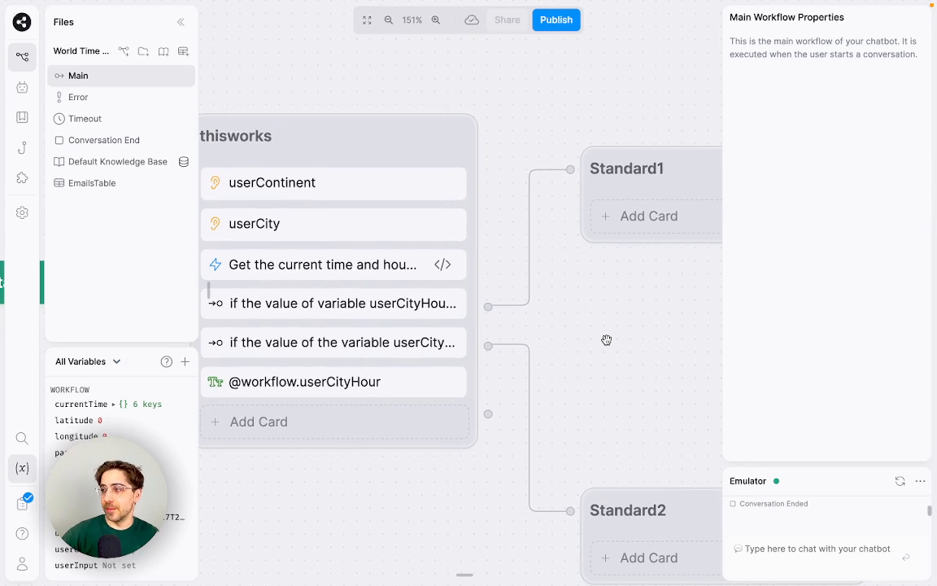
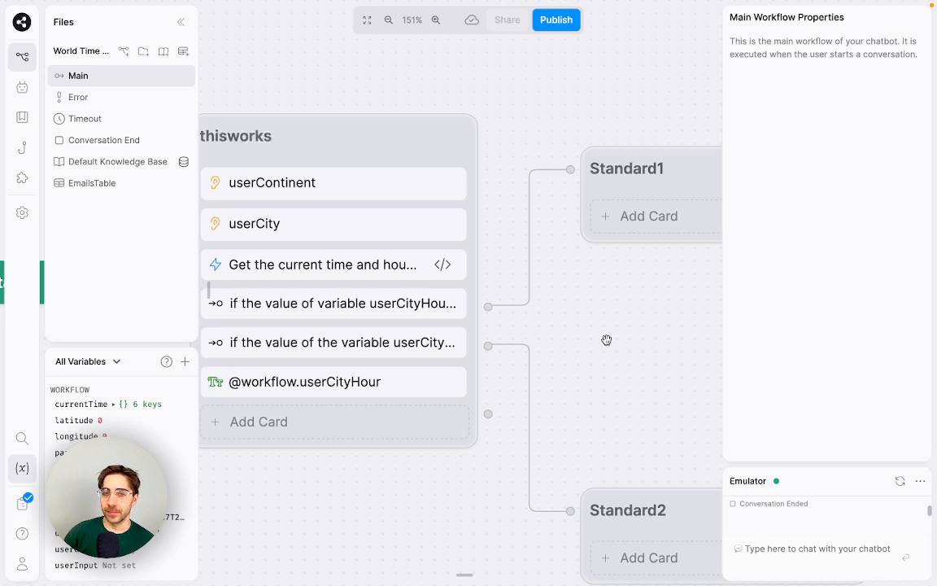
# - Examine the crunching node's cards and the code that retrieves and stores the current time in Paris
pyautogui.scroll(-5, 606, 339)
pyautogui.moveTo(607, 345); pyautogui.dragTo(552, 352)
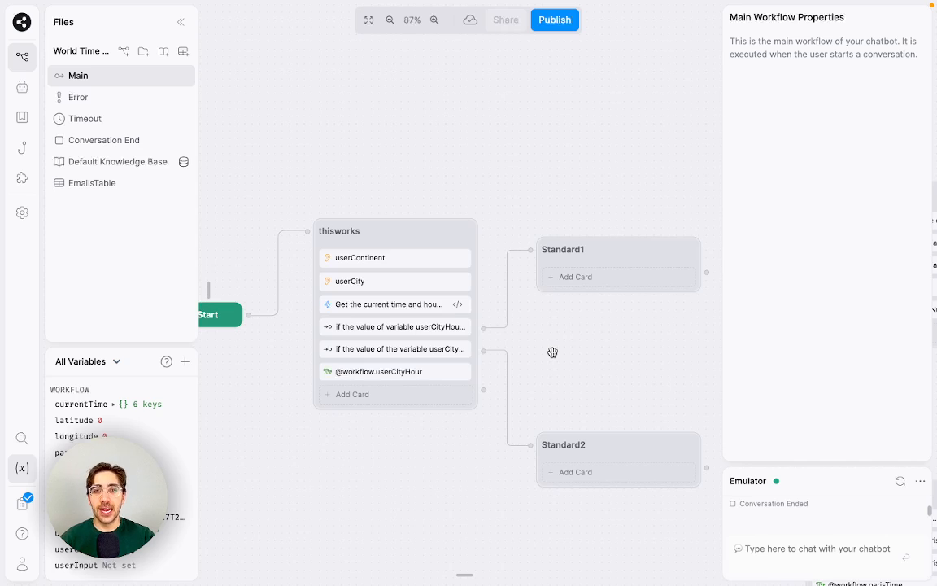
pyautogui.moveTo(605, 332); pyautogui.dragTo(435, 389)
pyautogui.moveTo(603, 372); pyautogui.dragTo(314, 402)
pyautogui.scroll(2, 498, 415)
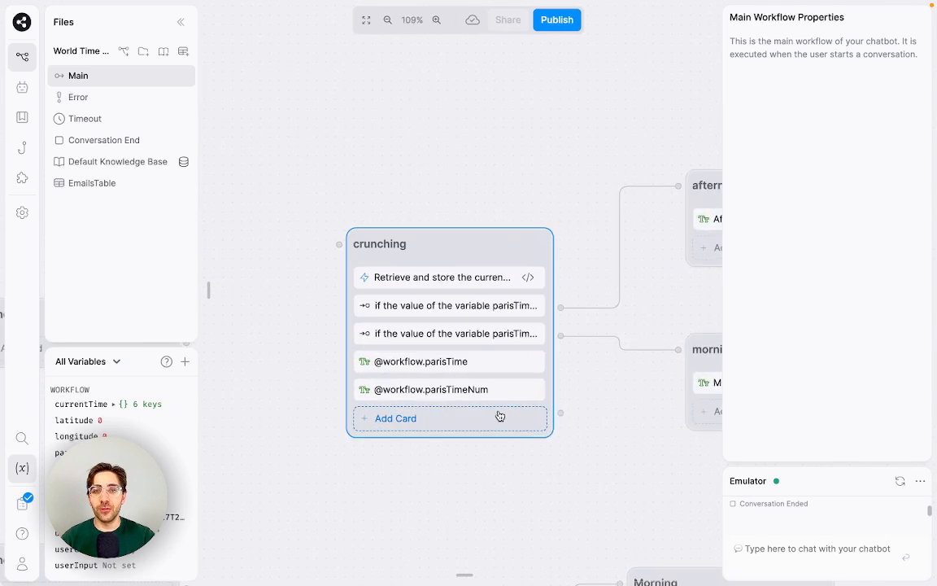
pyautogui.scroll(2, 500, 415)
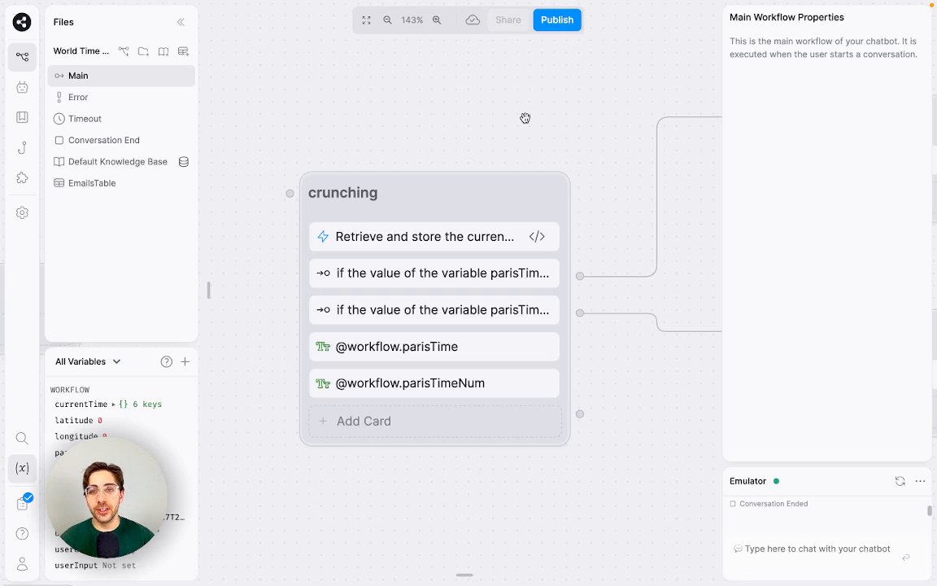
pyautogui.scroll(-4, 525, 118)
pyautogui.scroll(1, 527, 120)
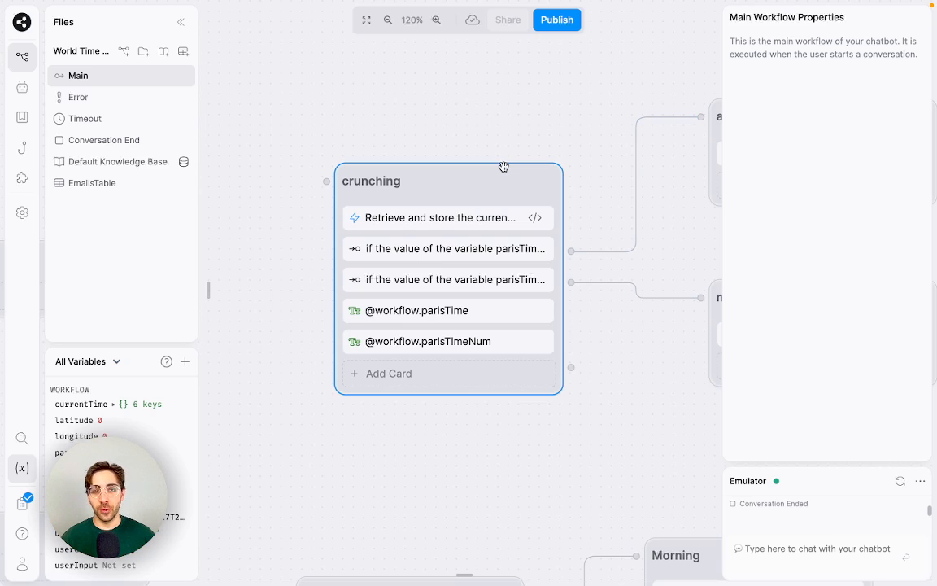
pyautogui.click(534, 217)
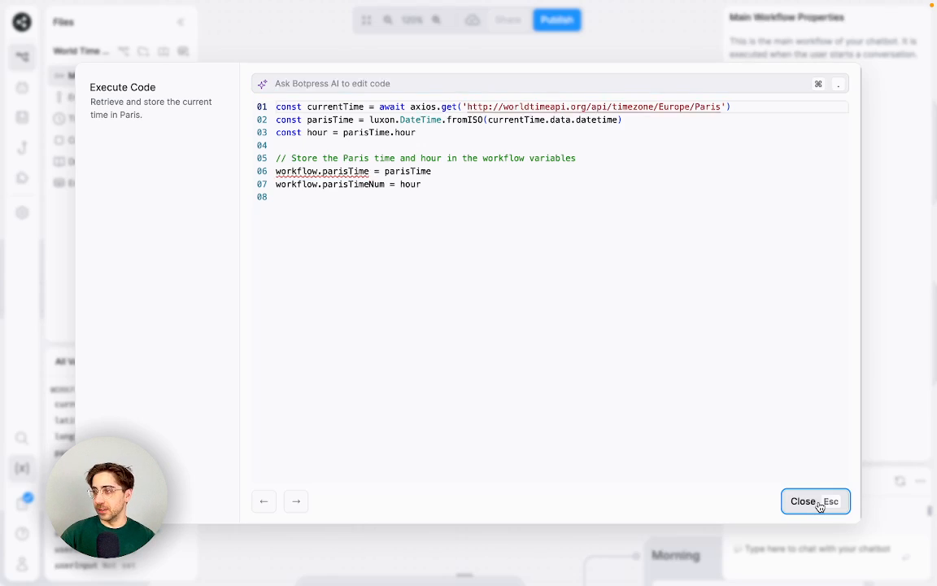
pyautogui.click(815, 501)
# - Return to the thisworks node and browse the available card types, including the Capture Information cards and the Get Record description
pyautogui.moveTo(360, 466); pyautogui.dragTo(437, 401)
pyautogui.scroll(-1, 505, 461)
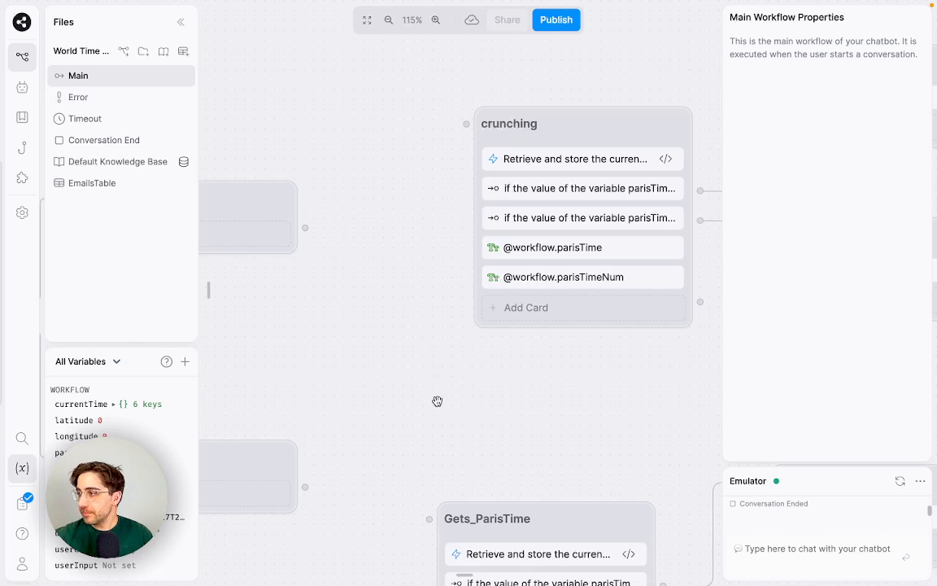
pyautogui.scroll(5, 382, 358)
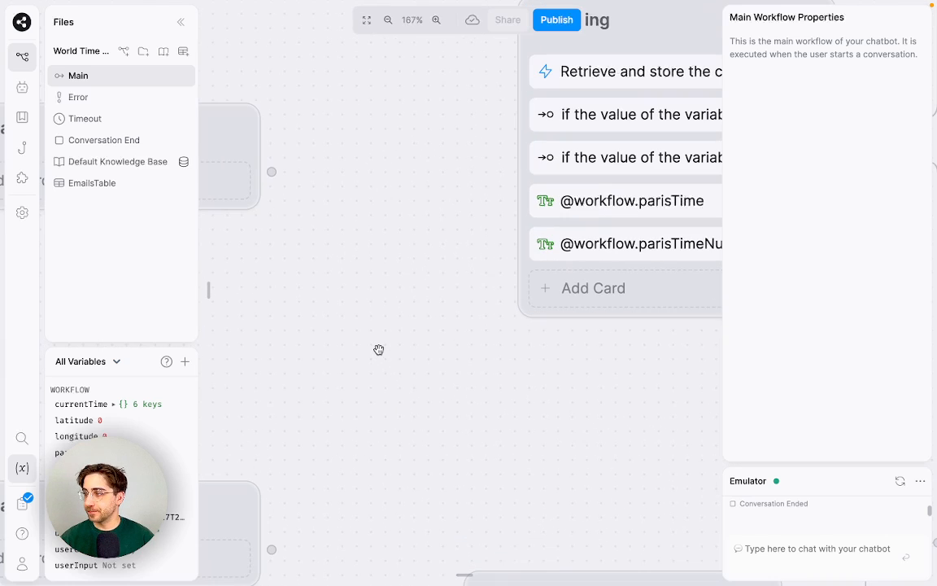
pyautogui.scroll(-5, 377, 337)
pyautogui.moveTo(377, 336); pyautogui.dragTo(592, 347)
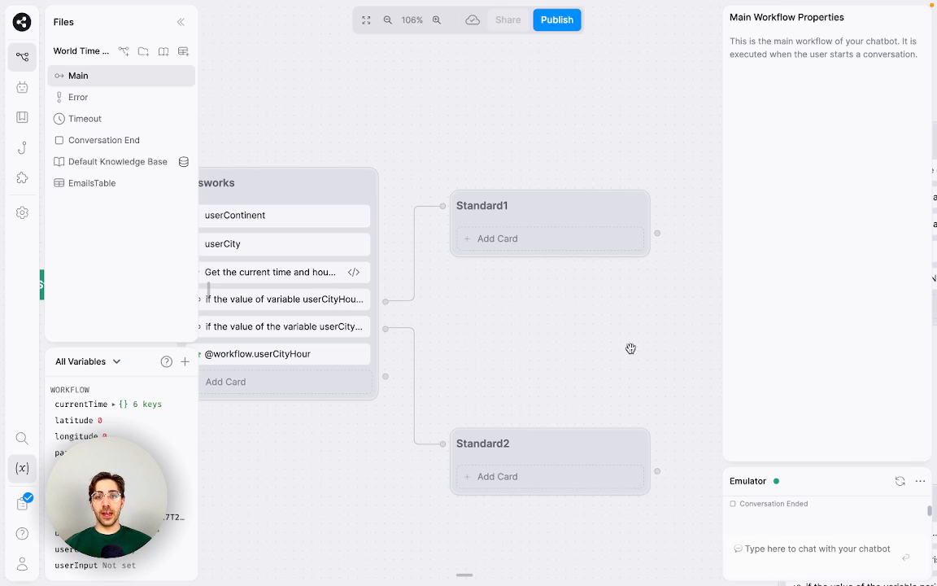
pyautogui.moveTo(573, 309); pyautogui.dragTo(629, 336)
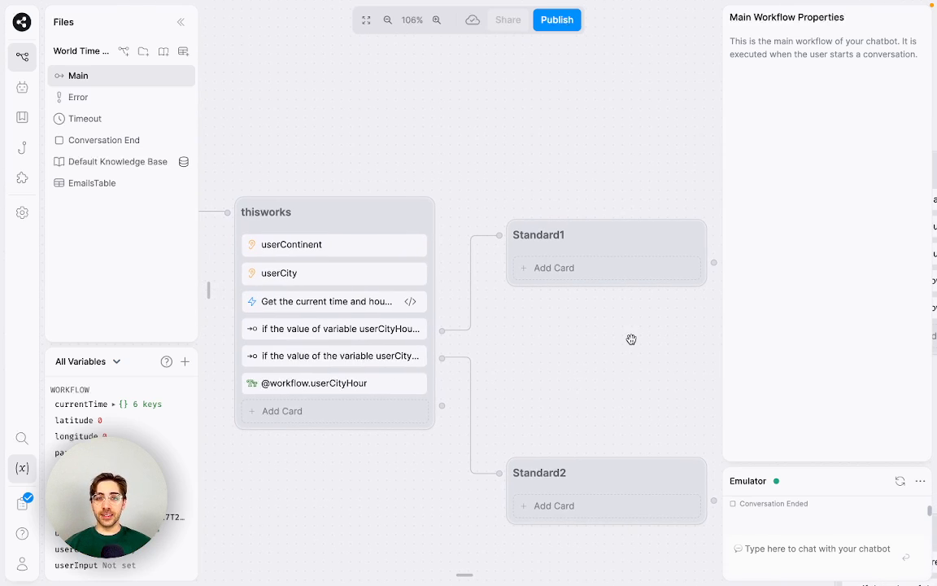
pyautogui.click(220, 209)
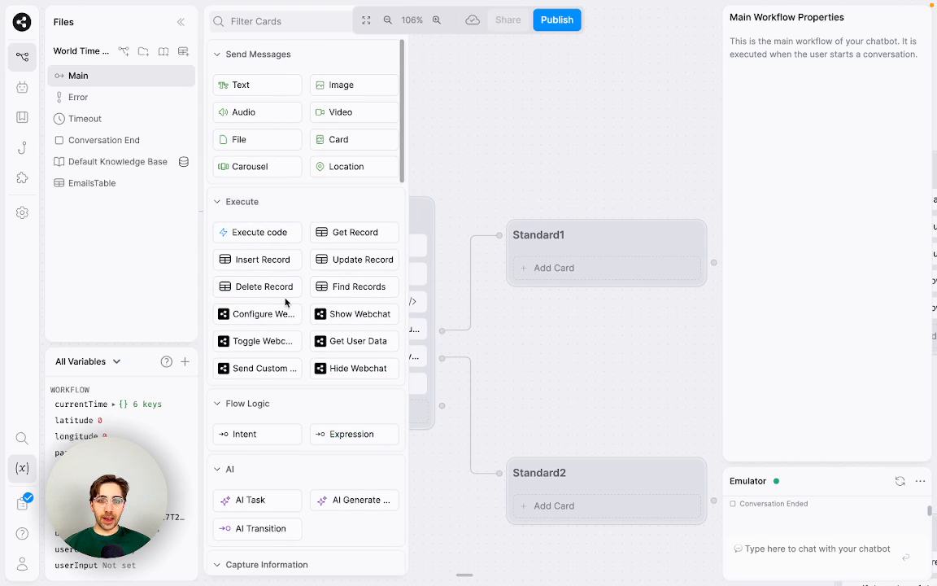
pyautogui.scroll(-1, 289, 301)
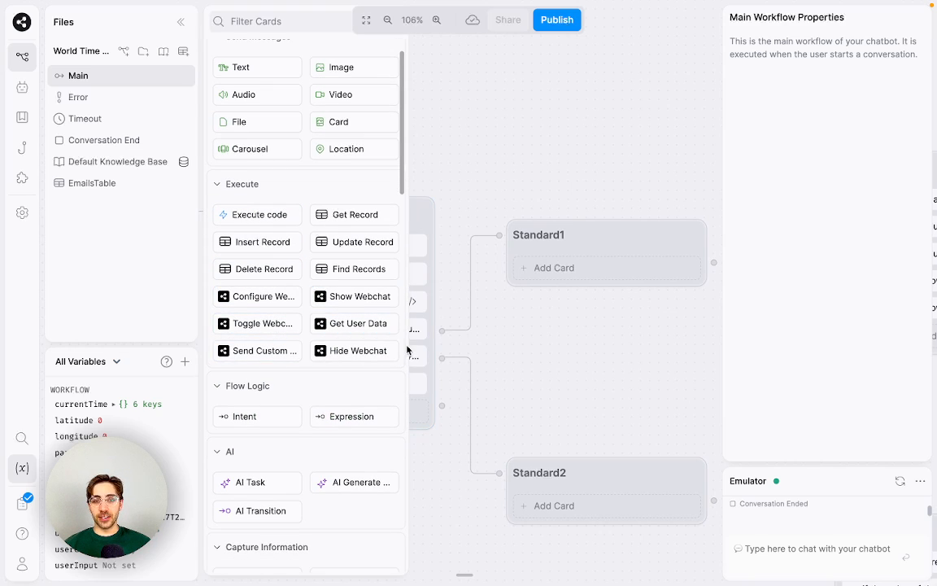
pyautogui.scroll(-10, 335, 349)
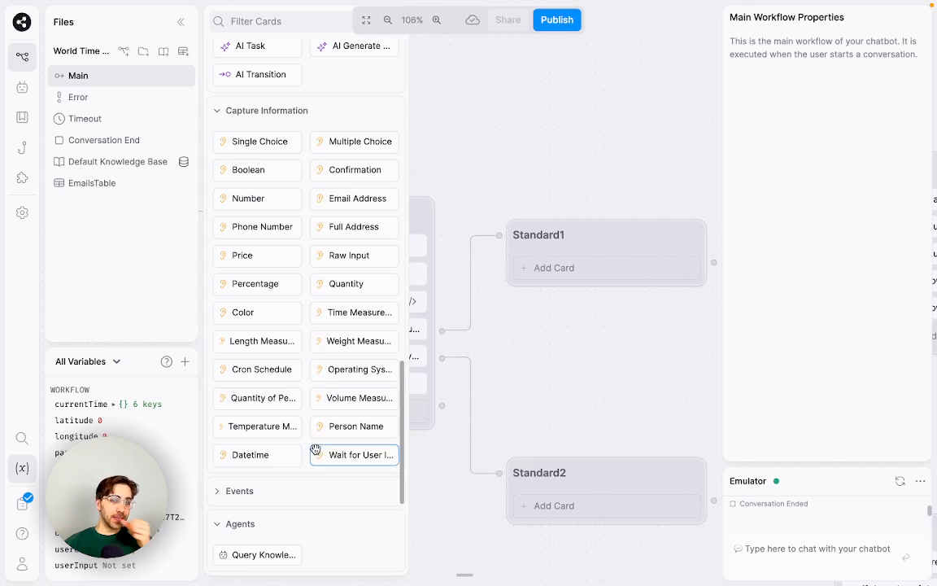
pyautogui.scroll(10, 314, 450)
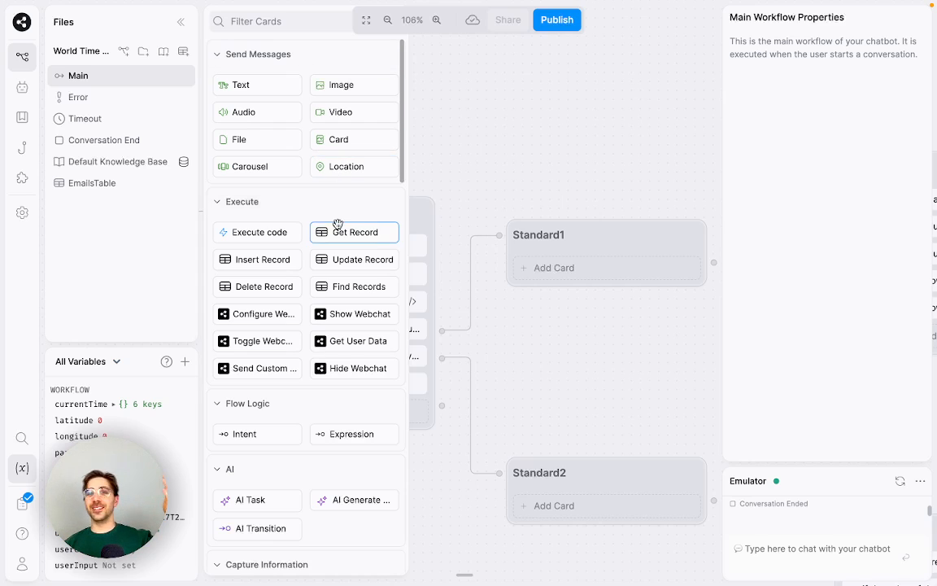
pyautogui.moveTo(337, 225)
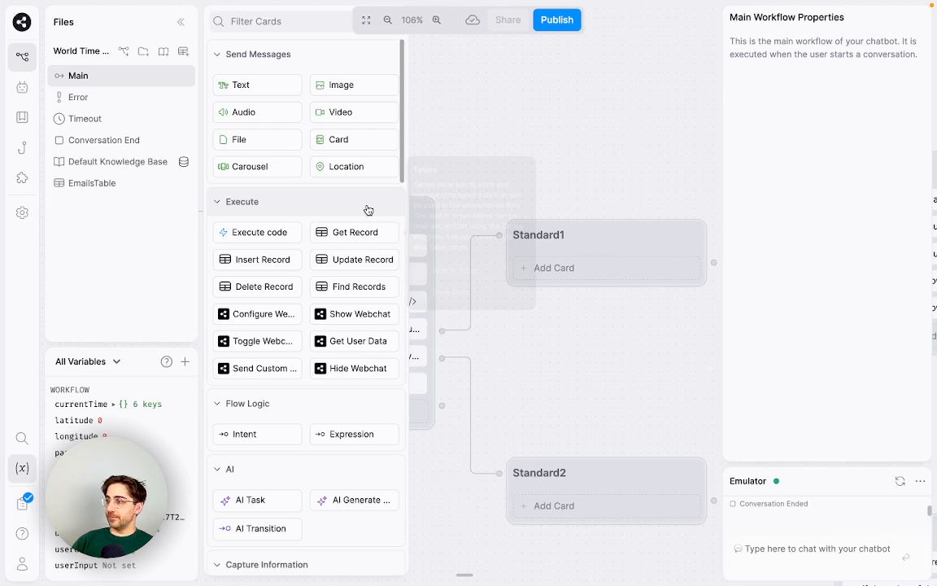
# - Start a new conversation in the emulator
pyautogui.moveTo(474, 179); pyautogui.dragTo(597, 147)
pyautogui.scroll(4, 561, 208)
pyautogui.scroll(-1, 610, 146)
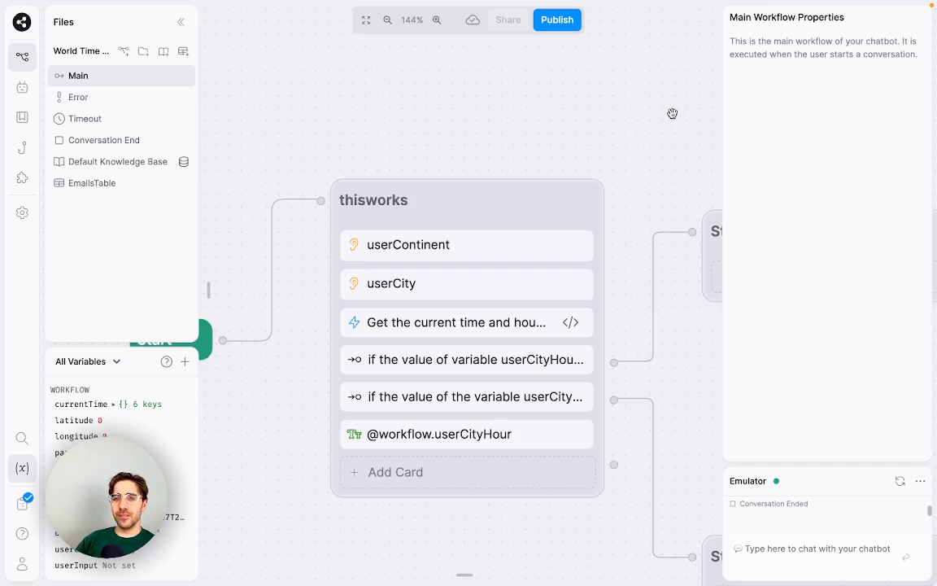
pyautogui.click(897, 482)
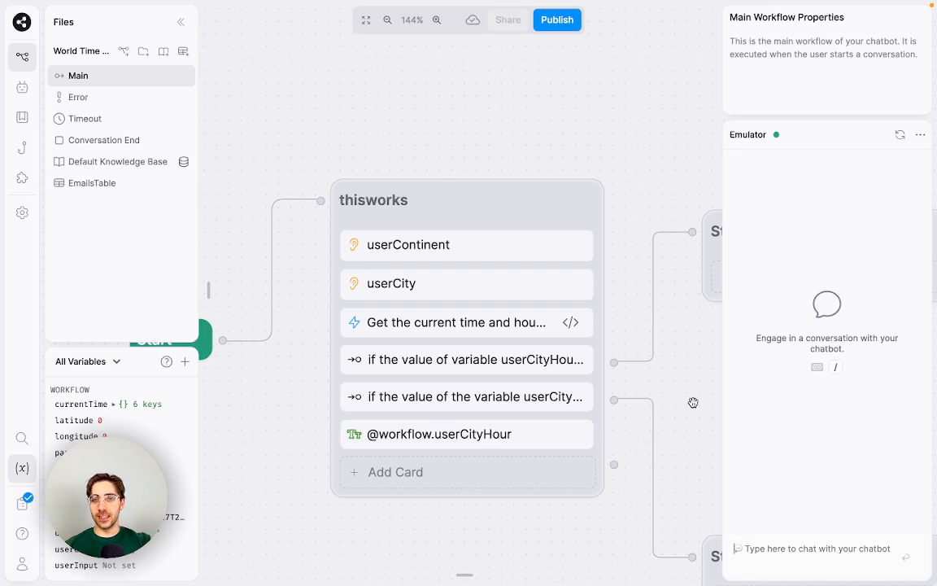
pyautogui.scroll(-3, 686, 356)
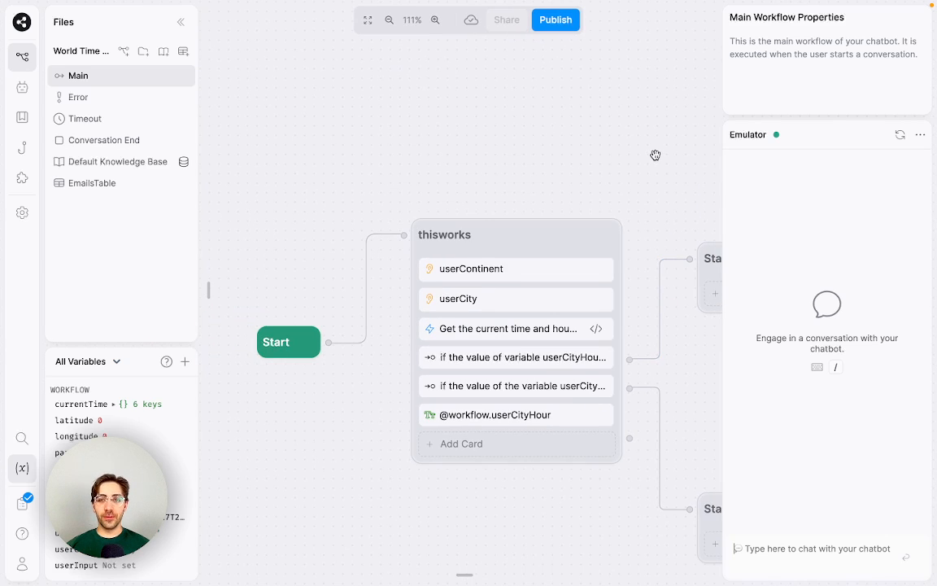
pyautogui.moveTo(655, 155); pyautogui.dragTo(601, 132)
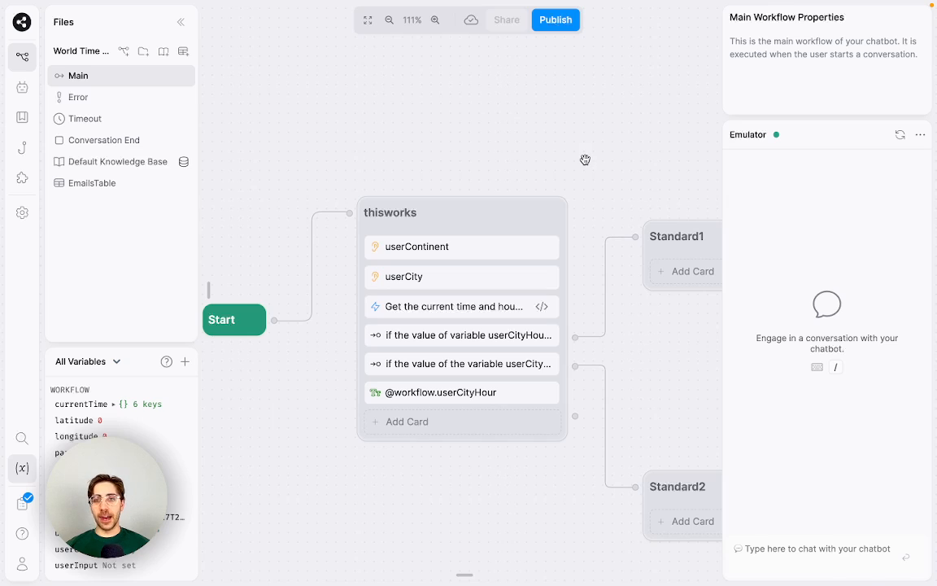
pyautogui.scroll(1, 586, 158)
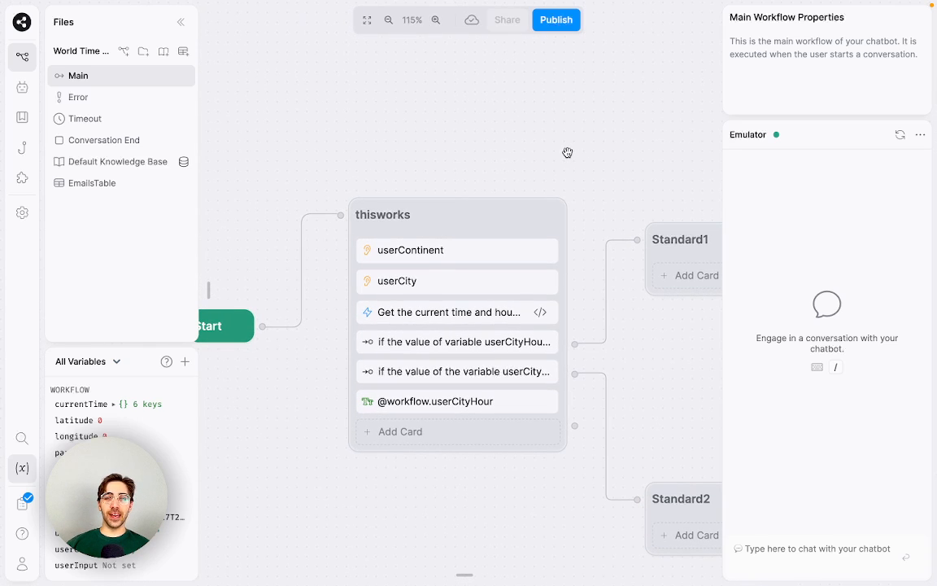